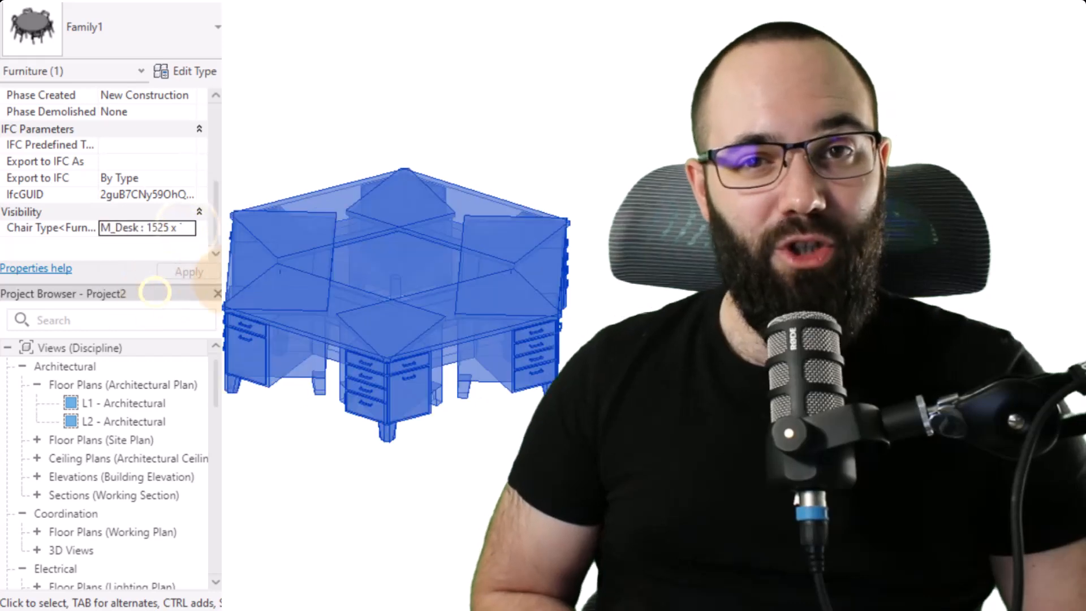
# - Set the selected table family's Chair Type parameter to the Merano chair and apply the change
pyautogui.scroll(-1, 178, 289)
pyautogui.click(155, 302)
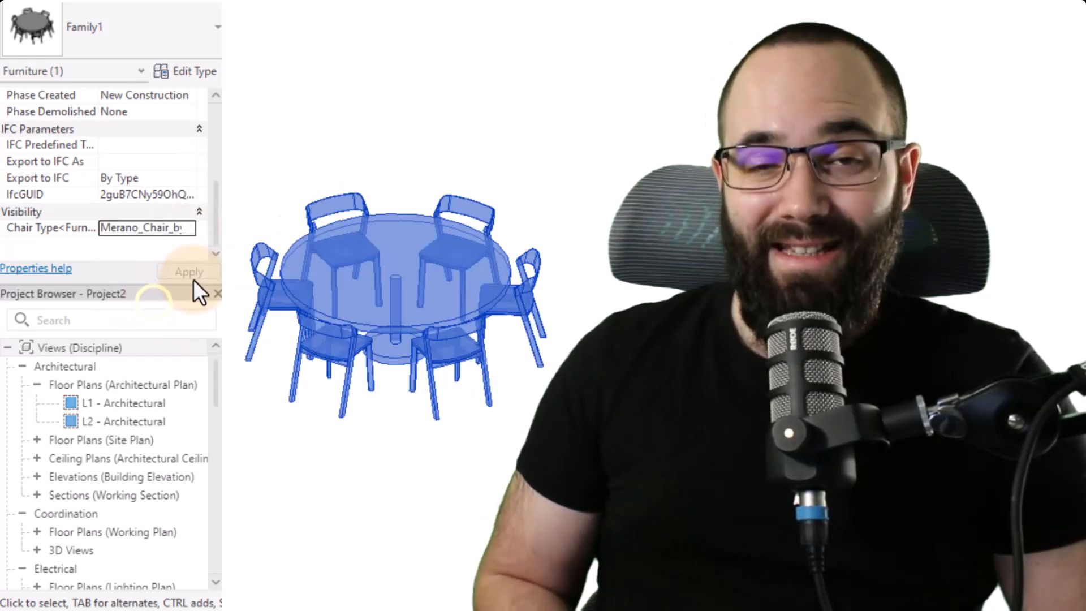
pyautogui.click(232, 317)
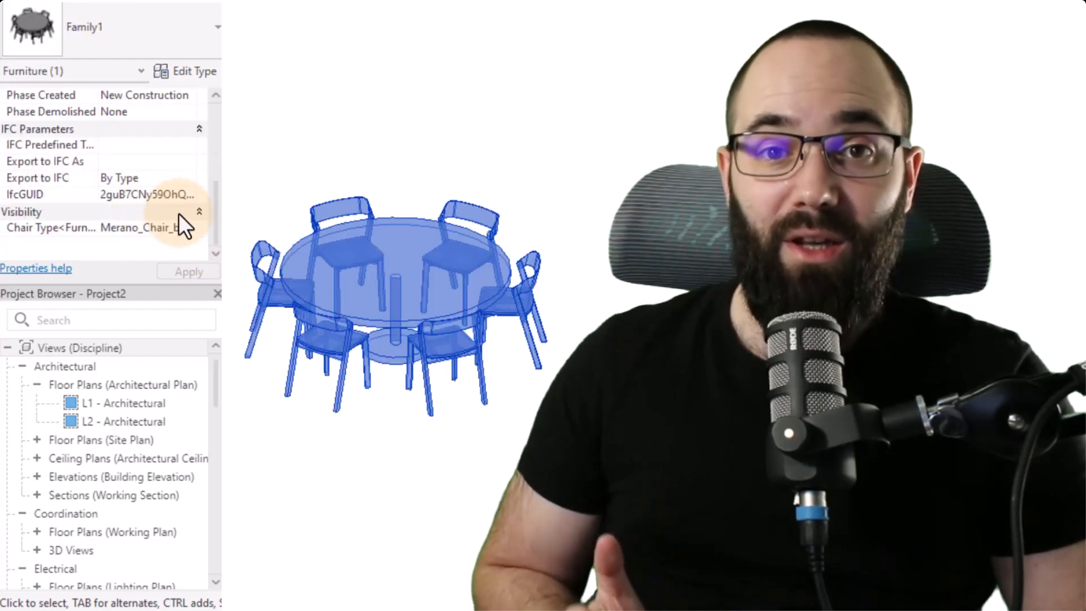
# - Choose another family from the list as the selected table's Chair Type and apply it
pyautogui.click(188, 227)
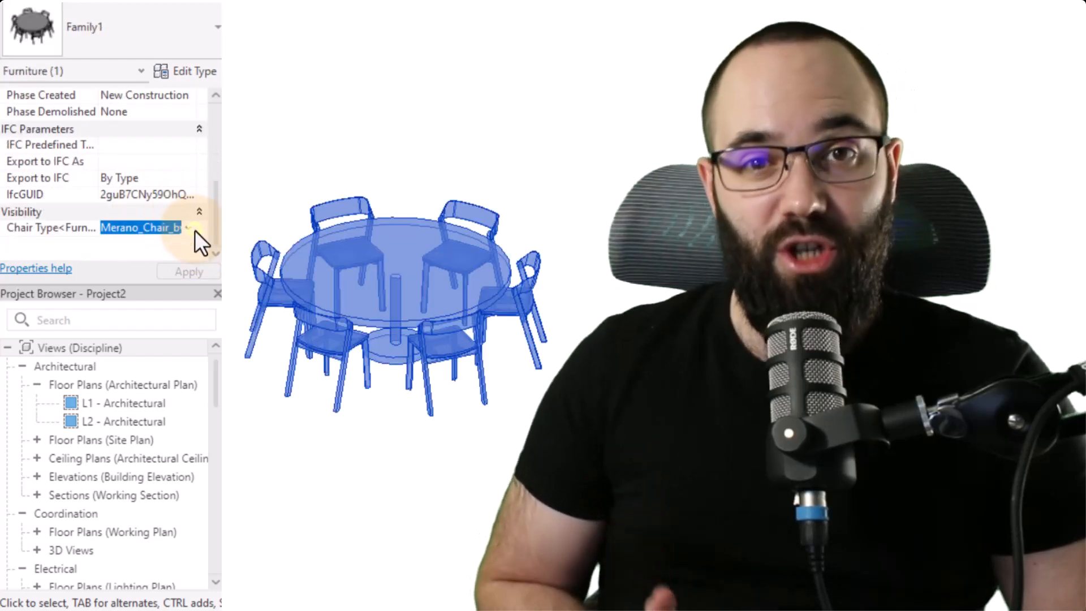
pyautogui.click(189, 227)
pyautogui.scroll(-1, 173, 276)
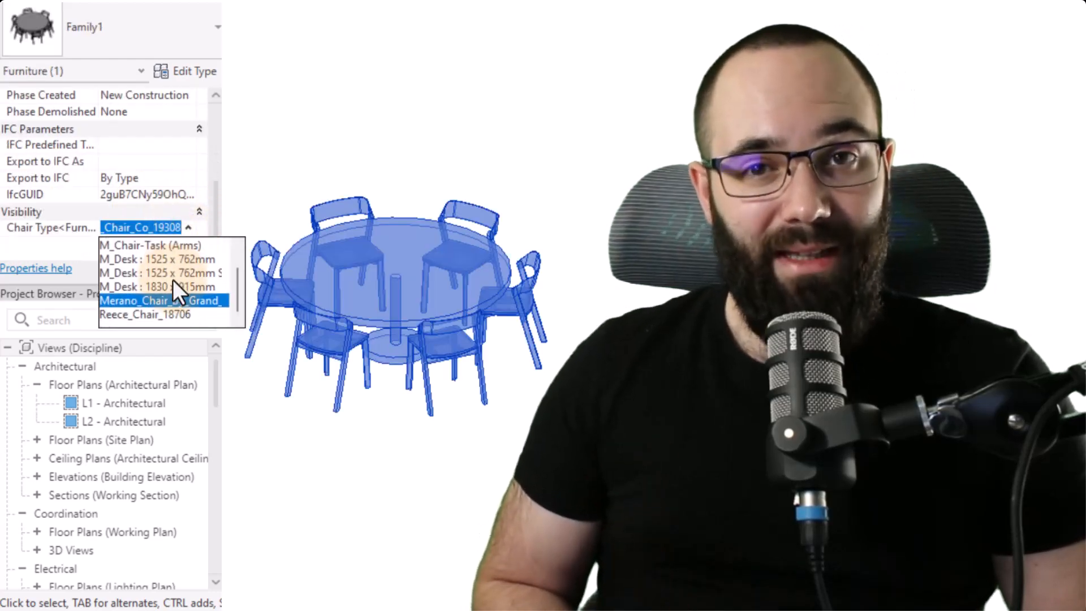
pyautogui.click(155, 311)
pyautogui.click(154, 311)
pyautogui.click(224, 393)
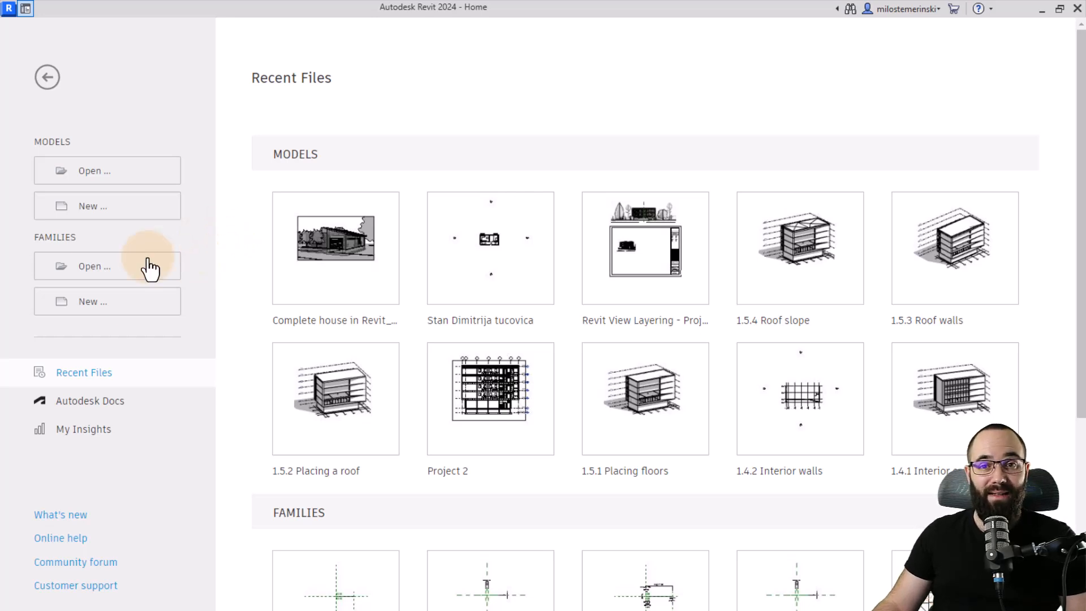
# - Create a new family from the Metric Furniture template in the English template folder
pyautogui.click(95, 301)
pyautogui.moveTo(338, 85); pyautogui.dragTo(313, 90)
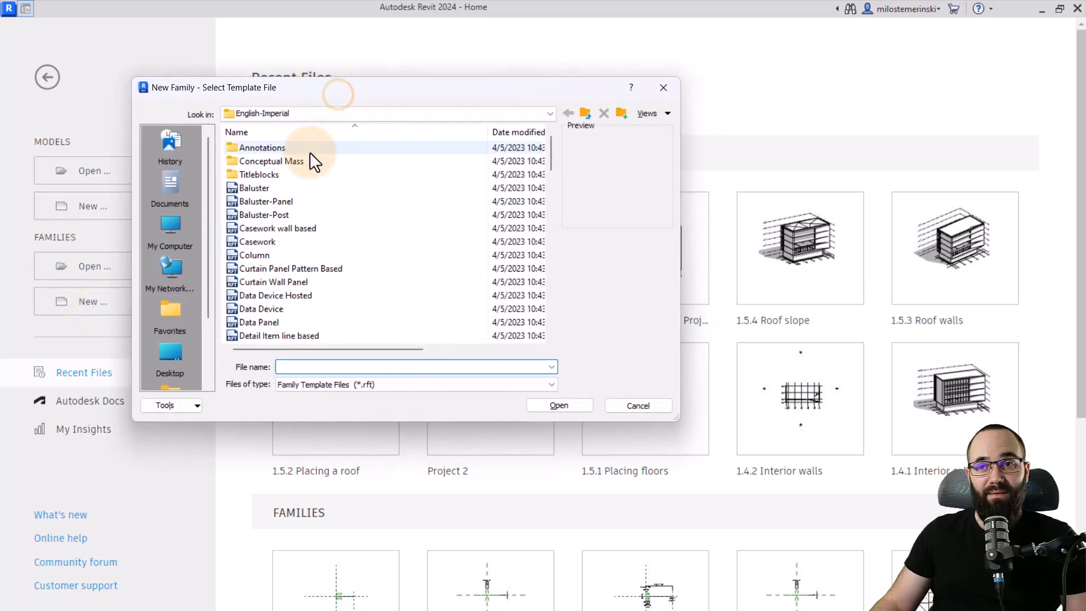
pyautogui.click(585, 113)
pyautogui.doubleClick(310, 176)
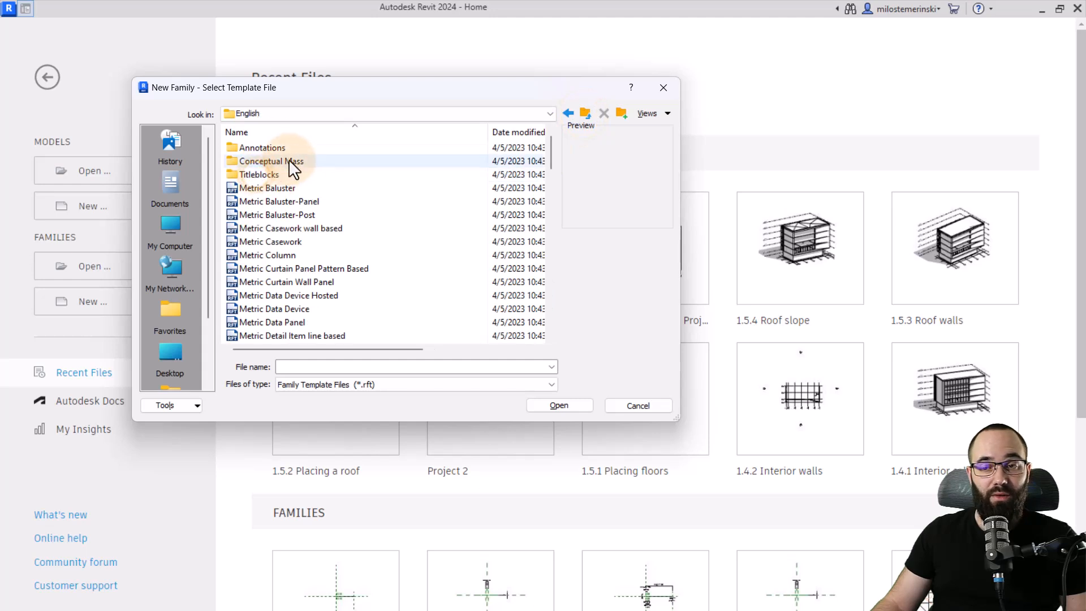
pyautogui.scroll(-2, 289, 244)
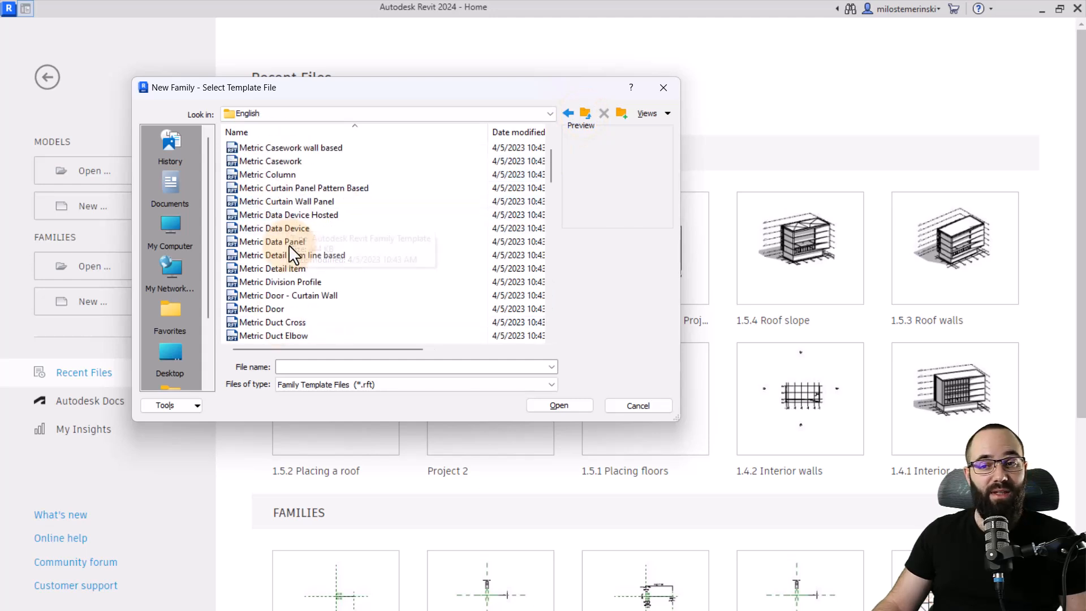
pyautogui.scroll(-6, 288, 242)
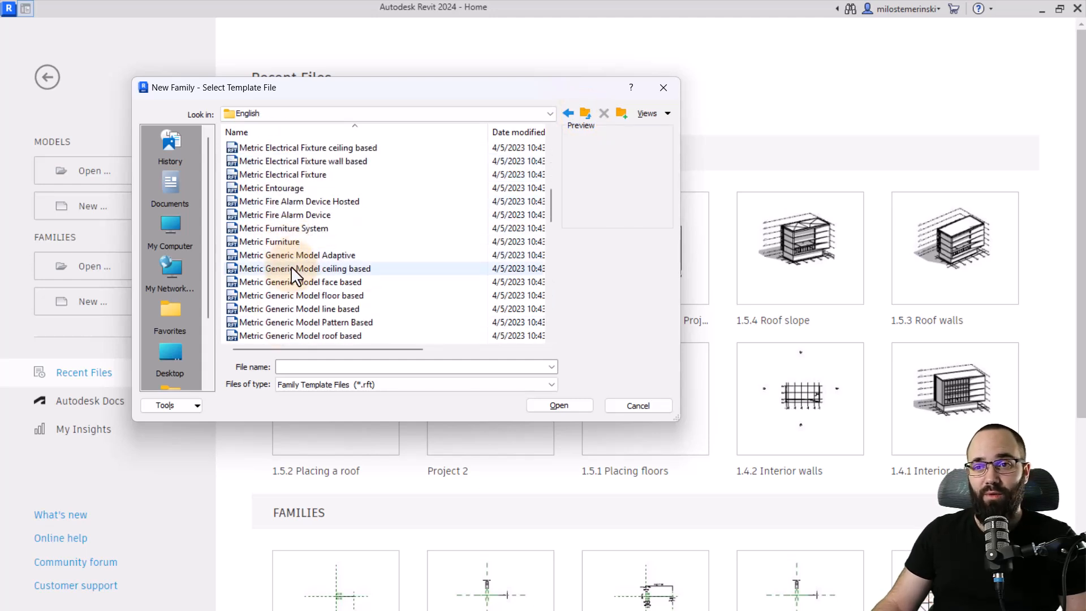
pyautogui.click(251, 246)
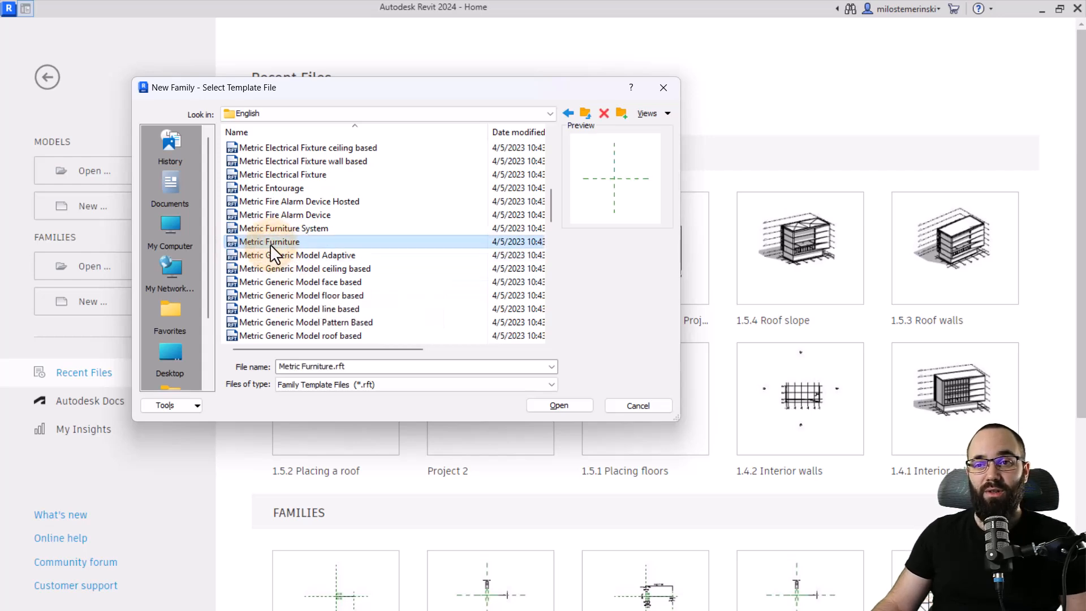
pyautogui.click(572, 408)
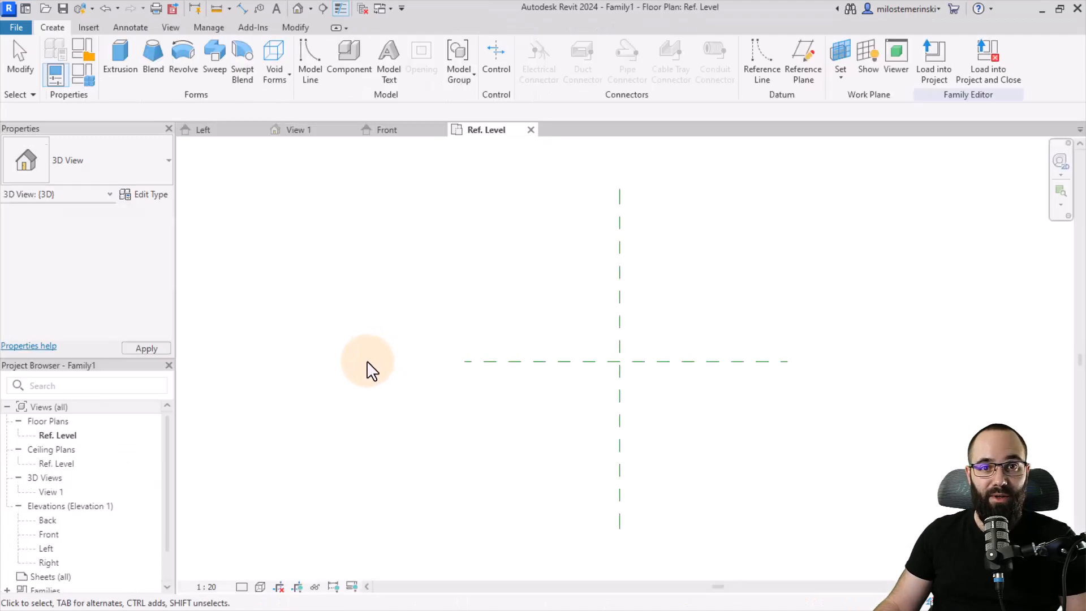
# - Open the Front elevation view of the new furniture family
pyautogui.moveTo(369, 368); pyautogui.dragTo(304, 356, button='middle')
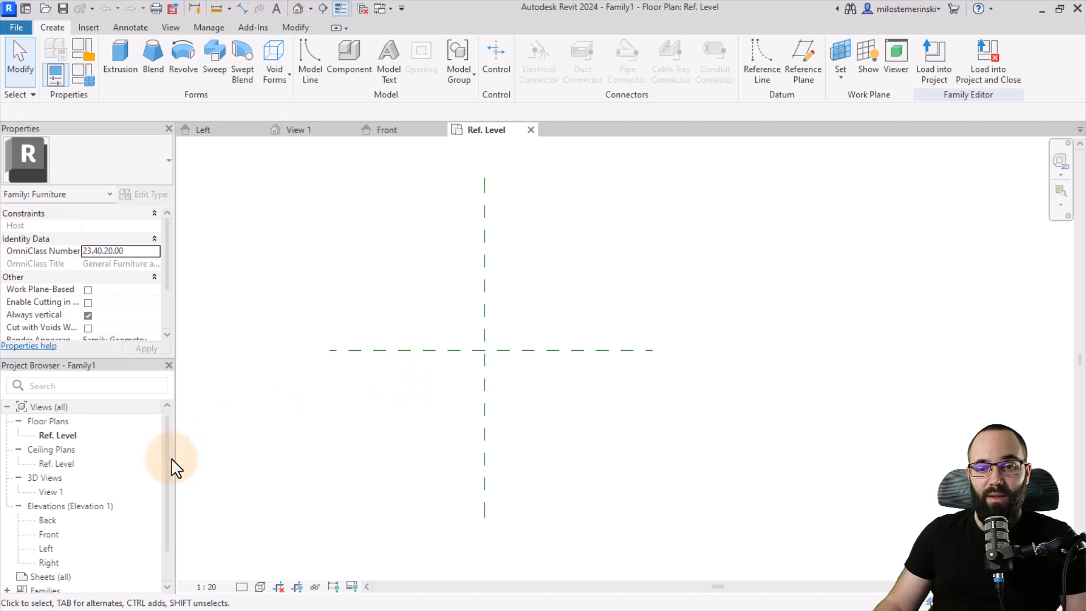
pyautogui.scroll(-1, 102, 481)
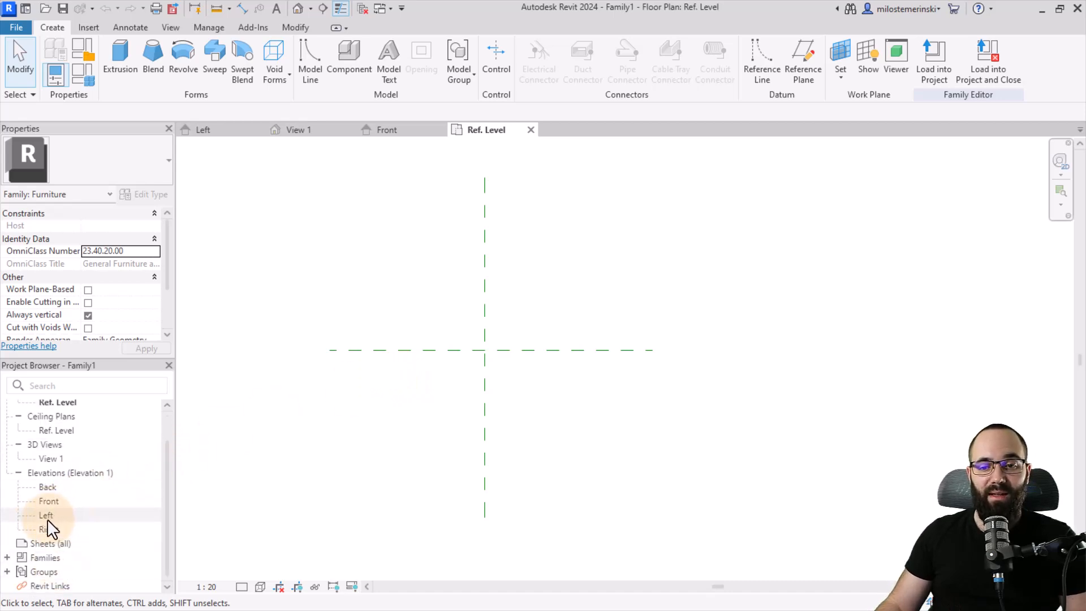
pyautogui.doubleClick(48, 501)
pyautogui.moveTo(464, 393)
pyautogui.mouseDown(button='middle')
pyautogui.moveTo(395, 407)
pyautogui.moveTo(378, 396)
pyautogui.mouseUp(button='middle')
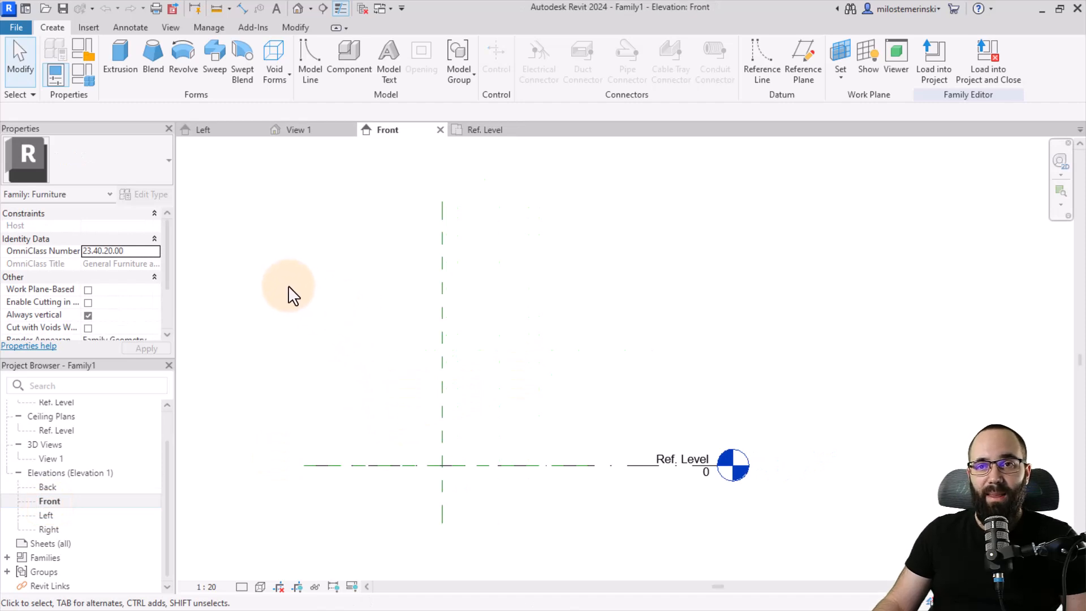
# - Start a Revolve and sketch the tabletop boundary from the vertical reference plane: 900 mm top edge, 60 mm thickness, 860 mm underside
pyautogui.click(188, 73)
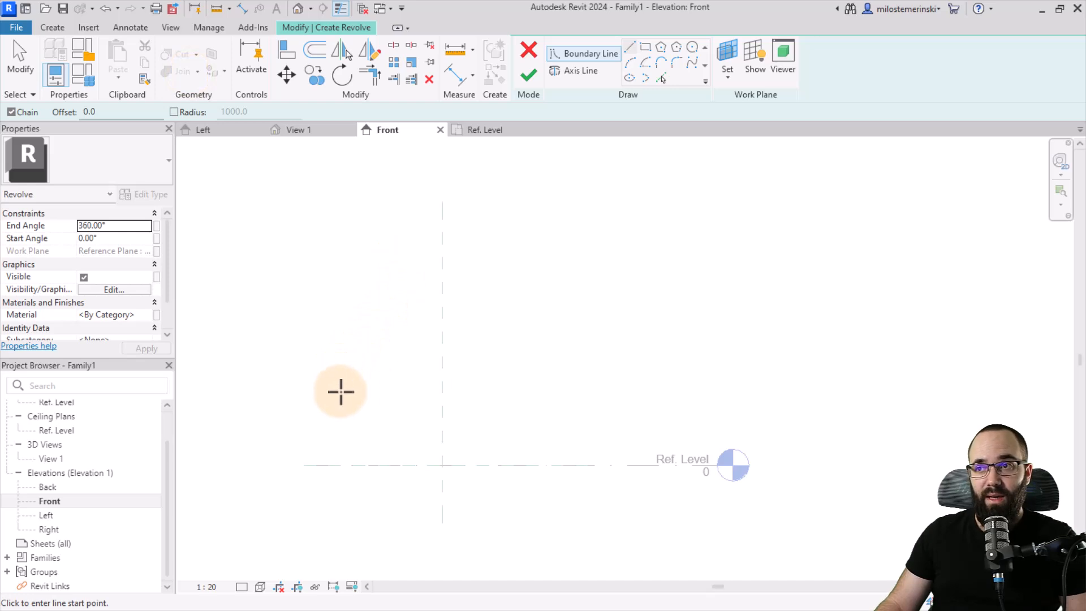
pyautogui.click(441, 373)
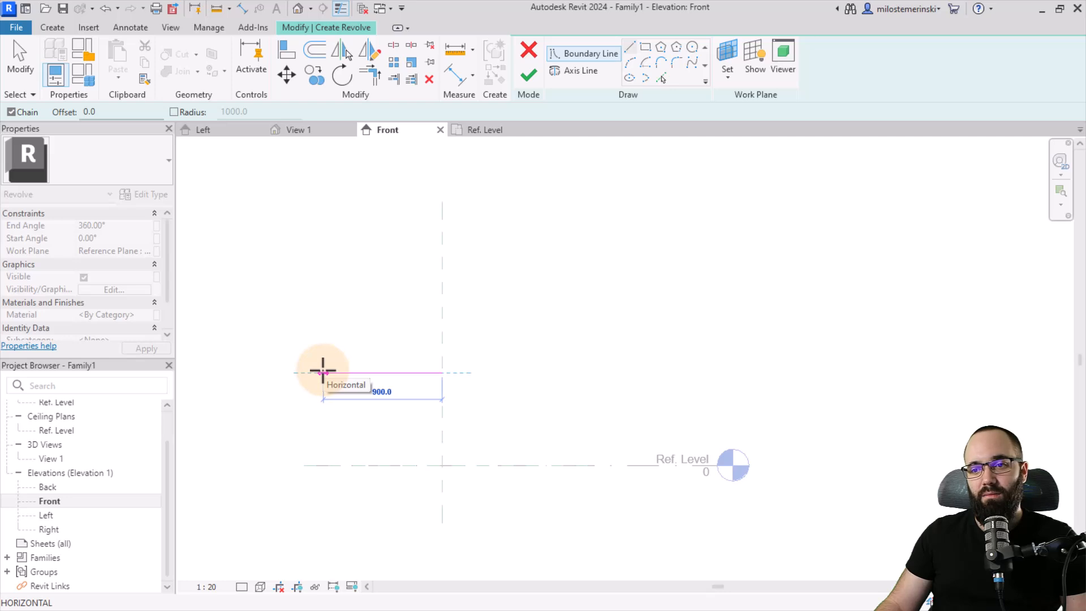
pyautogui.click(322, 372)
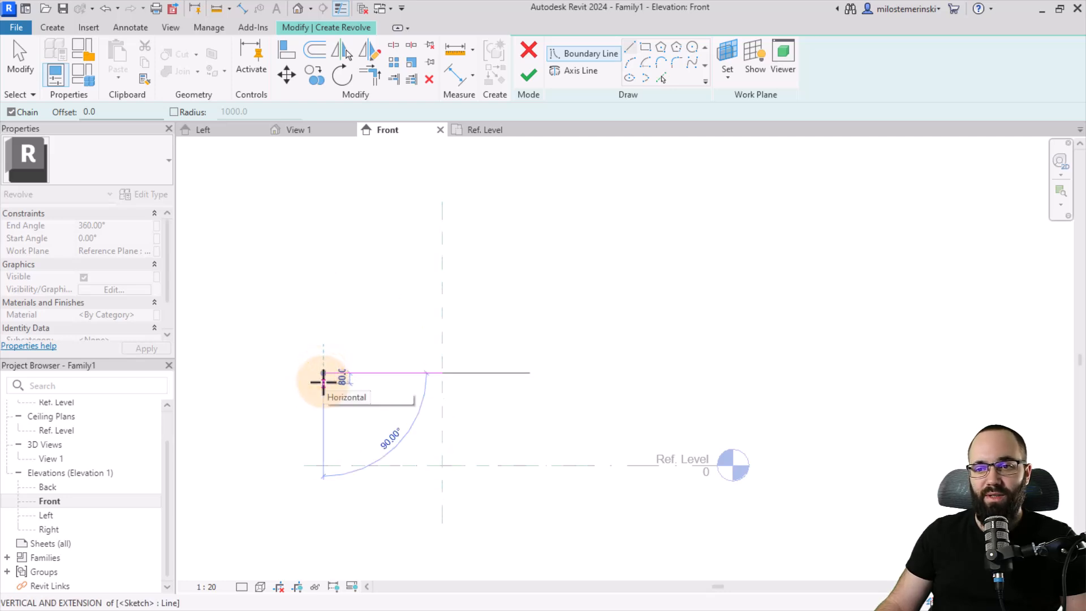
pyautogui.click(324, 380)
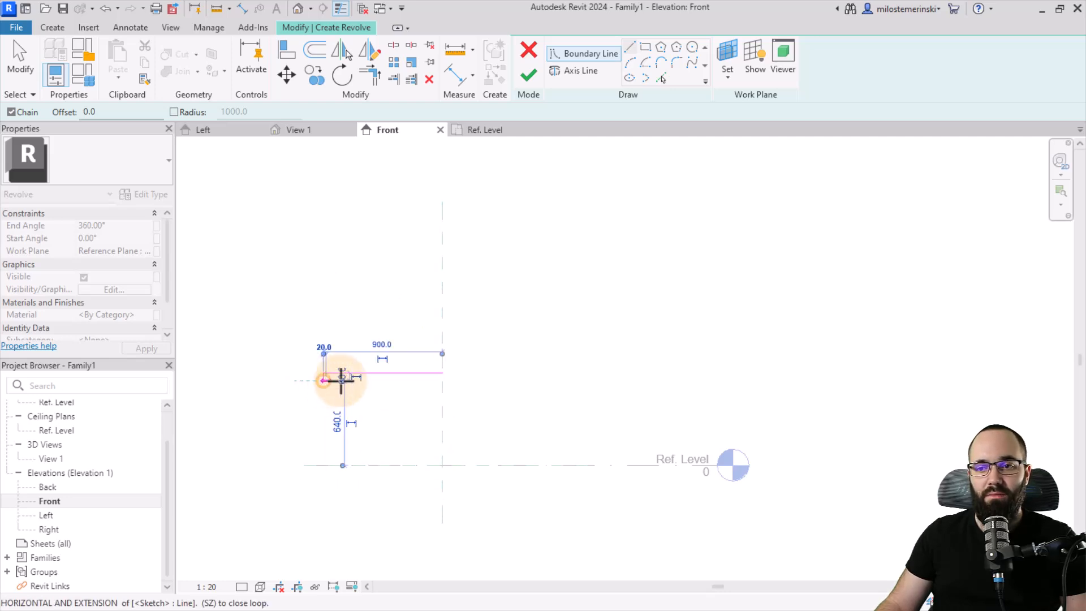
pyautogui.click(436, 381)
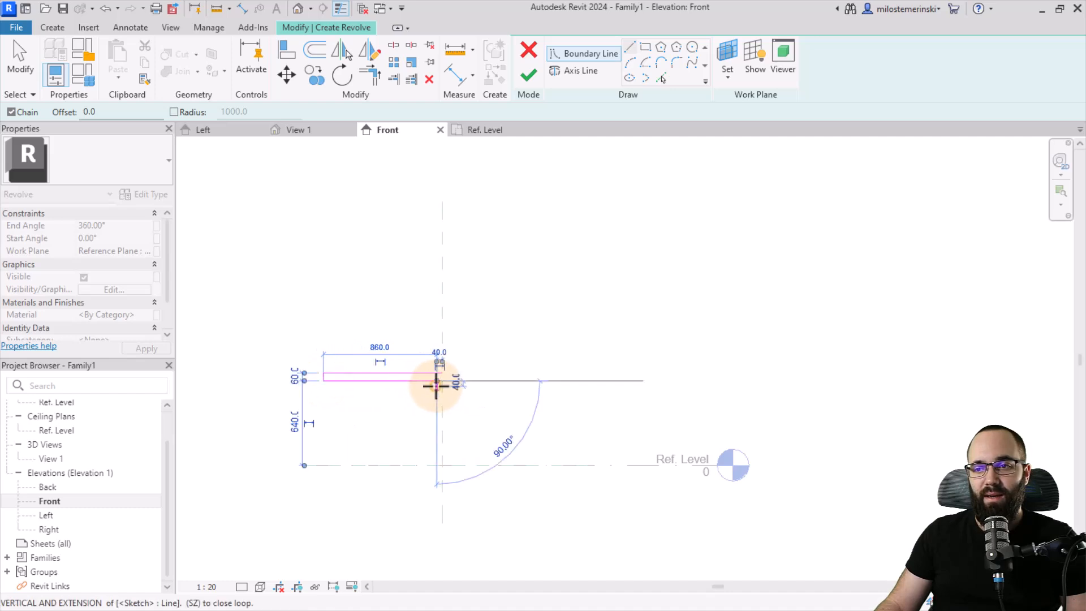
# - Continue the boundary with a 580 mm stem and a 60 mm thick base projecting 220 mm, closing the profile along the vertical reference plane
pyautogui.click(436, 457)
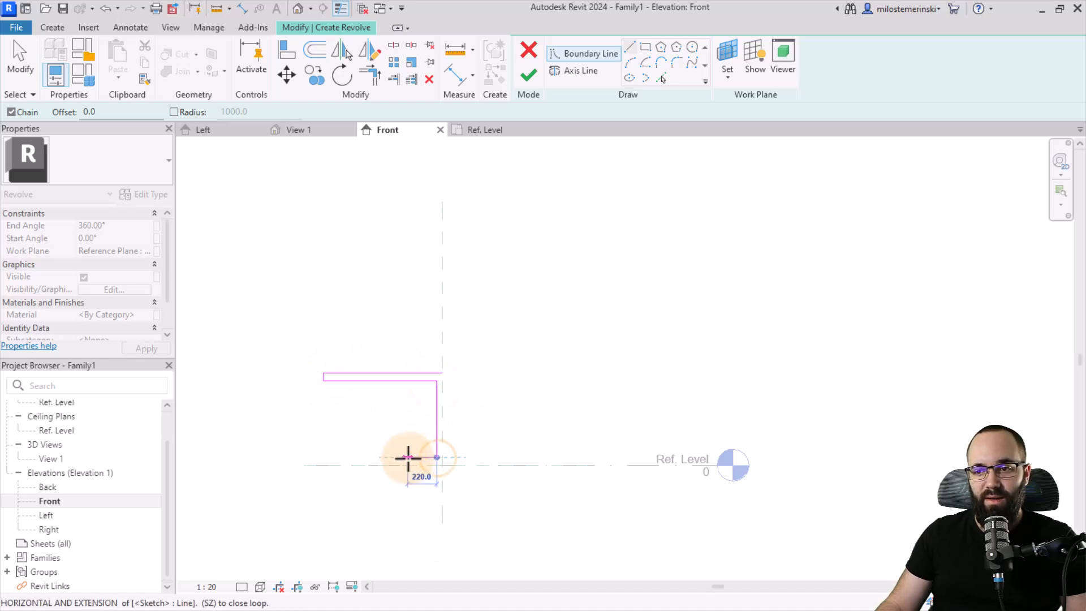
pyautogui.click(408, 456)
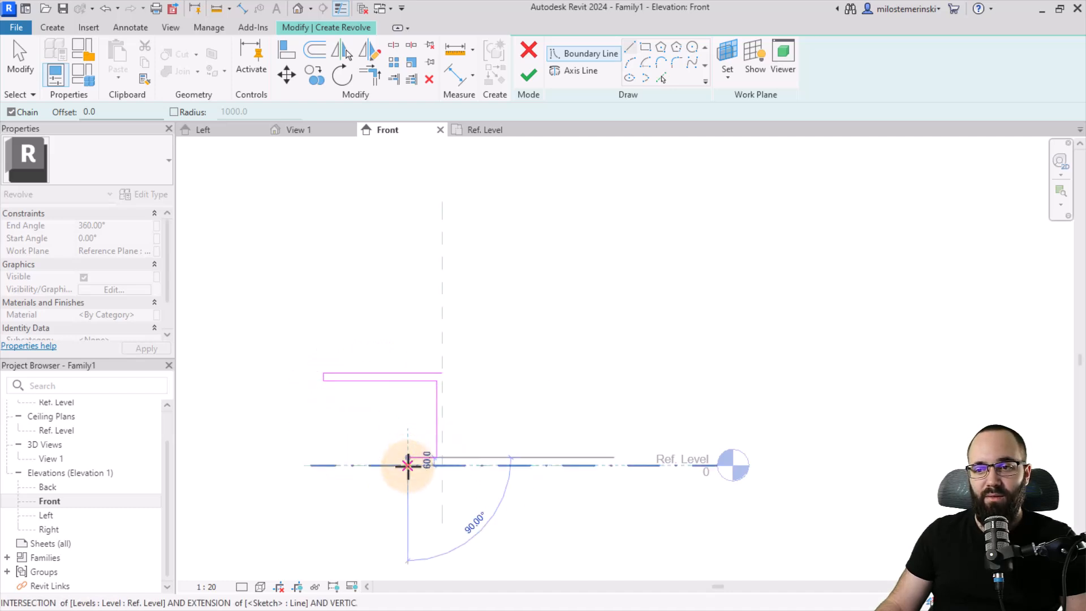
pyautogui.click(441, 466)
pyautogui.click(442, 374)
pyautogui.press('Escape')
pyautogui.press('Escape')
# - Check the dimensions of the stem, base and tabletop underside lines in the table profile
pyautogui.scroll(3, 450, 449)
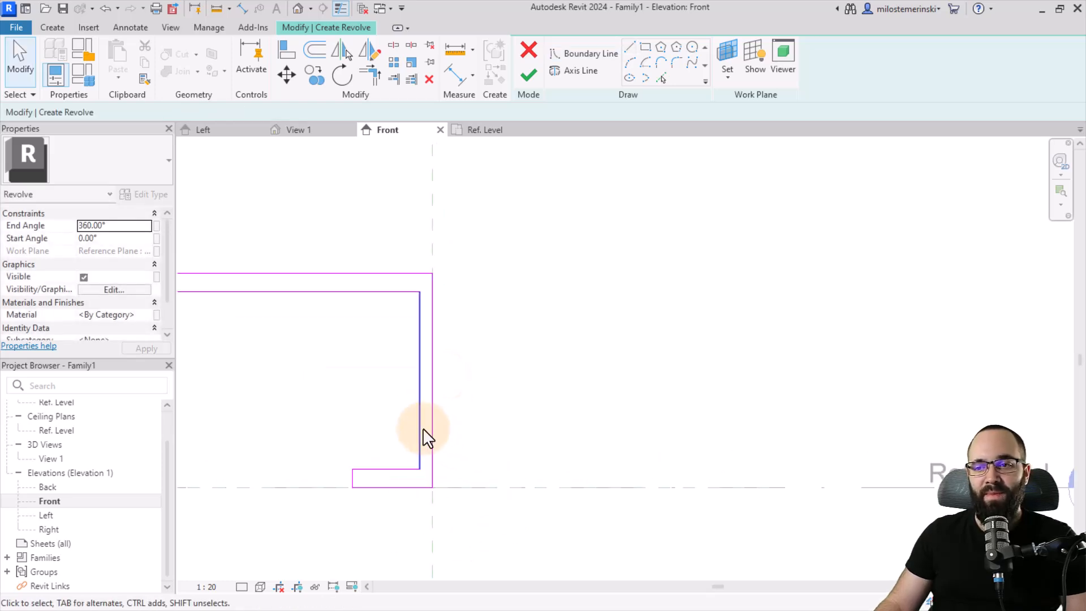
pyautogui.click(420, 427)
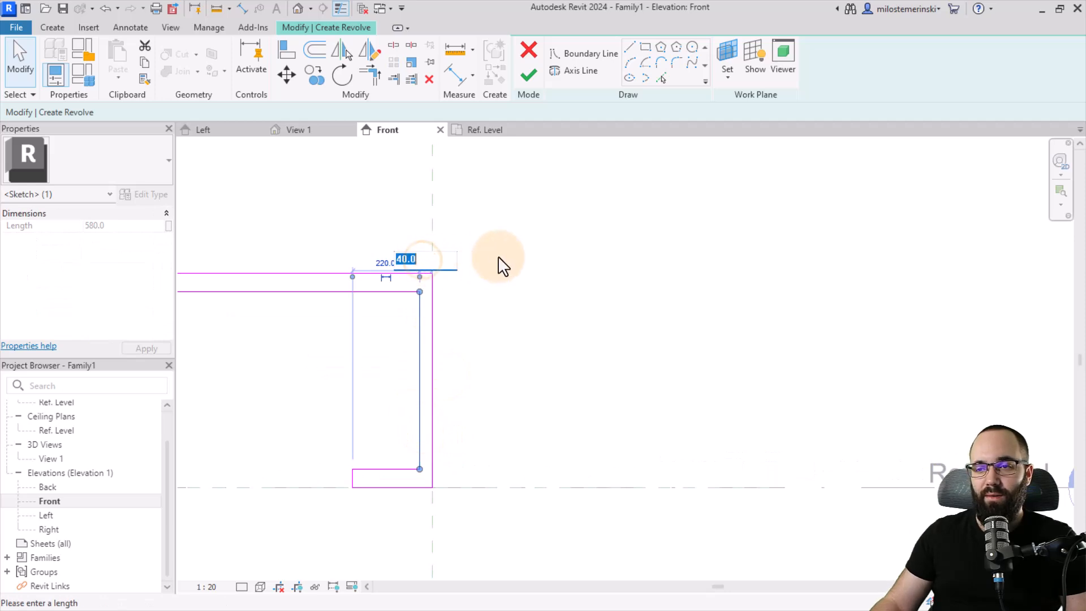
pyautogui.click(375, 467)
pyautogui.click(431, 479)
pyautogui.scroll(-2, 560, 418)
pyautogui.click(307, 320)
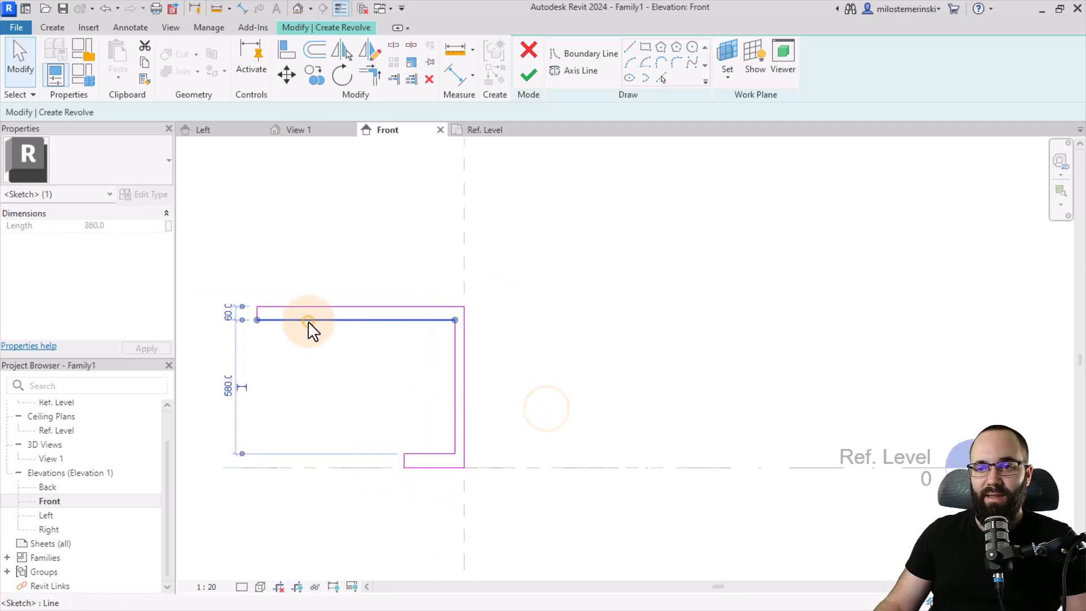
pyautogui.click(313, 358)
pyautogui.scroll(-2, 439, 373)
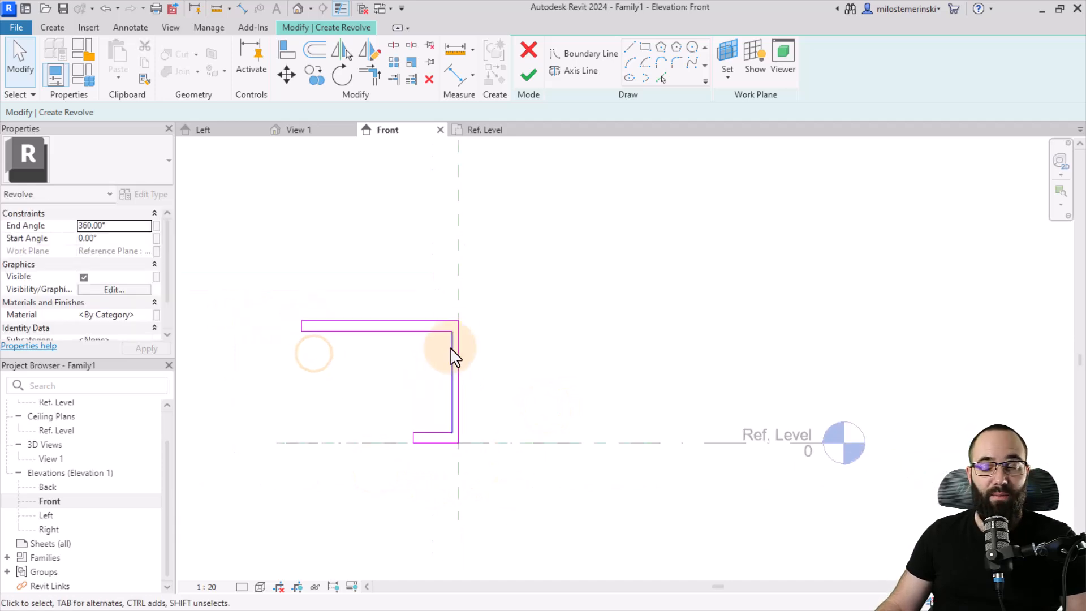
# - Draw a vertical axis line on the center reference plane and finish the 360° table revolve
pyautogui.click(582, 75)
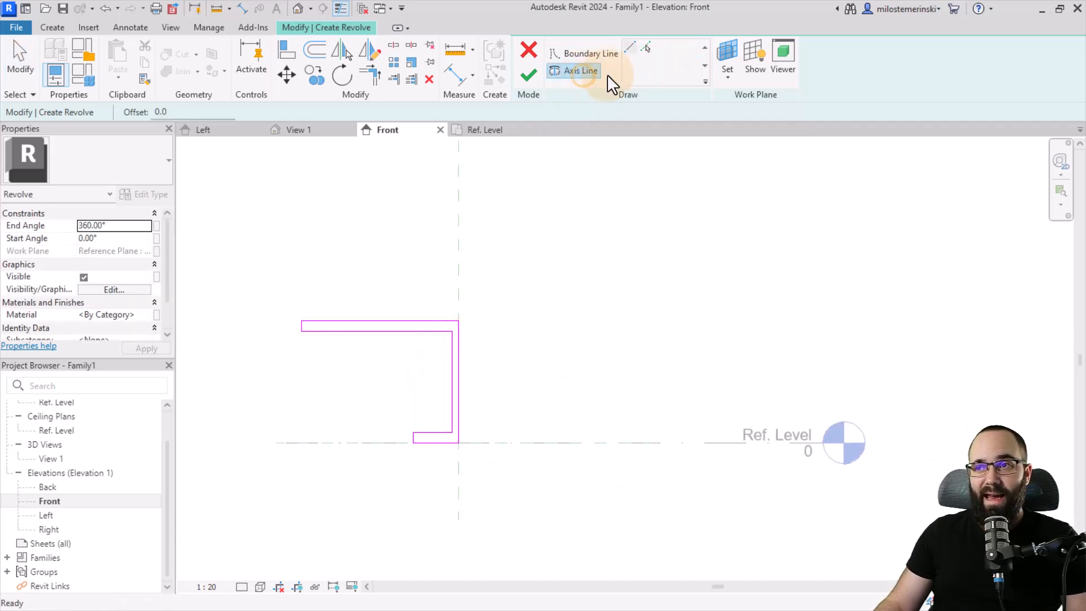
pyautogui.click(458, 258)
pyautogui.click(459, 443)
pyautogui.click(595, 501)
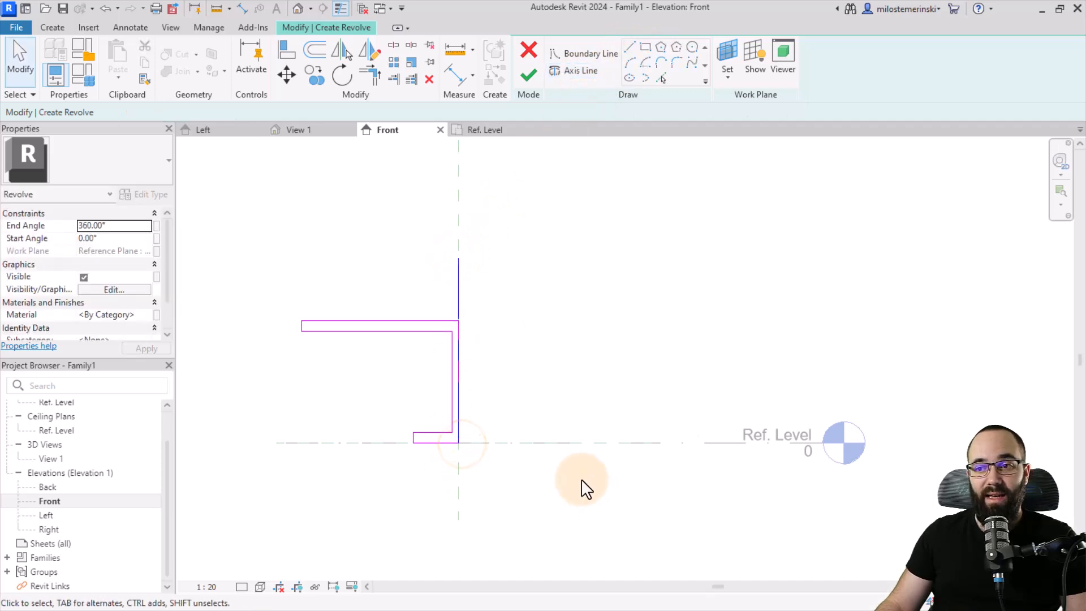
pyautogui.click(526, 73)
pyautogui.click(485, 289)
# - Inspect the revolved table in the default 3D view using the Hidden Line visual style
pyautogui.click(425, 320)
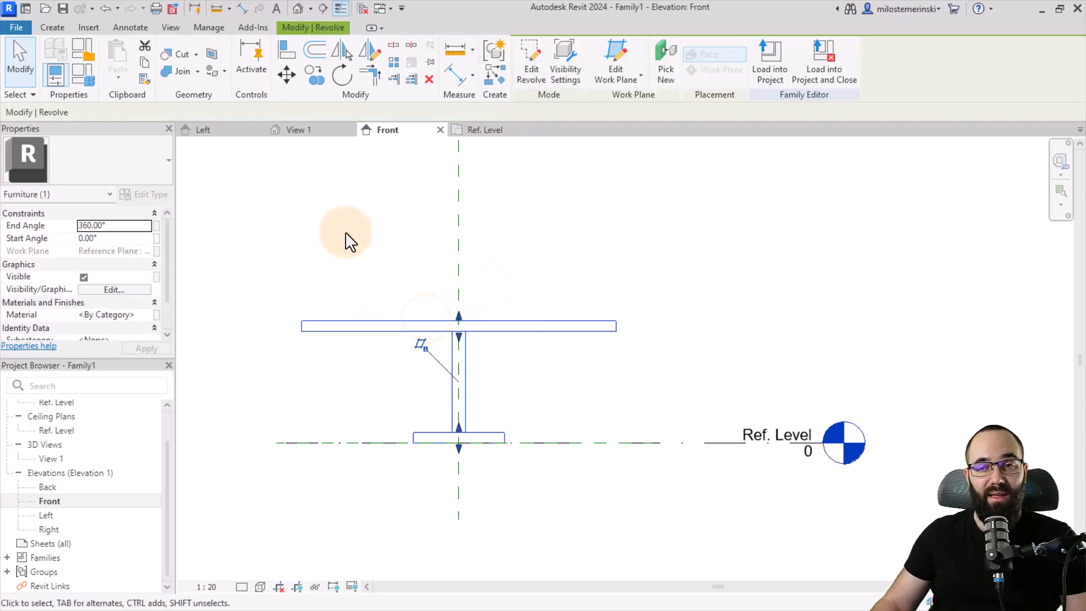
pyautogui.click(298, 9)
pyautogui.keyDown('shift'); pyautogui.moveTo(529, 392); pyautogui.dragTo(555, 381, button='middle'); pyautogui.keyUp('shift')
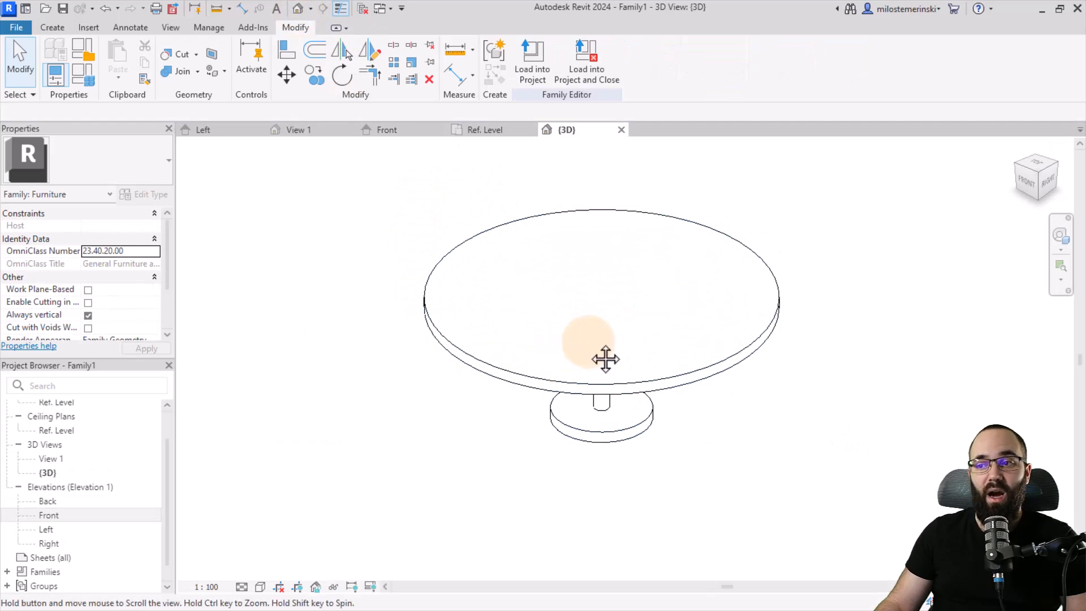
pyautogui.moveTo(618, 358); pyautogui.dragTo(480, 355, button='middle')
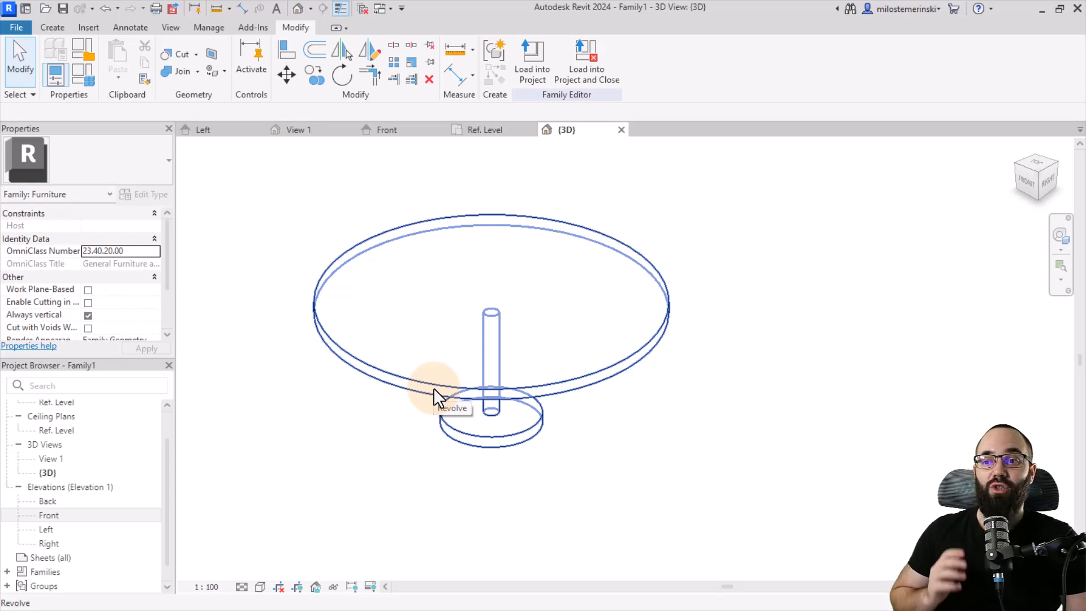
pyautogui.press('h')
pyautogui.press('l')
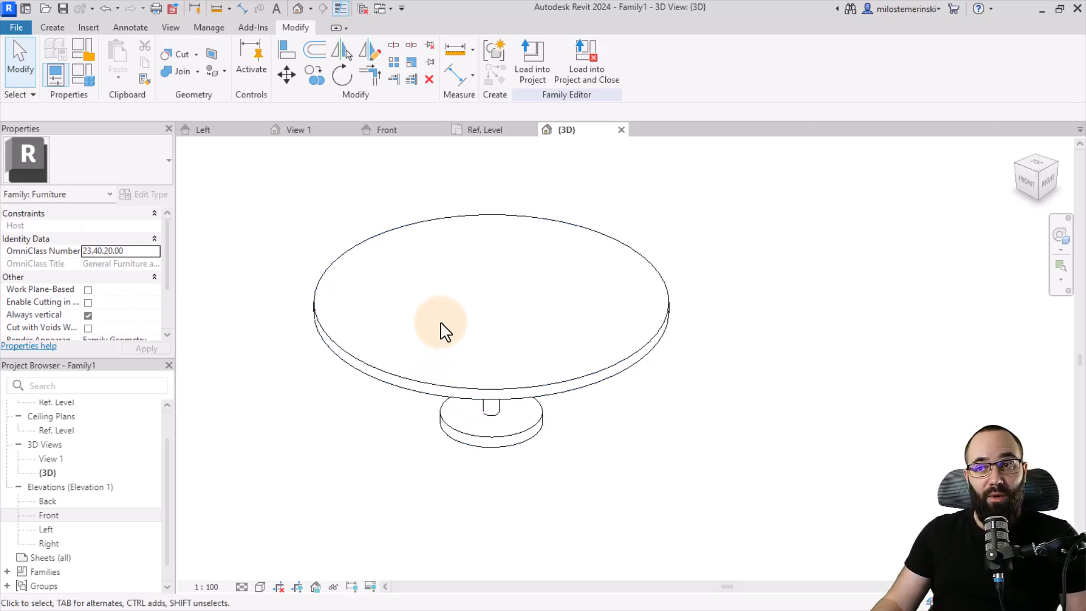
# - In the Ref. Level plan, start loading a family and browse to the Seating folder under US > Furniture
pyautogui.click(482, 131)
pyautogui.moveTo(530, 387); pyautogui.dragTo(488, 407, button='middle')
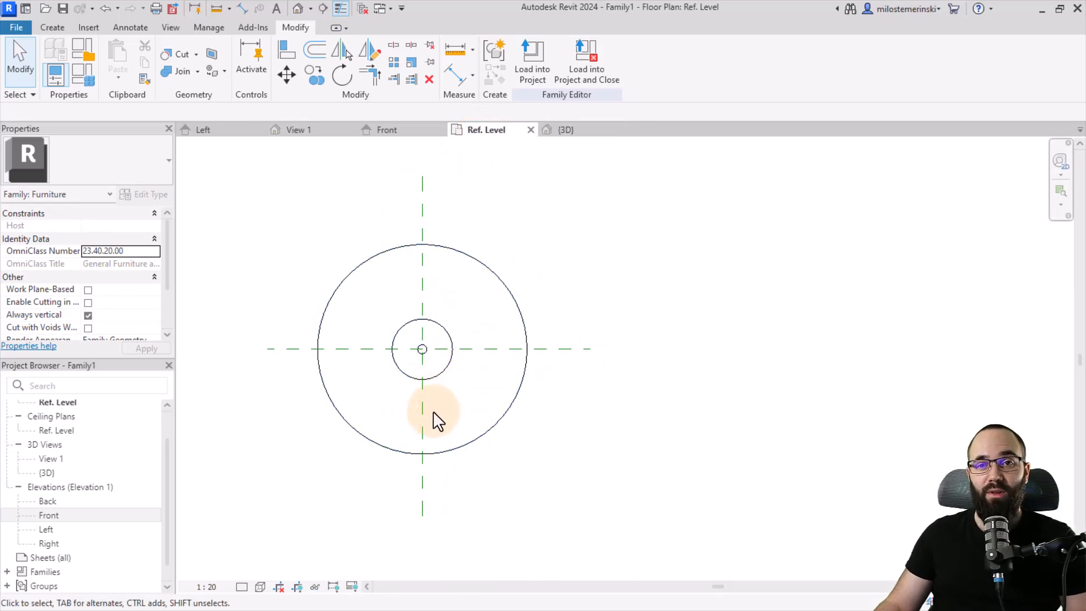
pyautogui.click(88, 28)
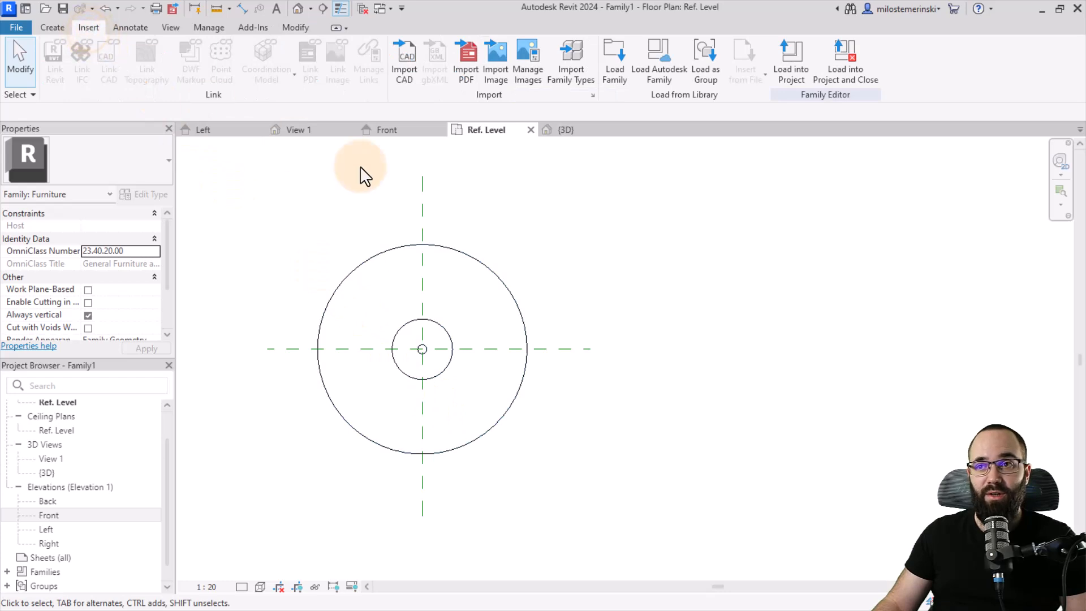
pyautogui.click(614, 83)
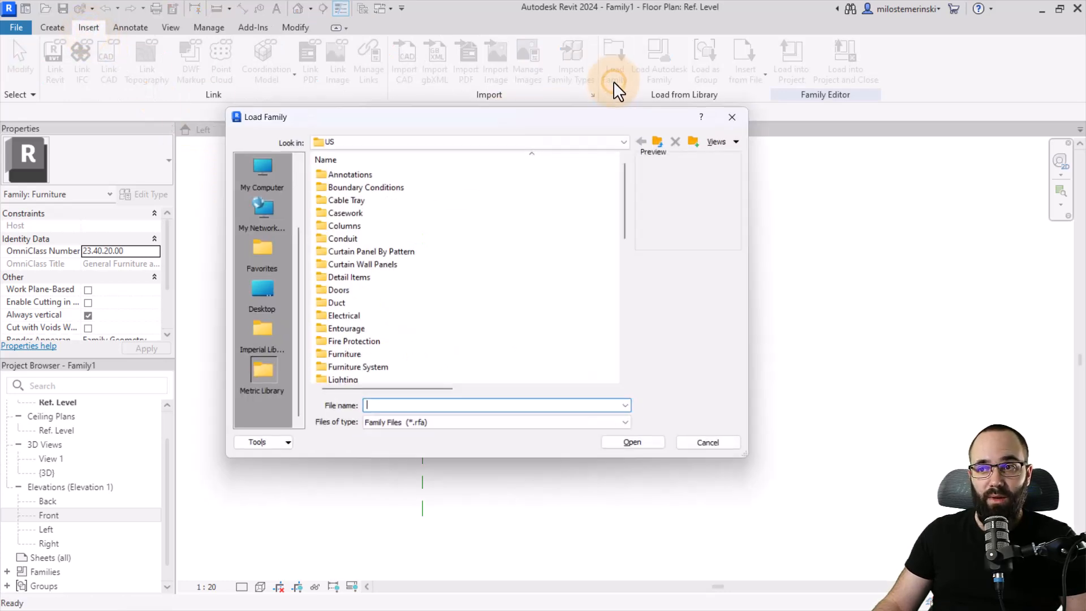
pyautogui.click(669, 141)
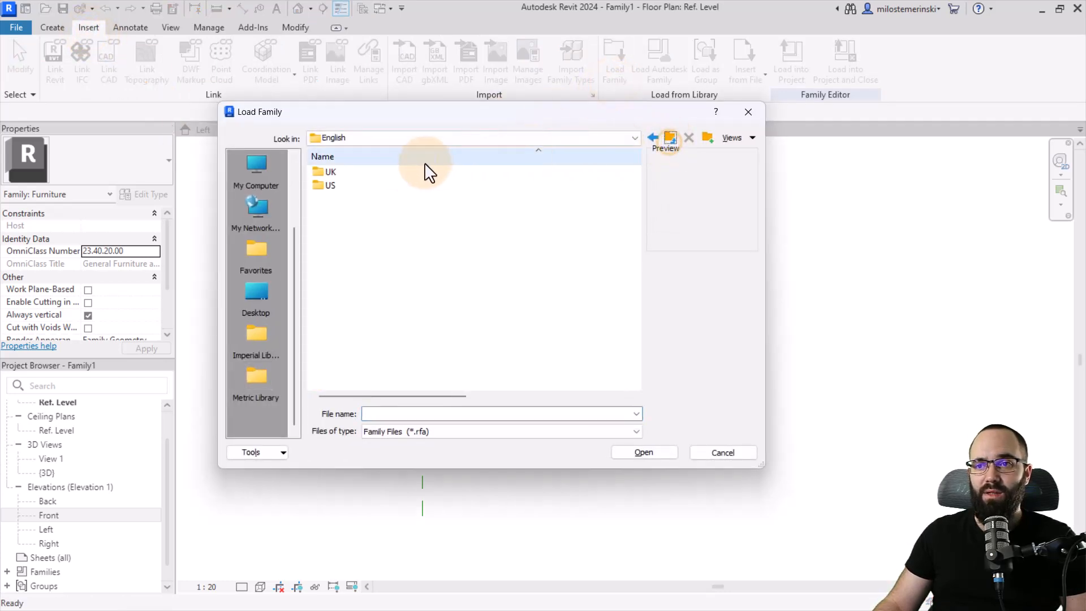
pyautogui.doubleClick(368, 182)
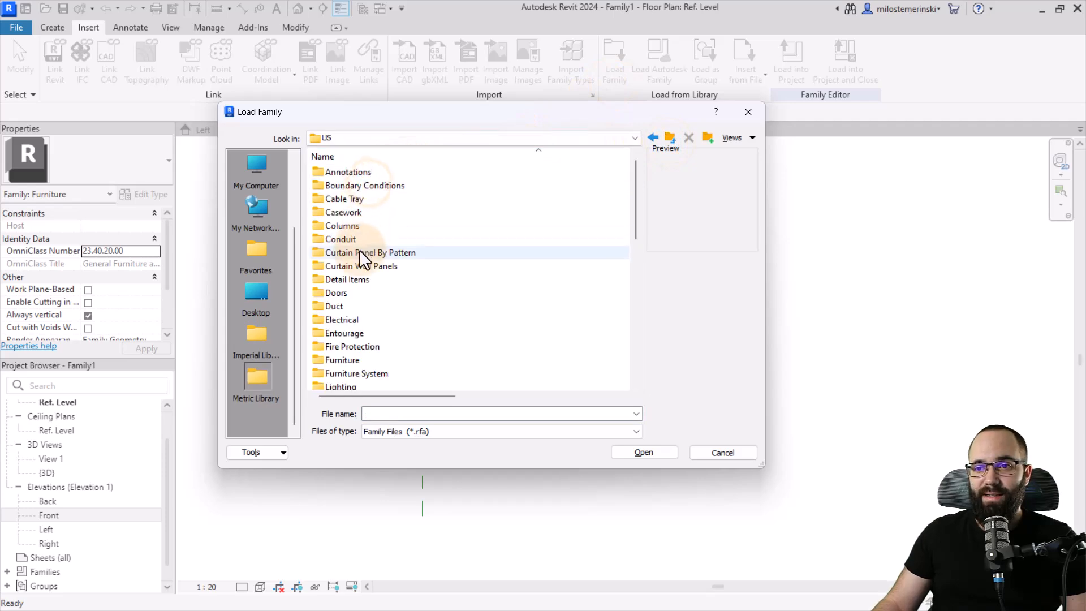
pyautogui.scroll(-4, 364, 294)
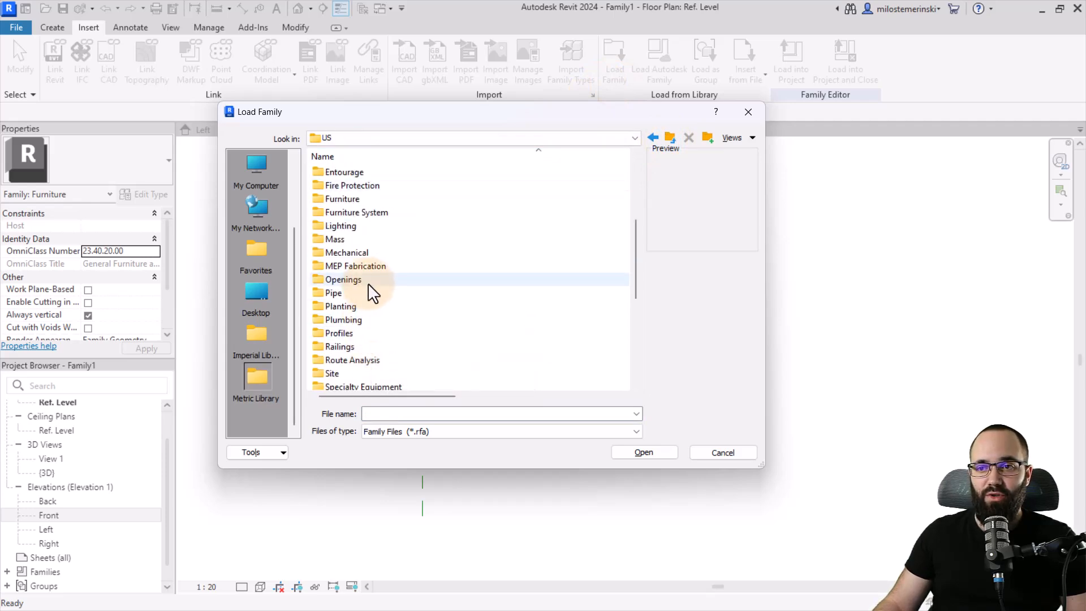
pyautogui.doubleClick(354, 199)
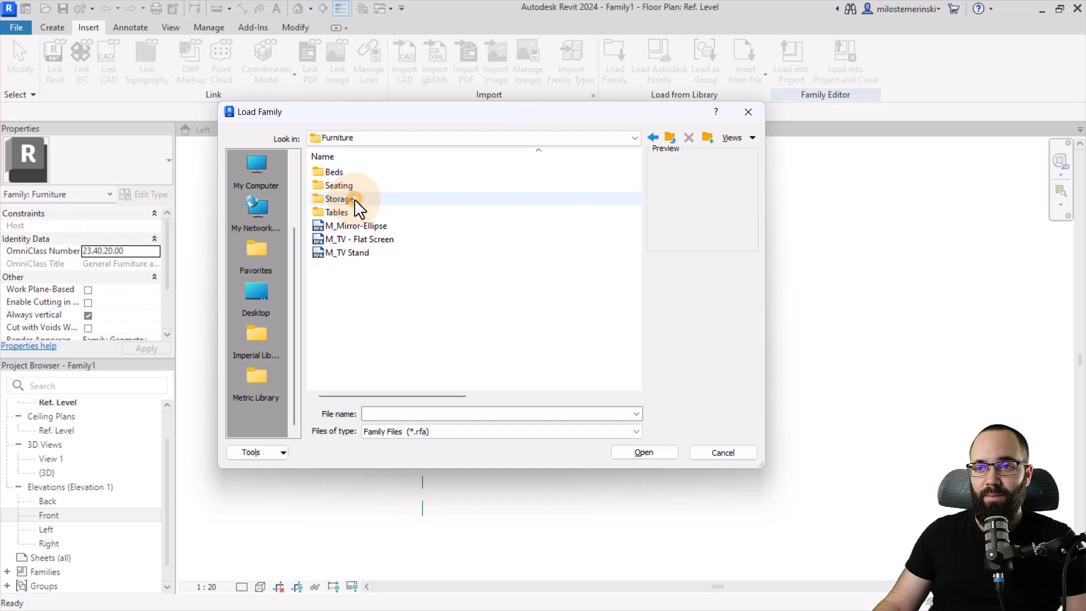
pyautogui.click(341, 186)
pyautogui.doubleClick(341, 186)
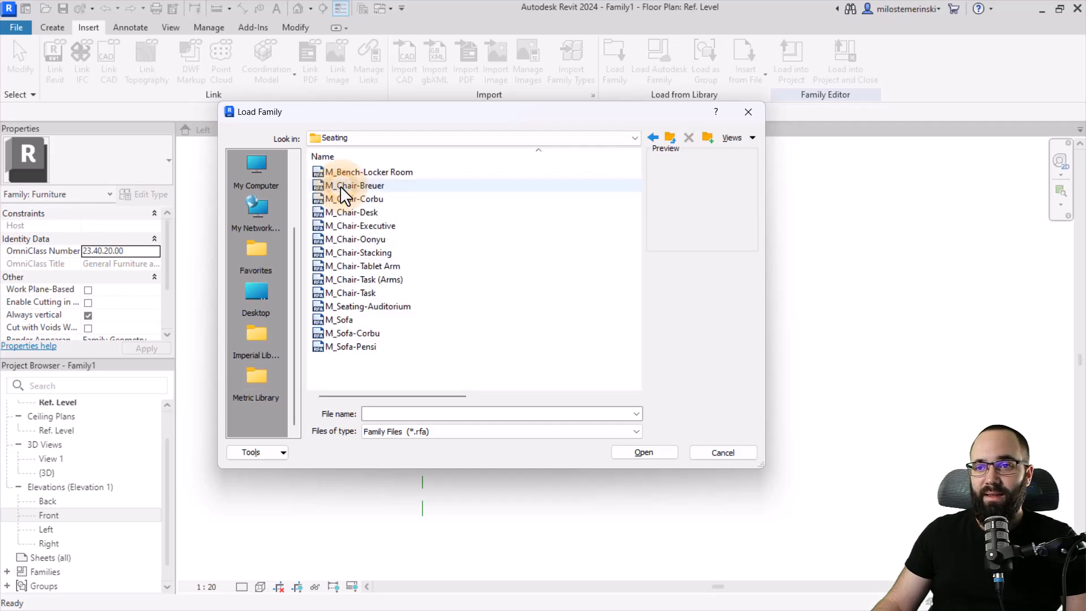
# - Load the M_Chair-Breuer seating family into the table family
pyautogui.click(341, 186)
pyautogui.click(341, 199)
pyautogui.click(348, 186)
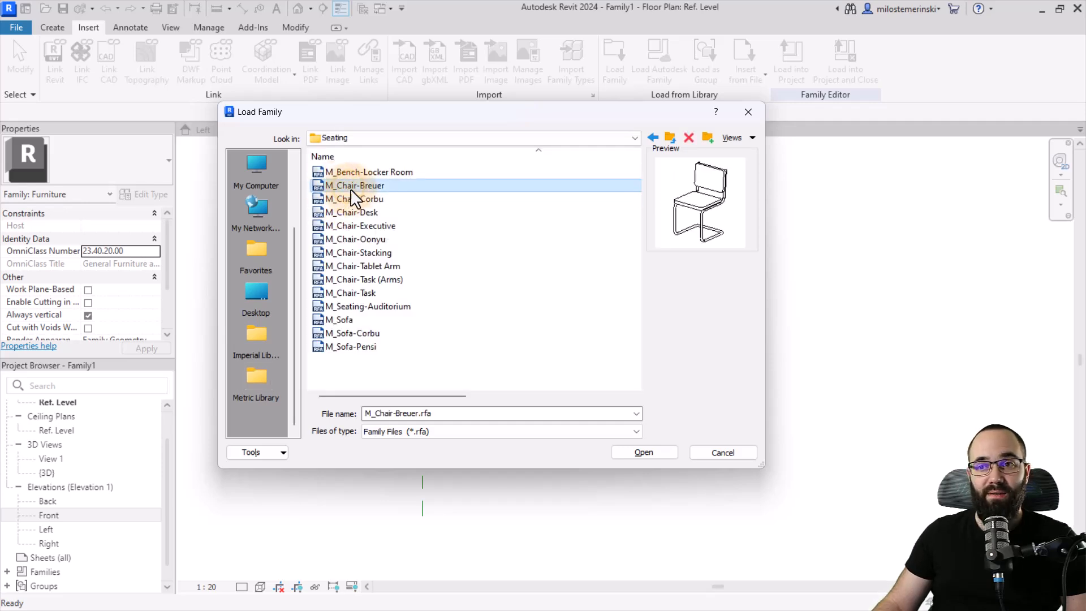
pyautogui.click(633, 455)
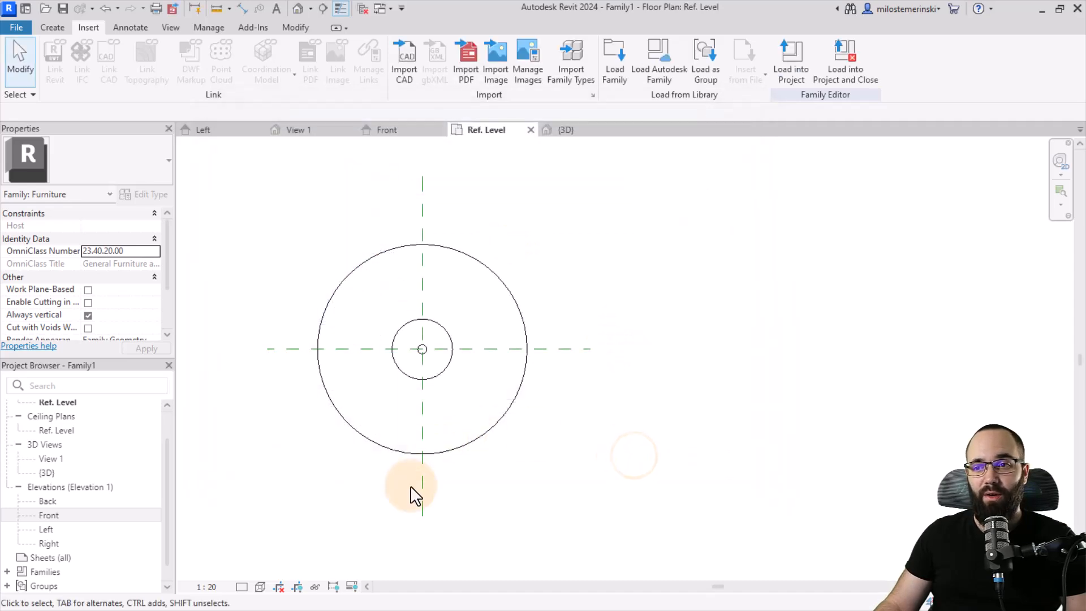
# - Place one M_Chair-Breuer component on the vertical reference plane at the table's lower edge, about 900 mm from the table center
pyautogui.click(53, 27)
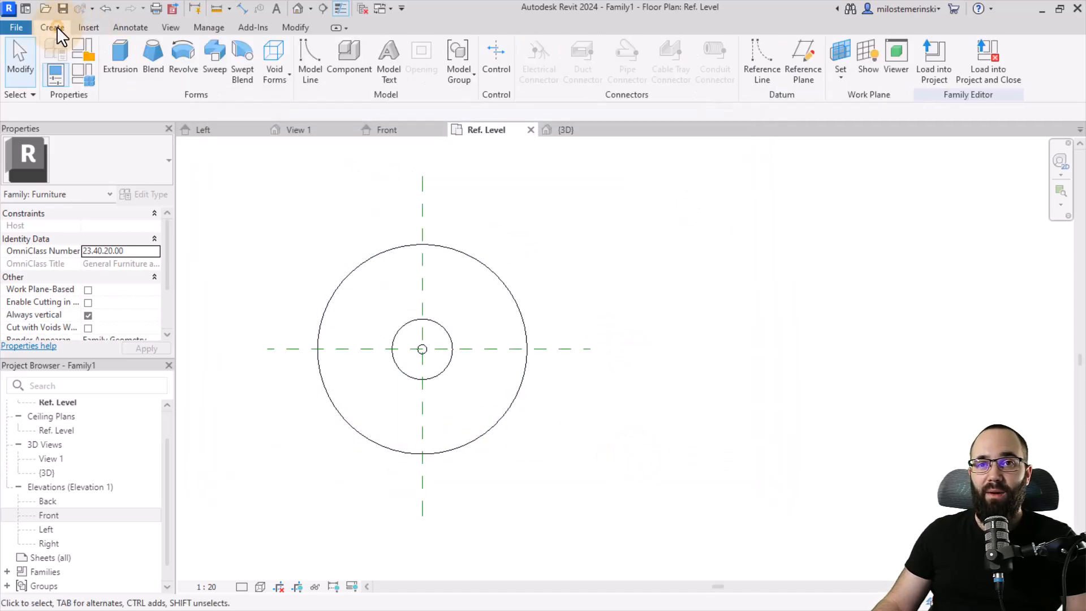
pyautogui.click(344, 77)
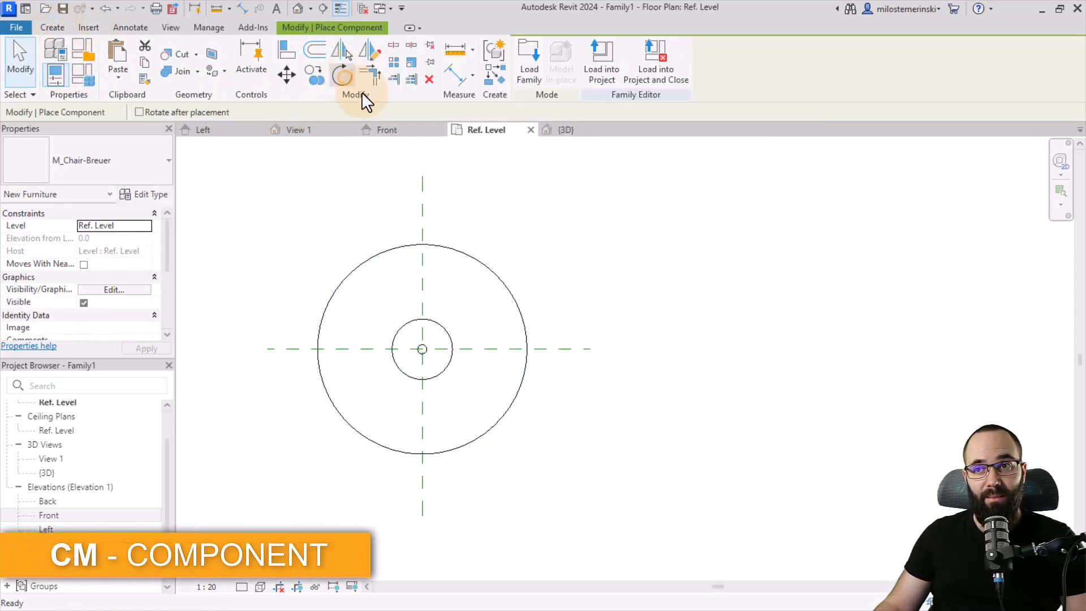
pyautogui.click(422, 452)
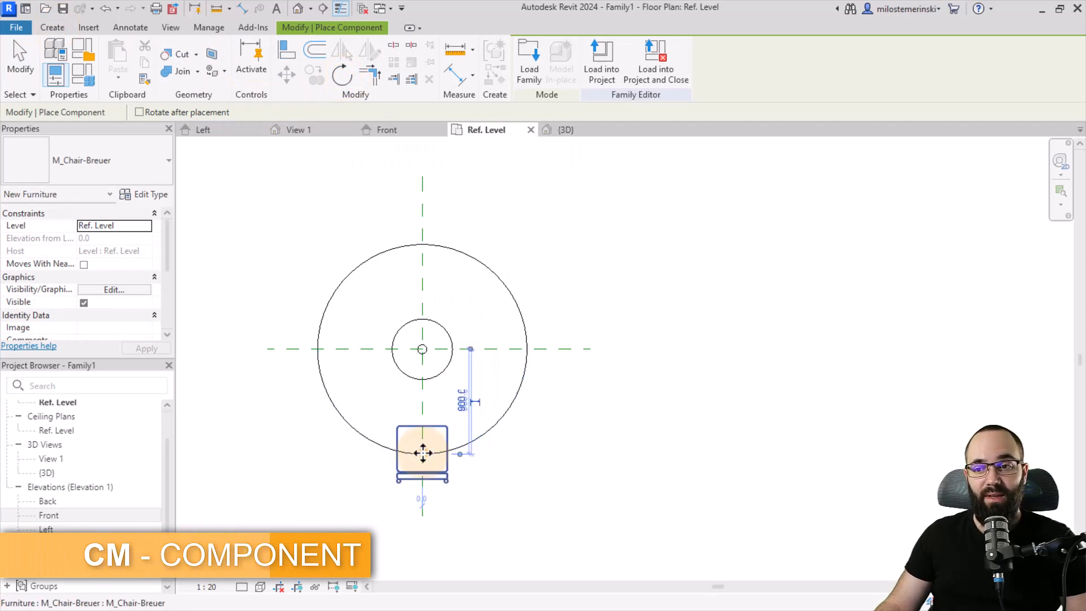
pyautogui.press('Escape')
# - Start a radial array of the placed chair with its center of rotation at the table's center
pyautogui.click(443, 478)
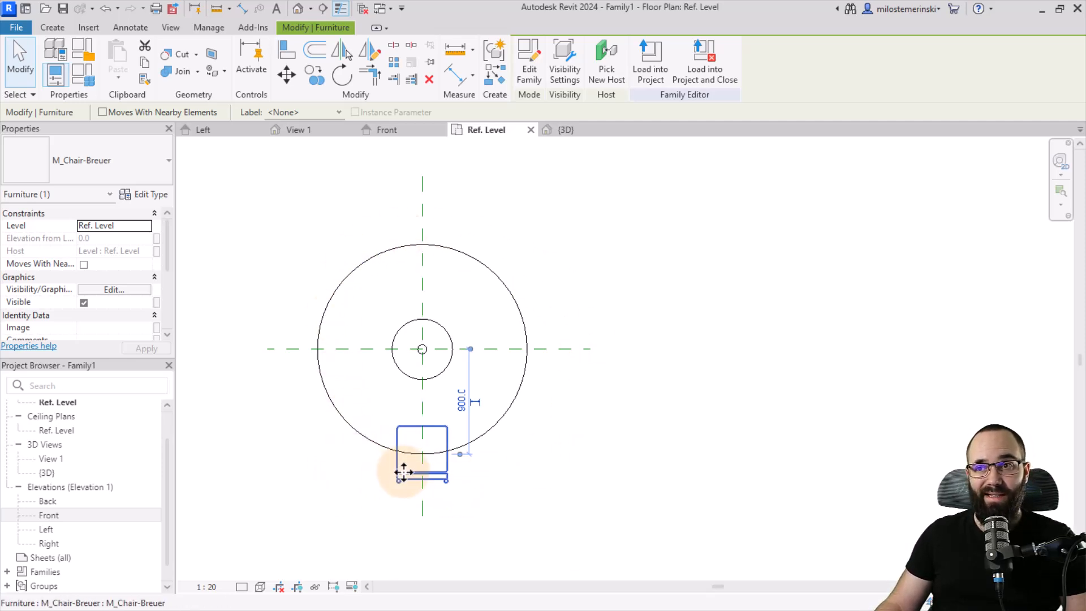
pyautogui.click(393, 62)
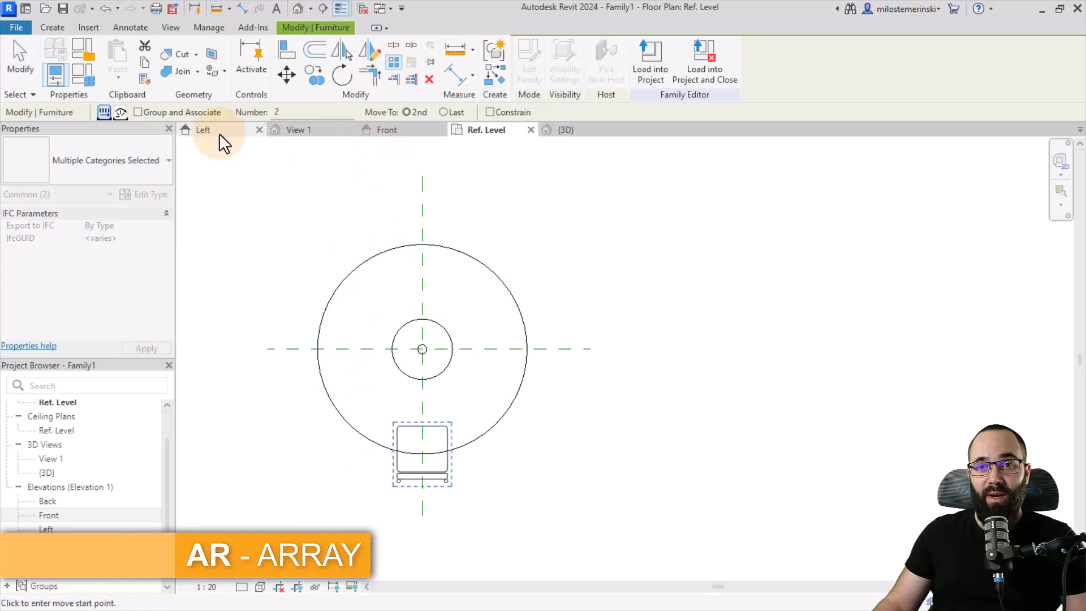
pyautogui.click(121, 112)
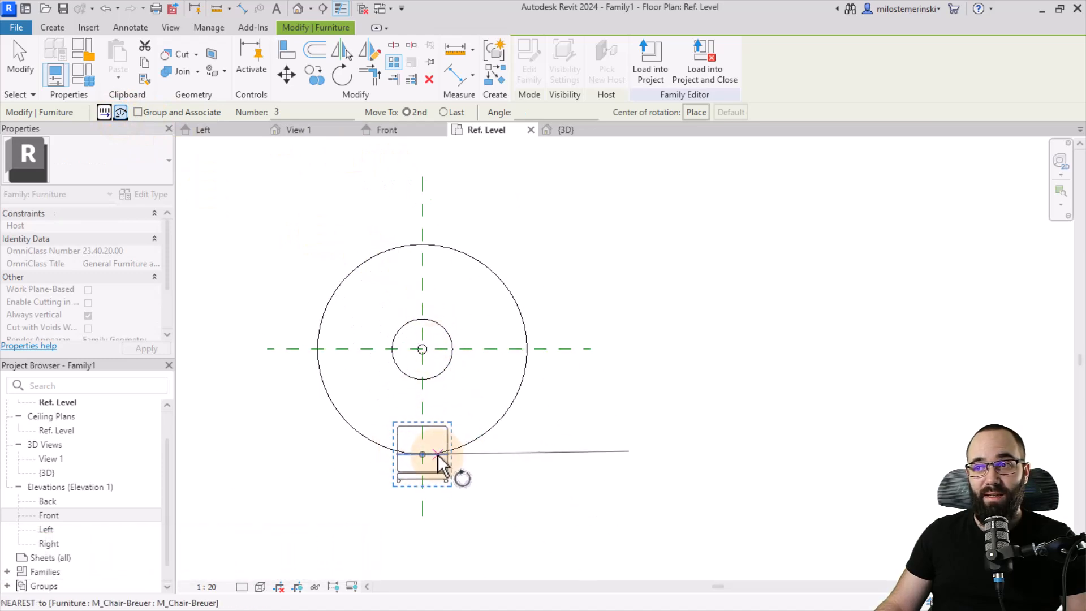
pyautogui.click(697, 112)
pyautogui.click(422, 349)
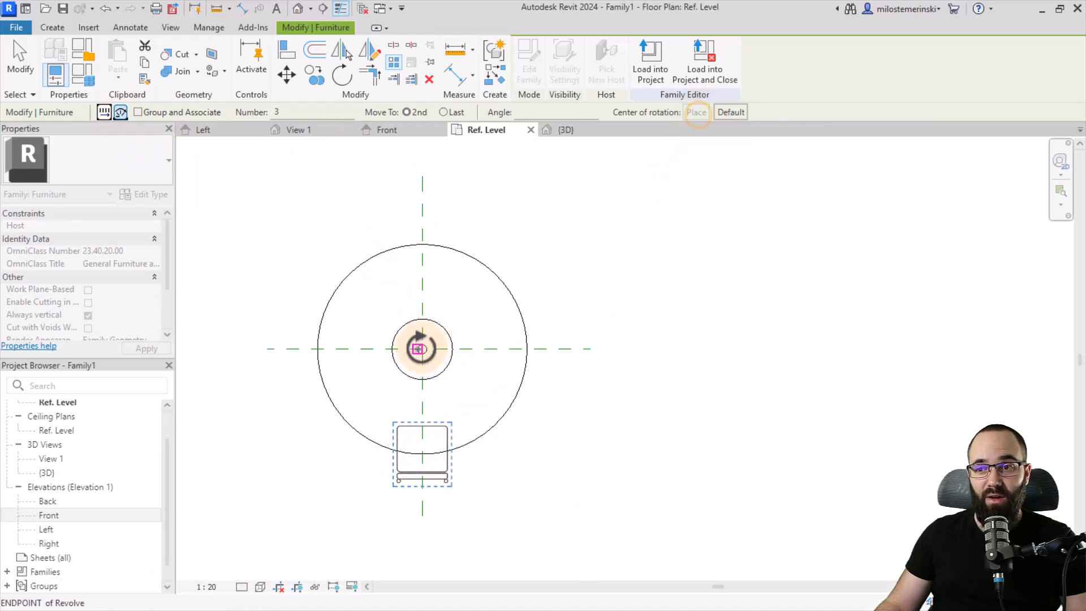
pyautogui.scroll(4, 418, 345)
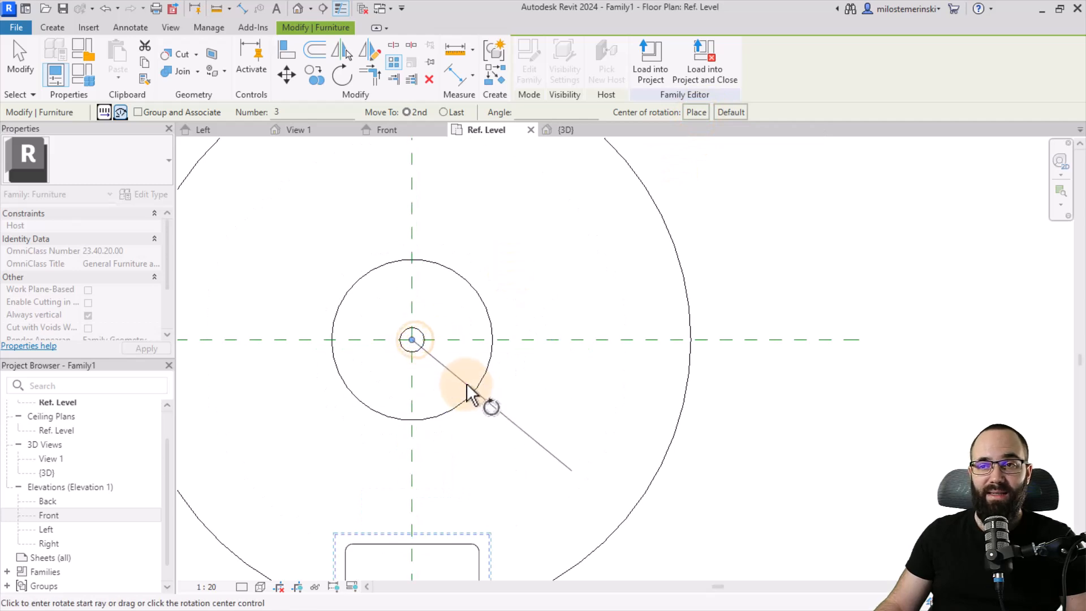
pyautogui.scroll(-3, 468, 388)
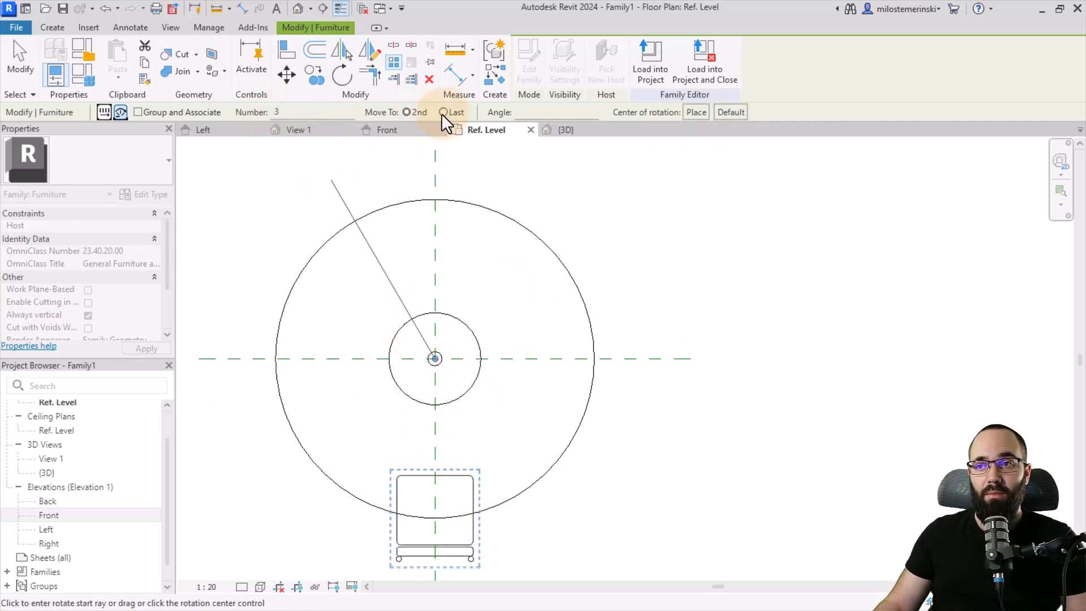
# - Array the chair to 6 items over 360° with Group and Associate enabled, and finish the command
pyautogui.click(524, 112)
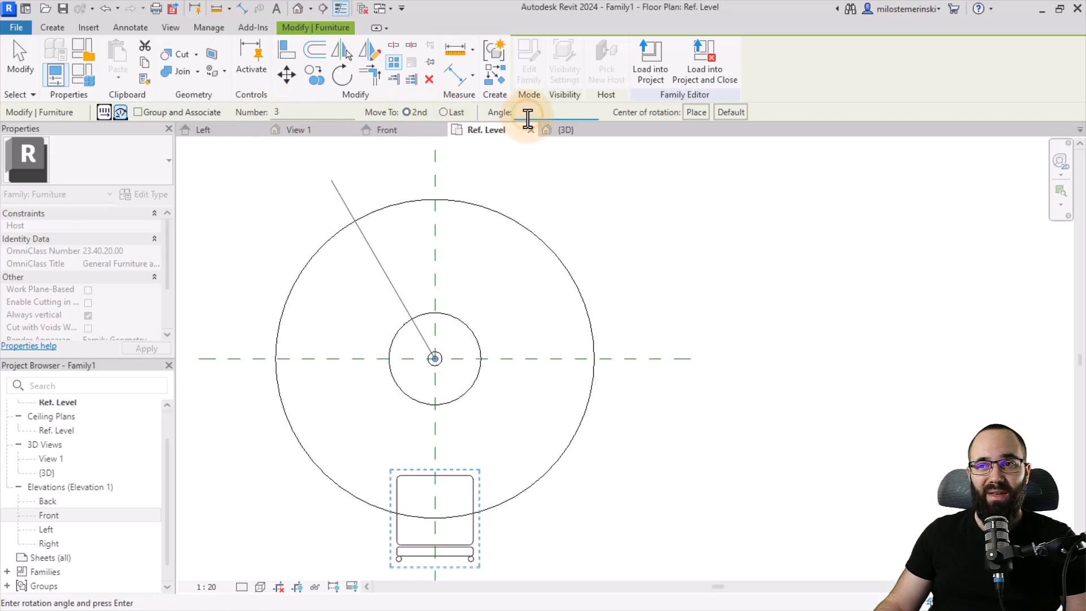
pyautogui.click(286, 111)
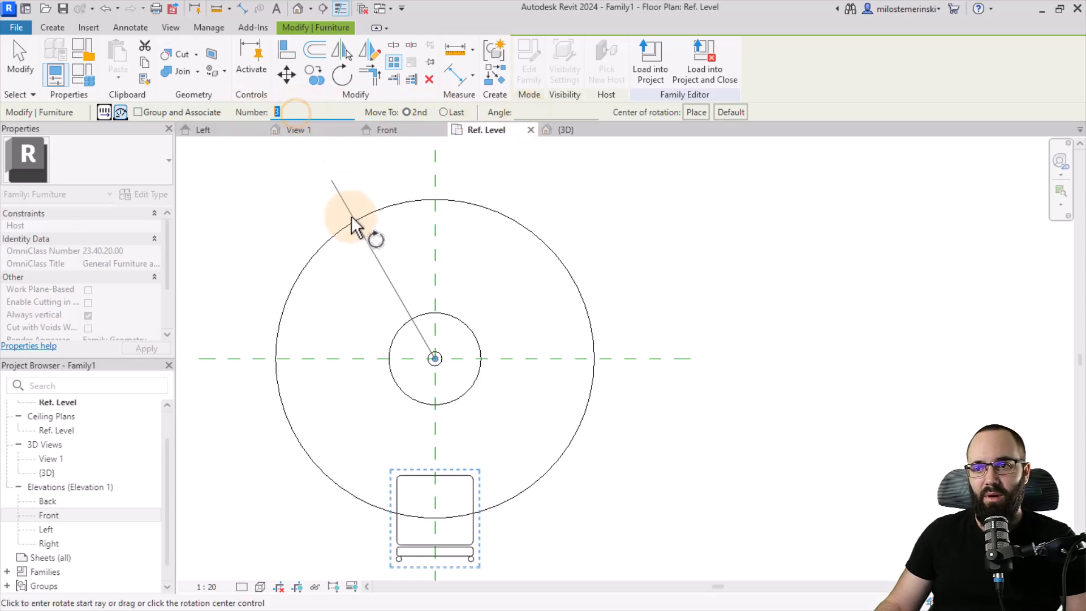
pyautogui.scroll(-1, 335, 200)
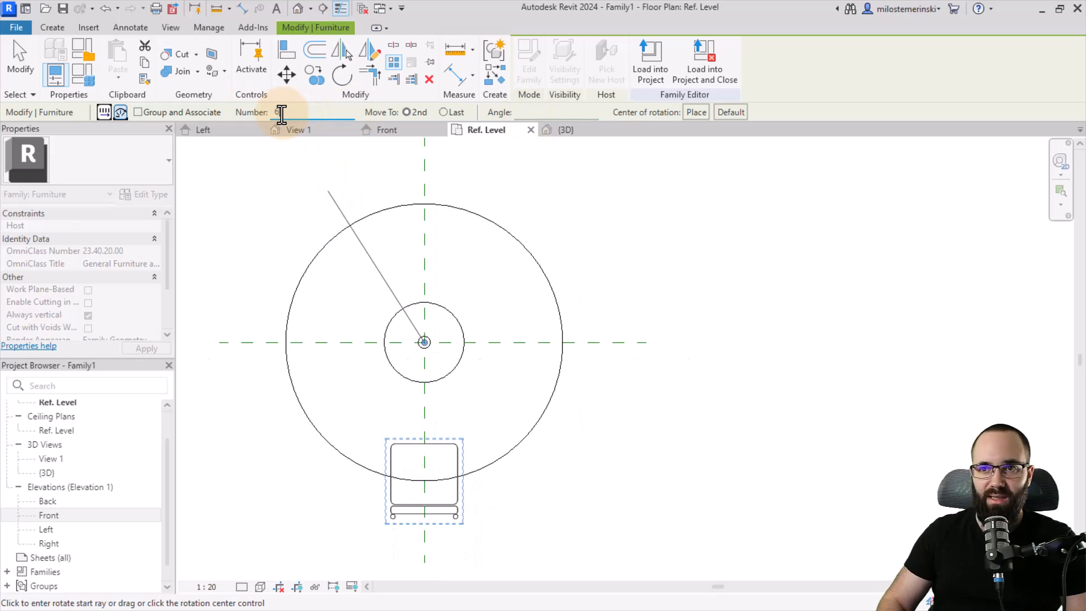
pyautogui.moveTo(519, 382); pyautogui.dragTo(524, 383, button='middle')
pyautogui.click(137, 111)
pyautogui.click(537, 117)
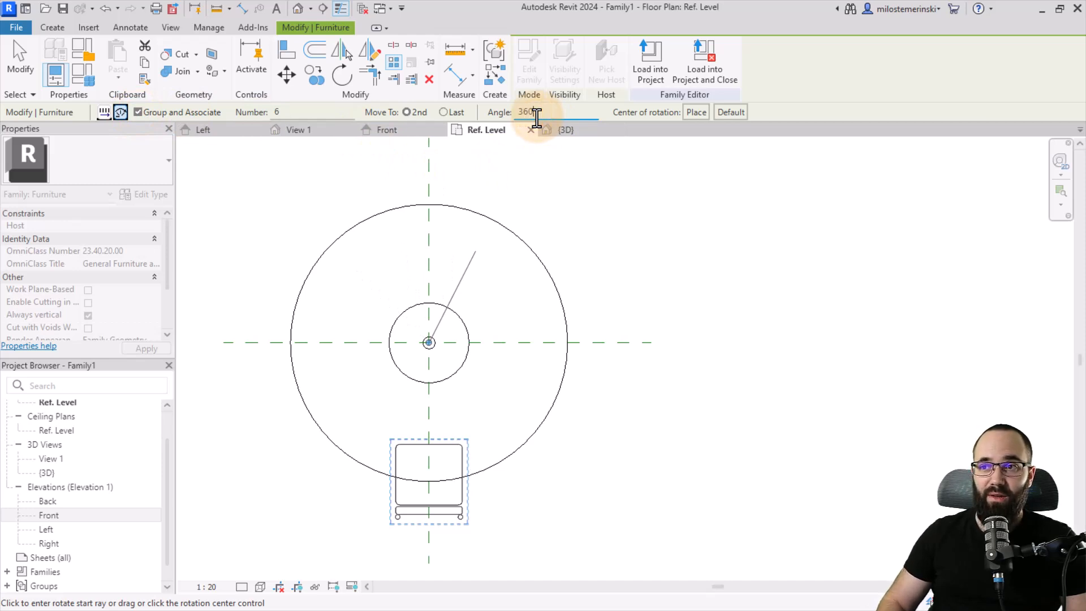
pyautogui.write('360')
pyautogui.press('Return')
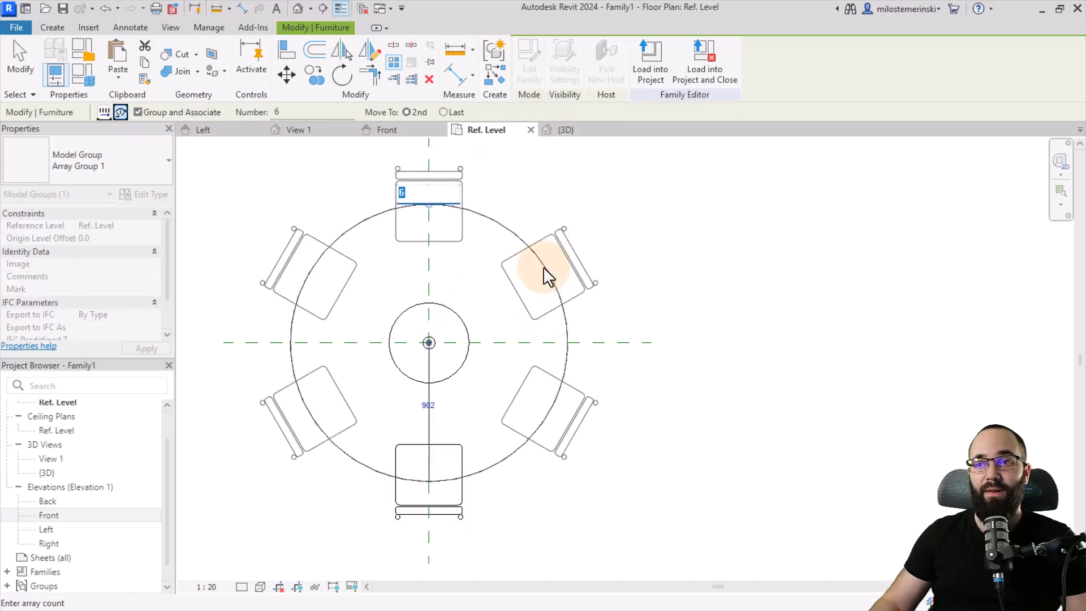
pyautogui.scroll(-2, 452, 345)
pyautogui.press('m')
pyautogui.press('d')
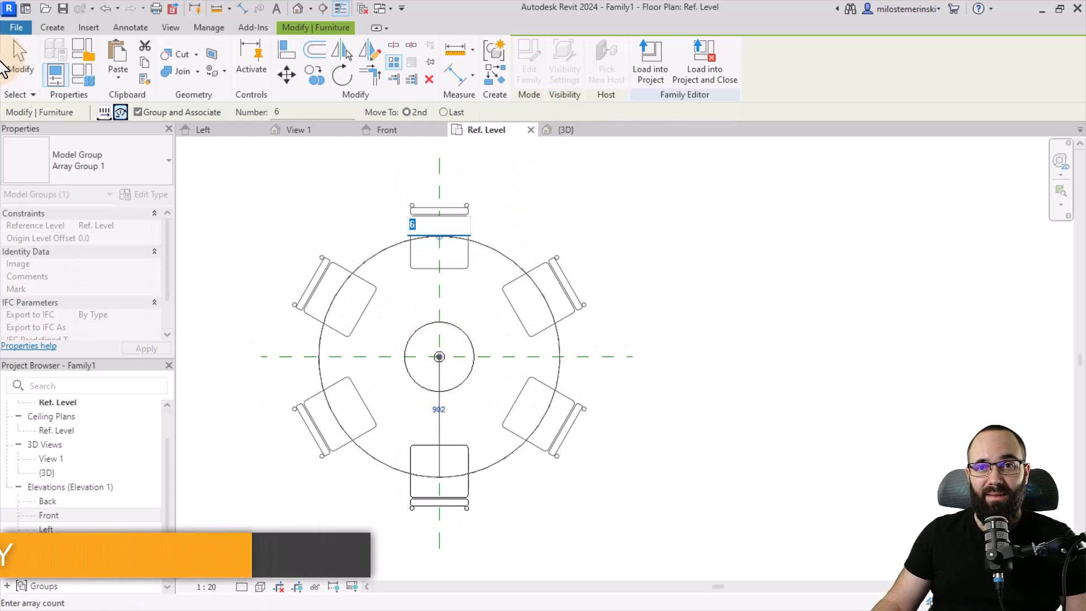
# - Select the radial array itself at the tabletop edge and label its chair count with a new family type parameter named "No. of Chairs"
pyautogui.click(438, 216)
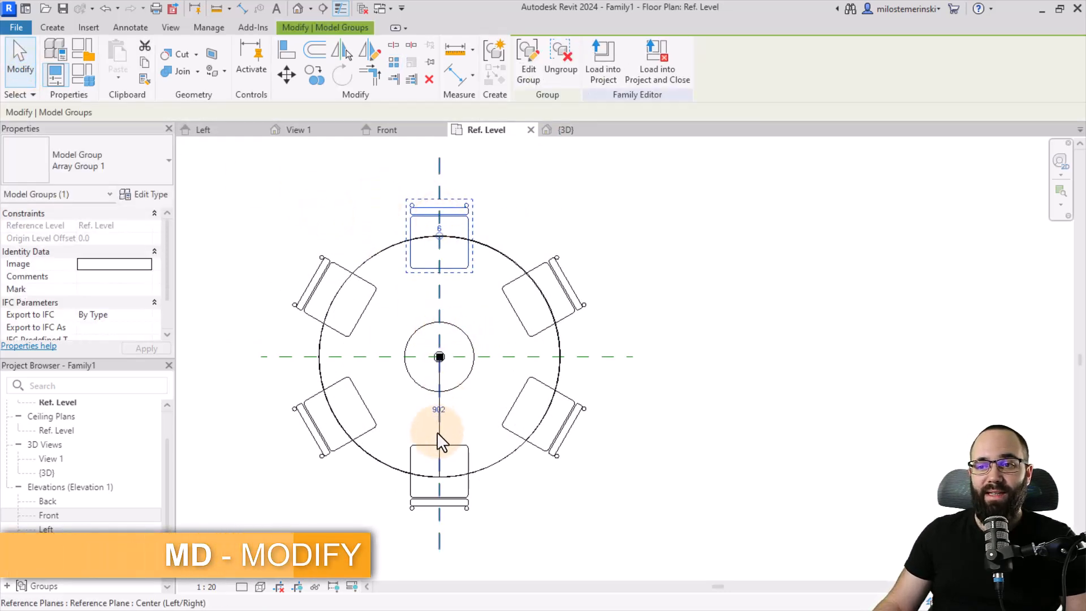
pyautogui.scroll(6, 440, 243)
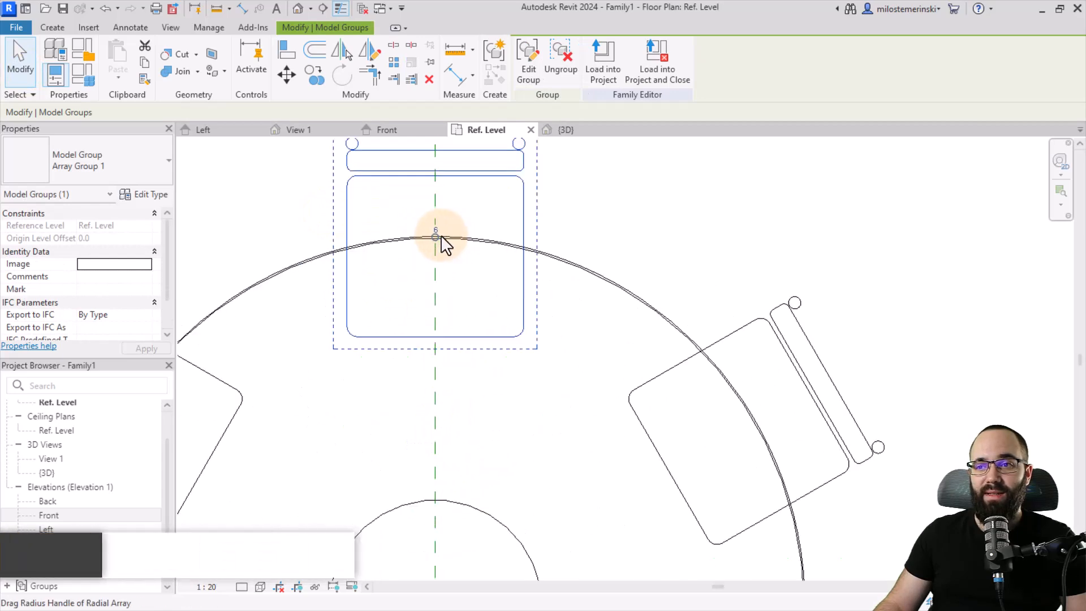
pyautogui.click(427, 237)
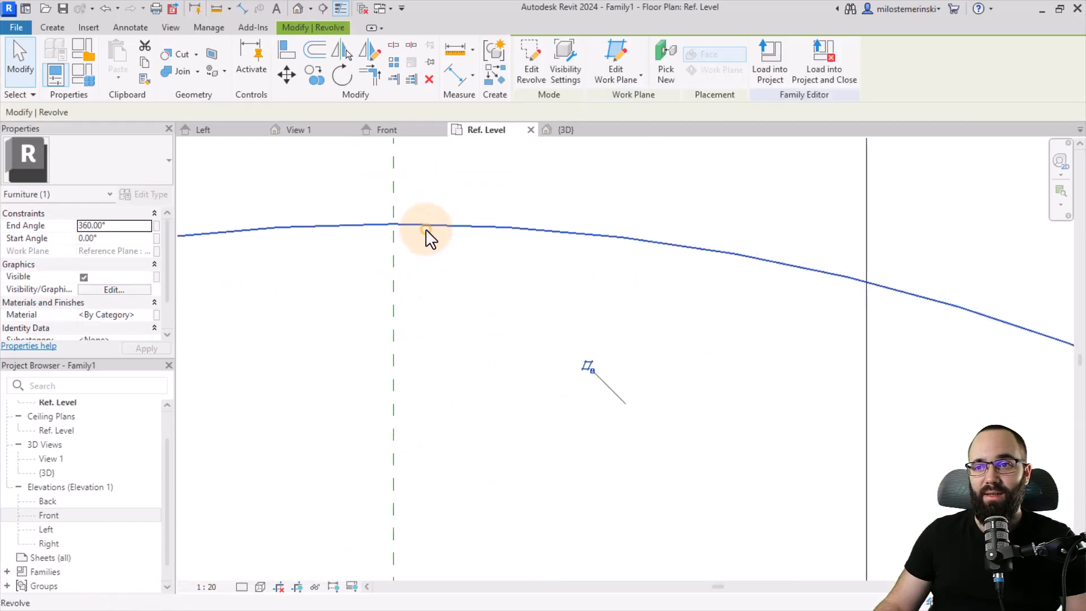
pyautogui.scroll(-2, 440, 250)
pyautogui.click(437, 237)
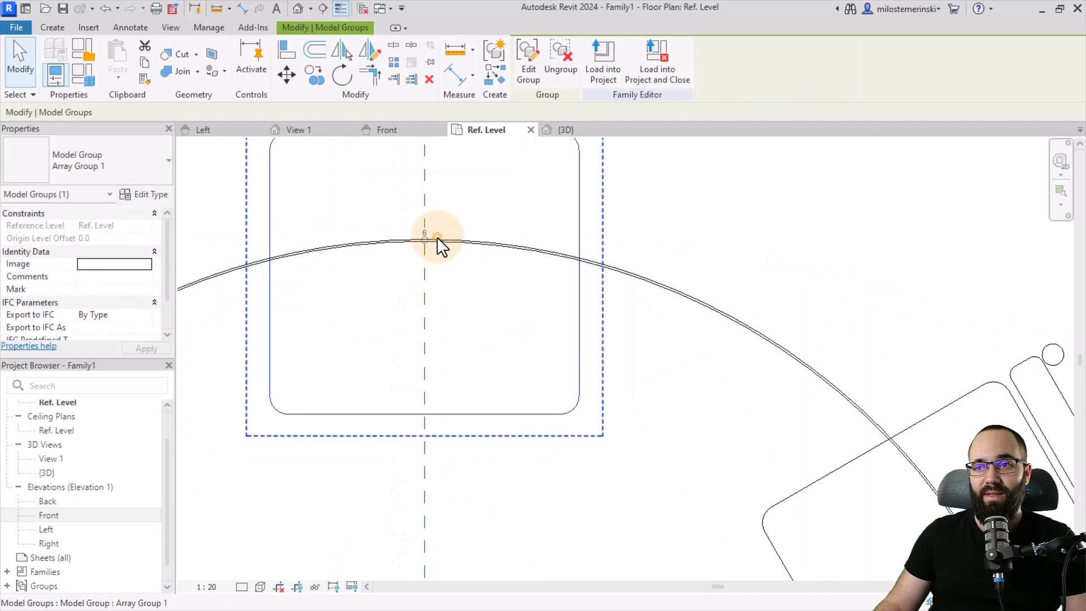
pyautogui.click(436, 233)
pyautogui.click(442, 236)
pyautogui.scroll(-4, 455, 229)
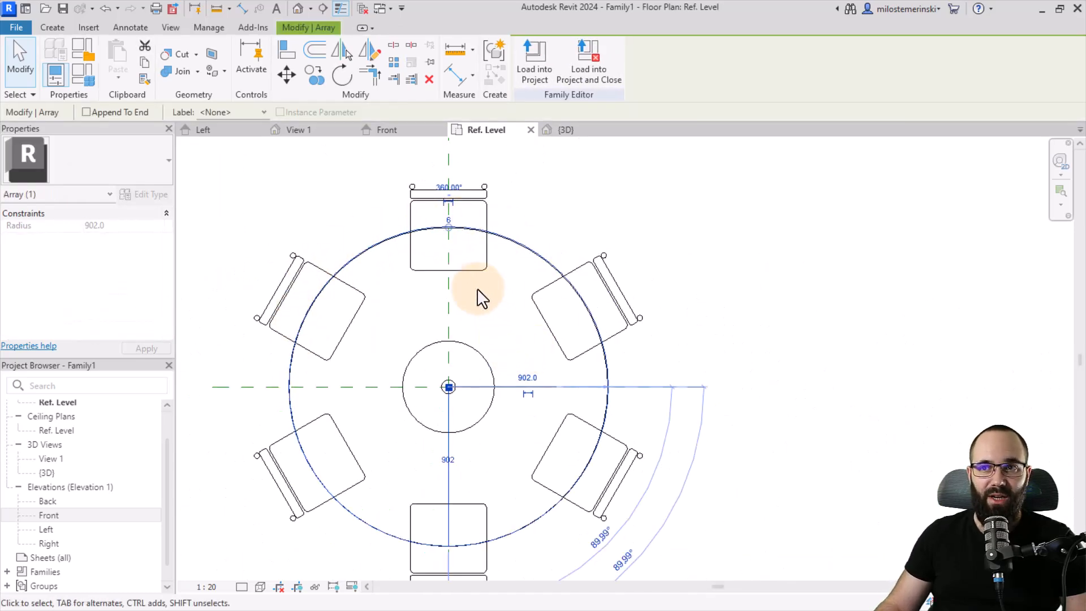
pyautogui.scroll(-3, 434, 292)
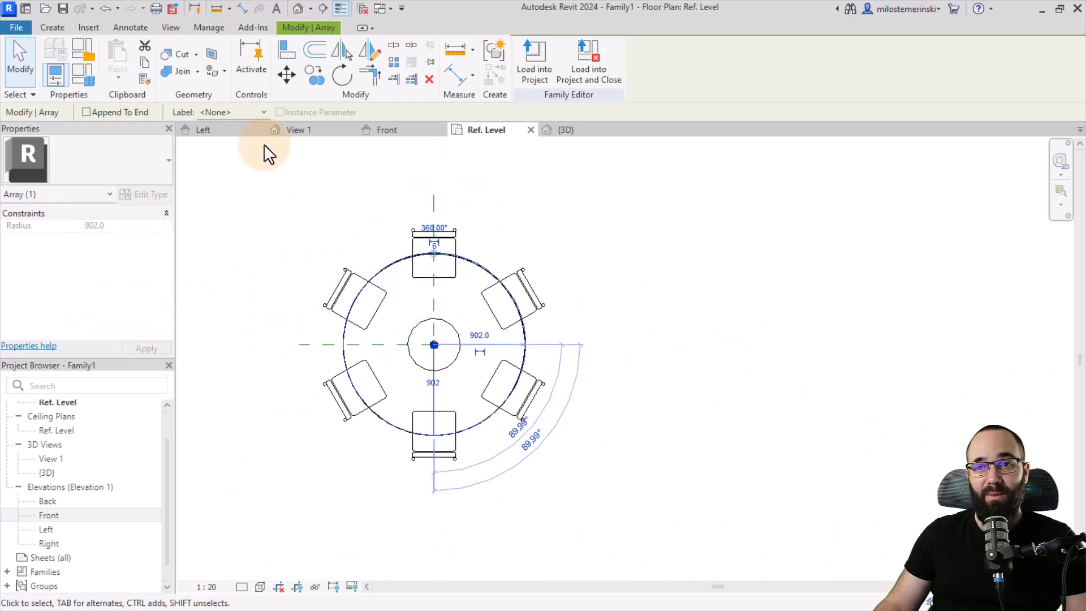
pyautogui.click(245, 113)
pyautogui.click(236, 138)
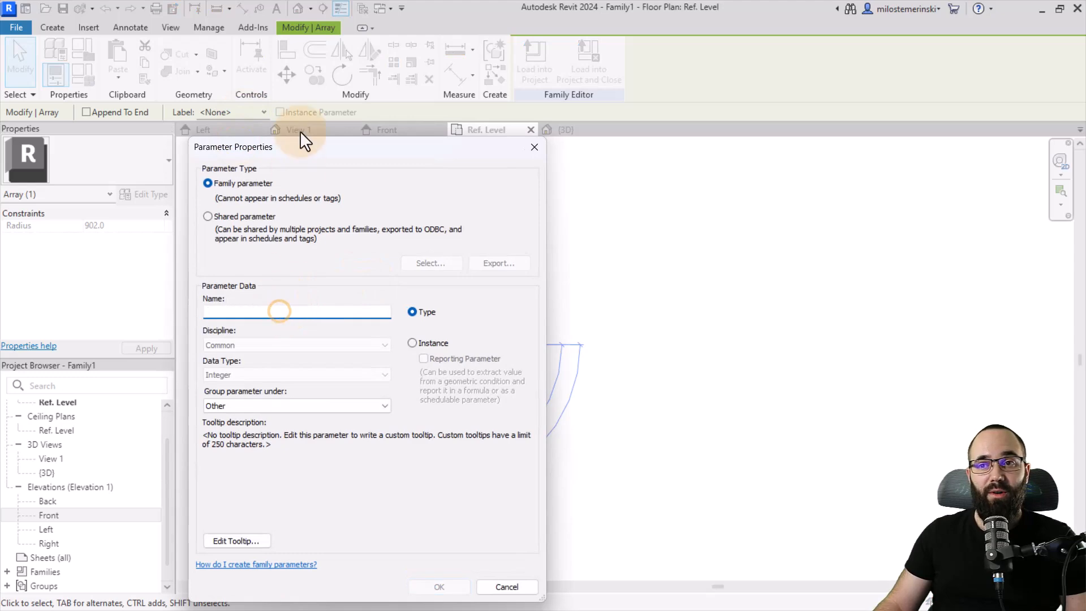
pyautogui.moveTo(300, 142); pyautogui.dragTo(304, 74)
pyautogui.write('No. of Chairs')
pyautogui.click(442, 518)
pyautogui.click(553, 510)
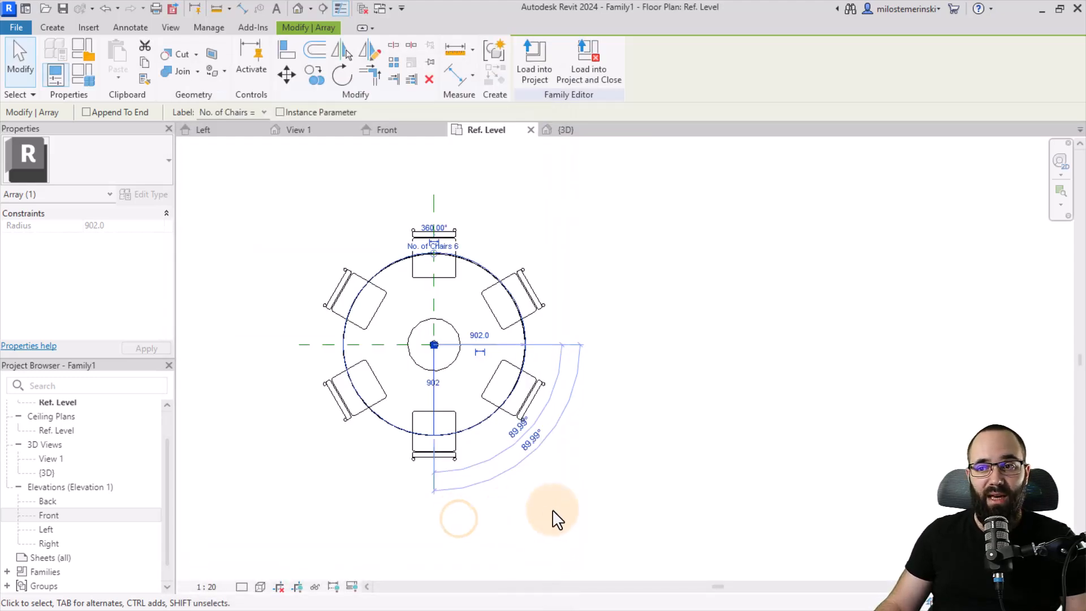
pyautogui.scroll(-2, 396, 345)
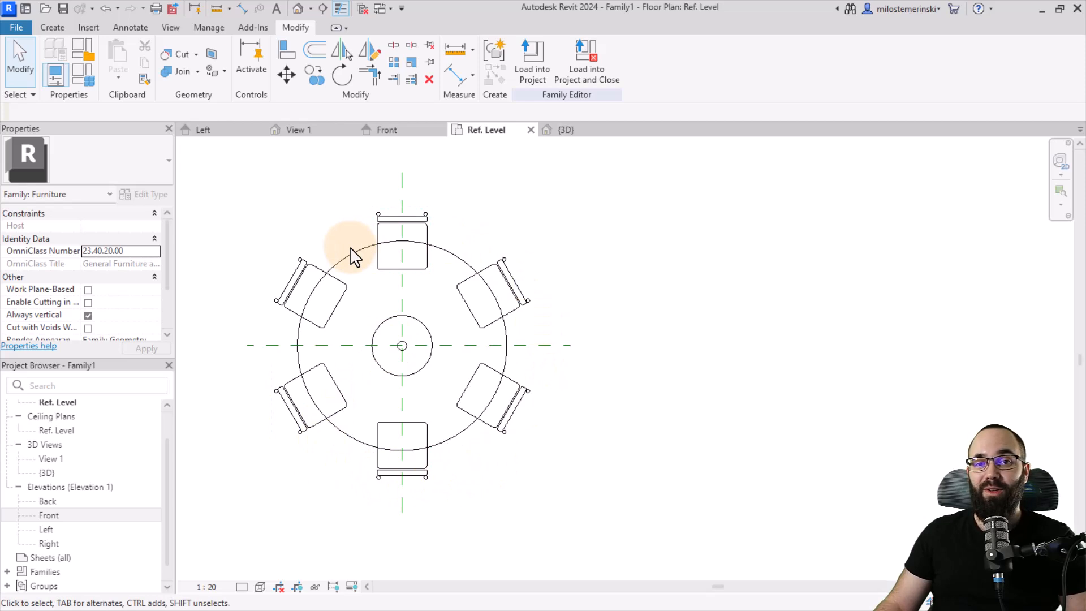
pyautogui.click(246, 272)
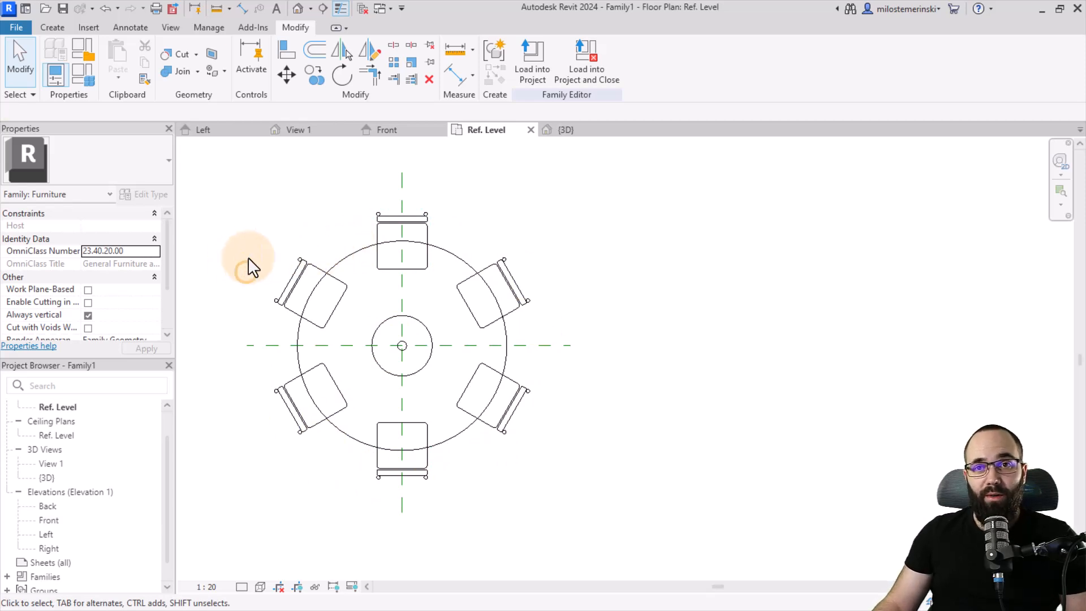
# - Add a new instance family parameter named "Chair Type" with the Common discipline in the Family Types dialog
pyautogui.click(83, 79)
pyautogui.moveTo(239, 136); pyautogui.dragTo(239, 62)
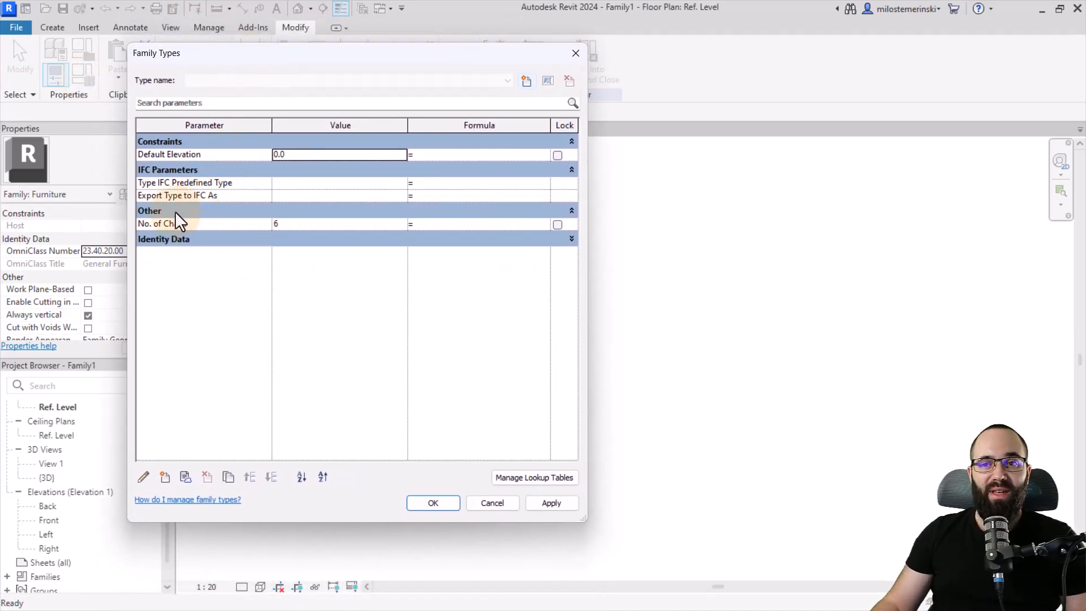
pyautogui.click(169, 480)
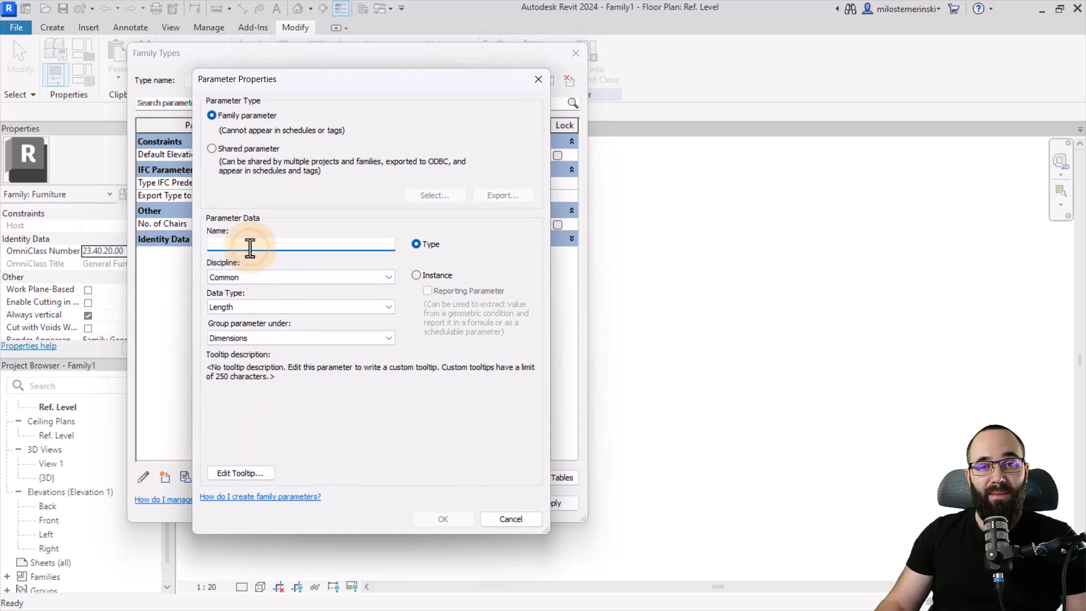
pyautogui.write('Chair Type')
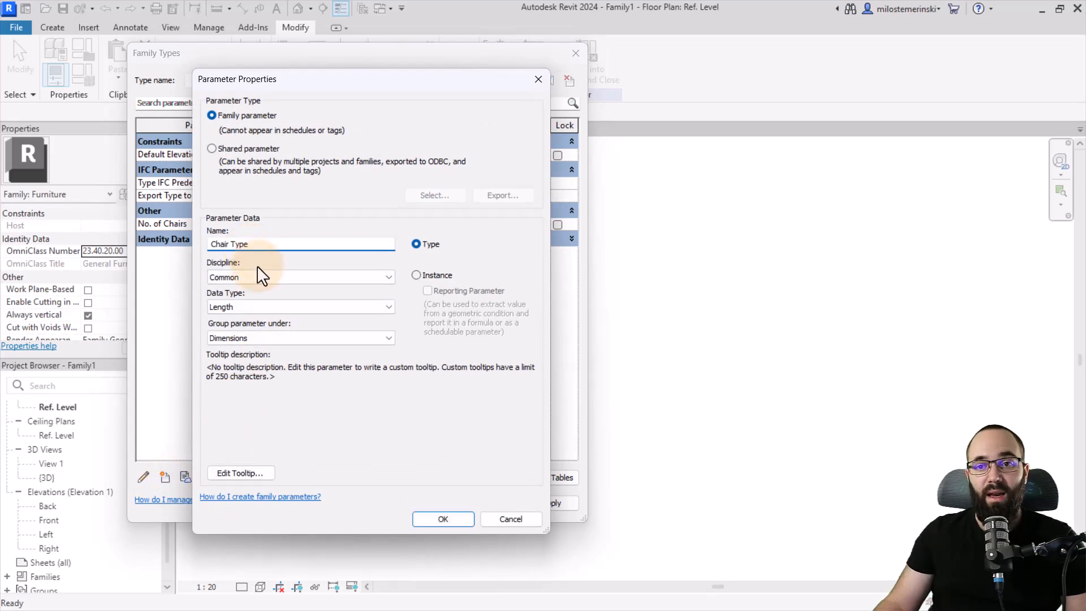
pyautogui.click(256, 276)
pyautogui.click(256, 277)
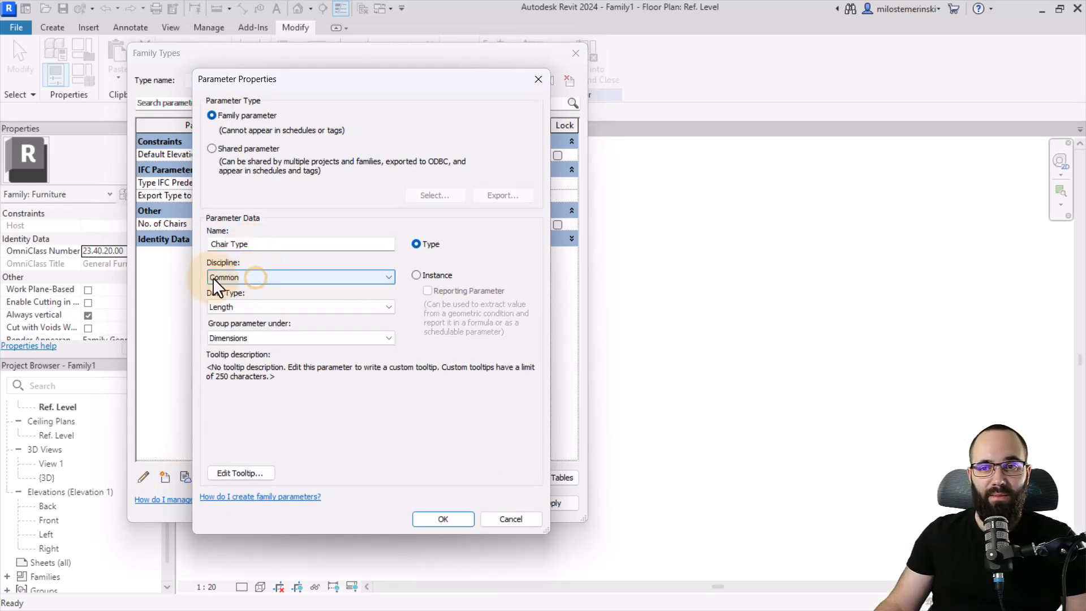
pyautogui.click(437, 276)
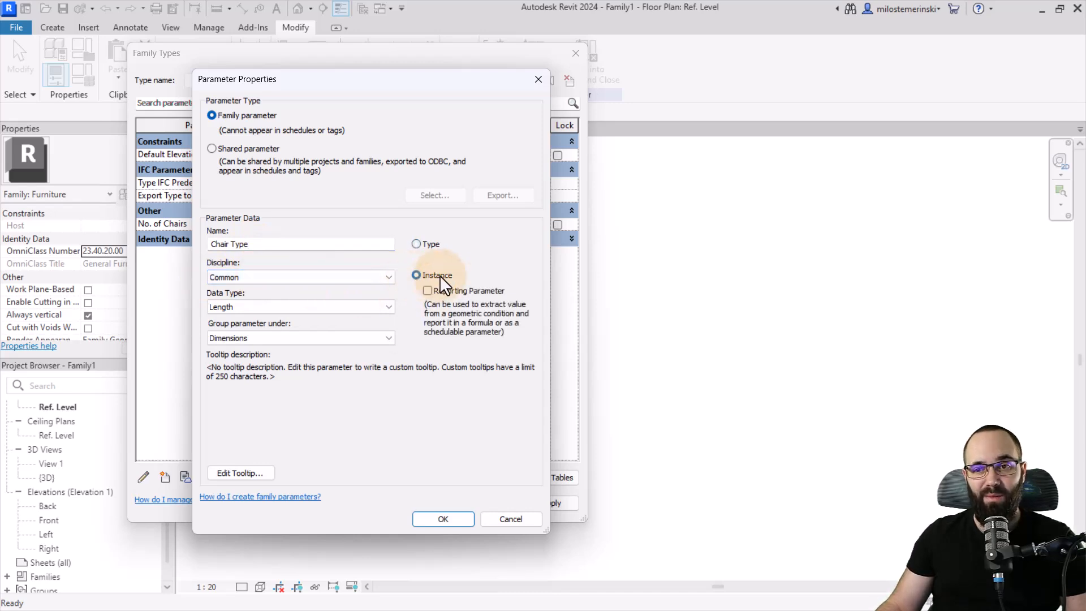
# - Set the Chair Type parameter's data type to Family Type with the Furniture category
pyautogui.click(242, 308)
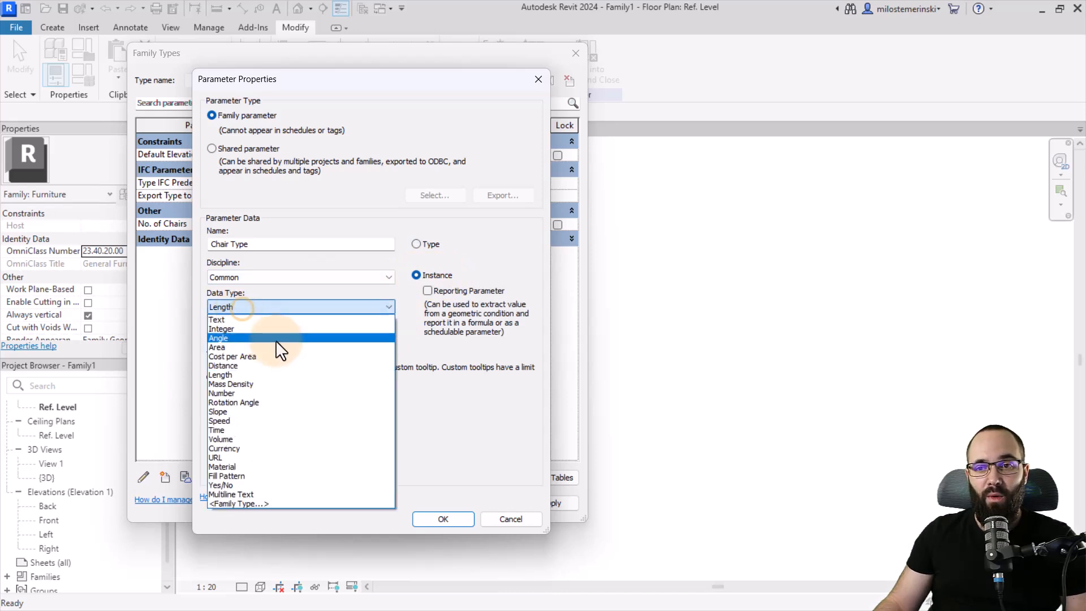
pyautogui.click(219, 504)
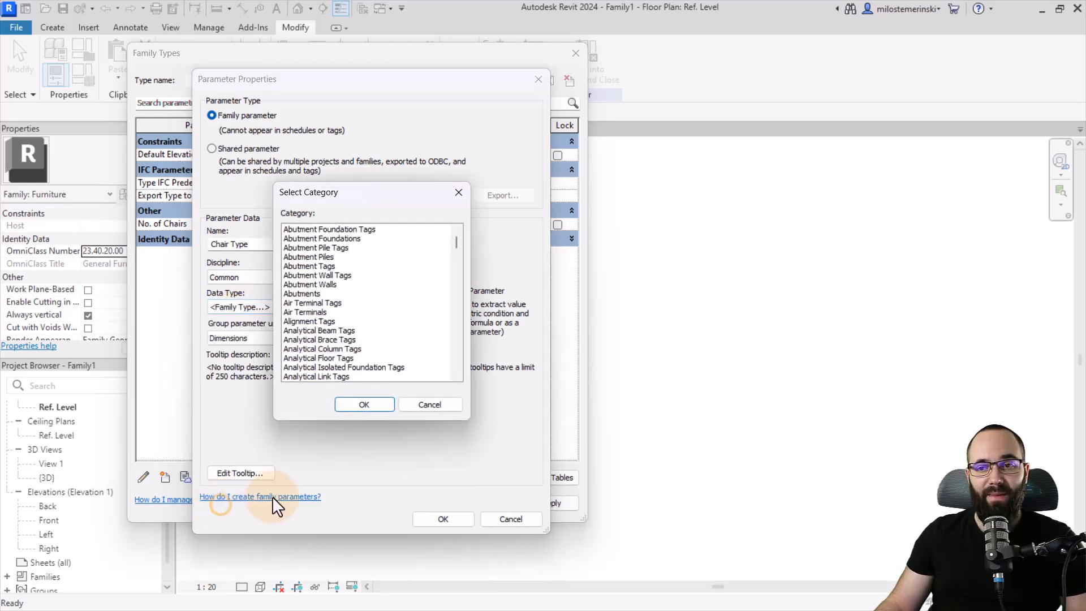
pyautogui.scroll(-2, 325, 304)
pyautogui.click(320, 309)
pyautogui.press('f')
pyautogui.scroll(-2, 365, 326)
pyautogui.scroll(-1, 362, 332)
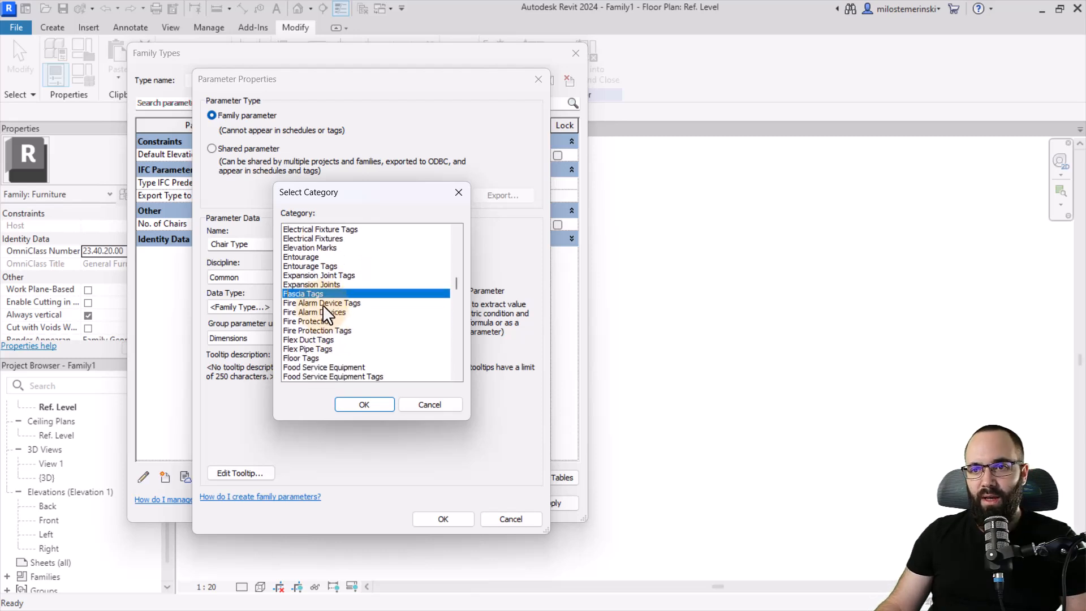
pyautogui.scroll(-2, 324, 304)
pyautogui.doubleClick(304, 340)
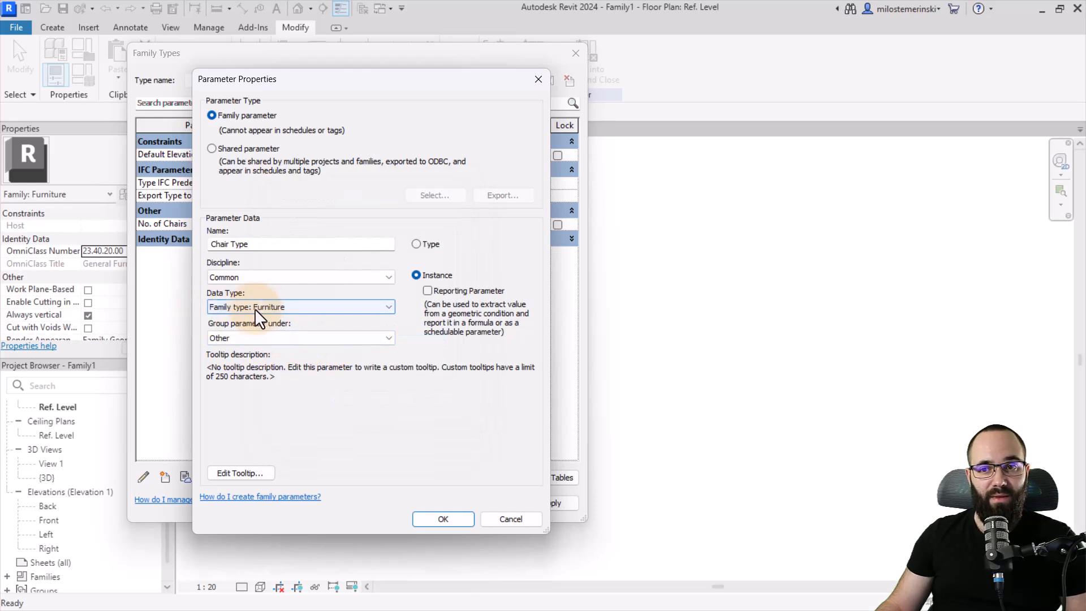
# - Group the Chair Type parameter under Visibility, then confirm the parameter and the family types
pyautogui.click(263, 335)
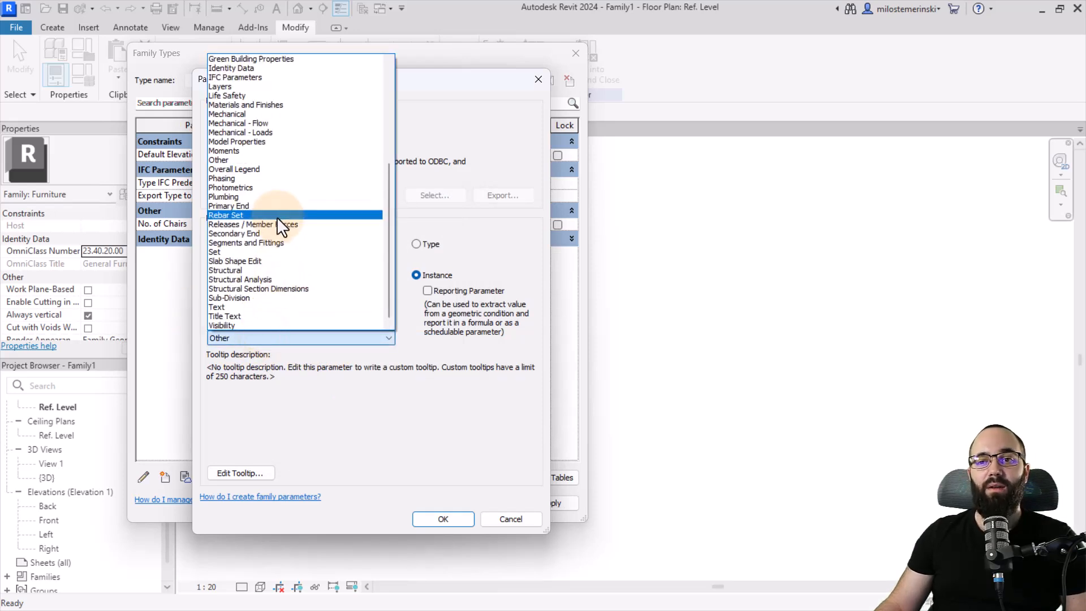
pyautogui.click(224, 324)
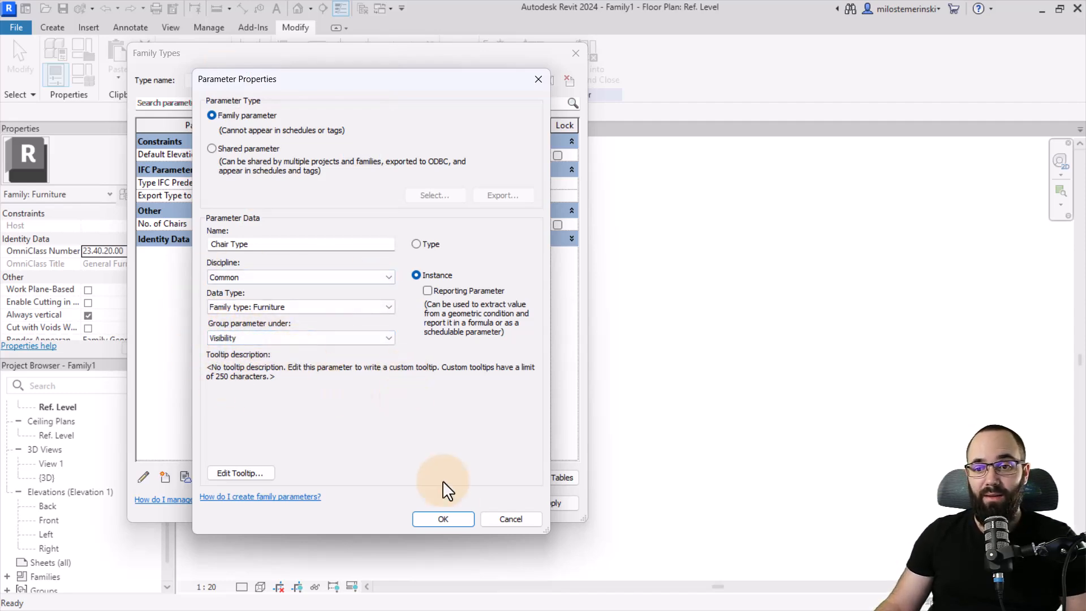
pyautogui.click(442, 518)
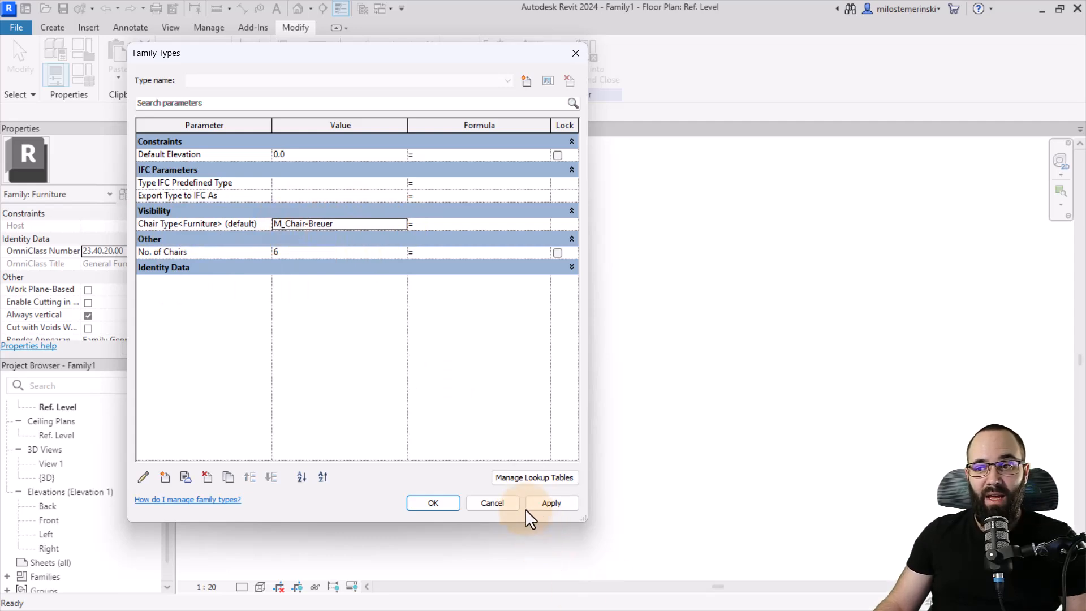
pyautogui.click(433, 503)
# - Edit the upper-left chair's array group, label its nested chair with the Chair Type parameter, and finish the group
pyautogui.click(314, 297)
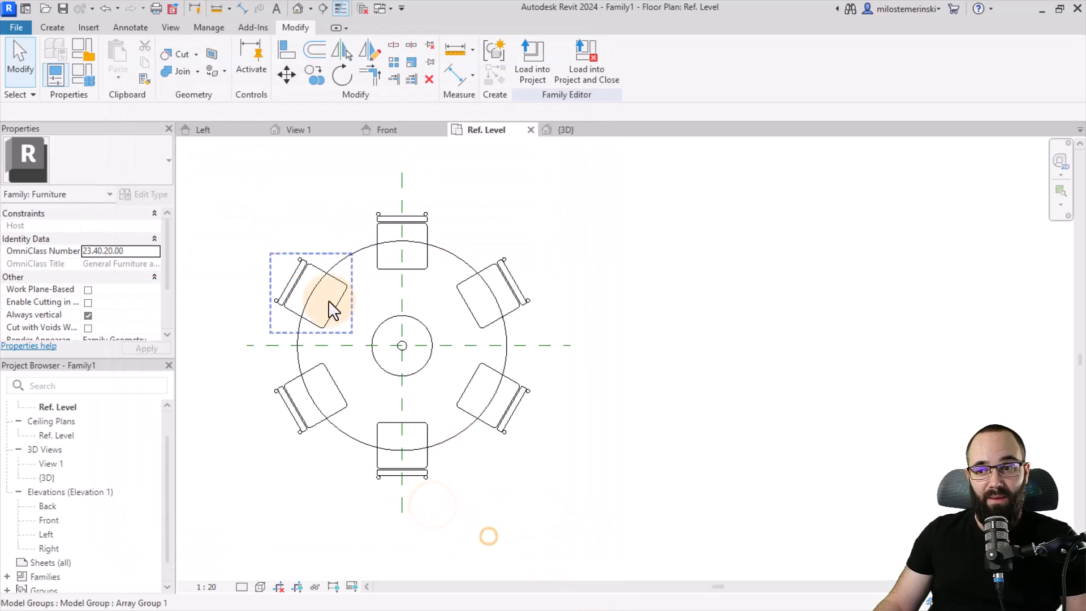
pyautogui.click(299, 277)
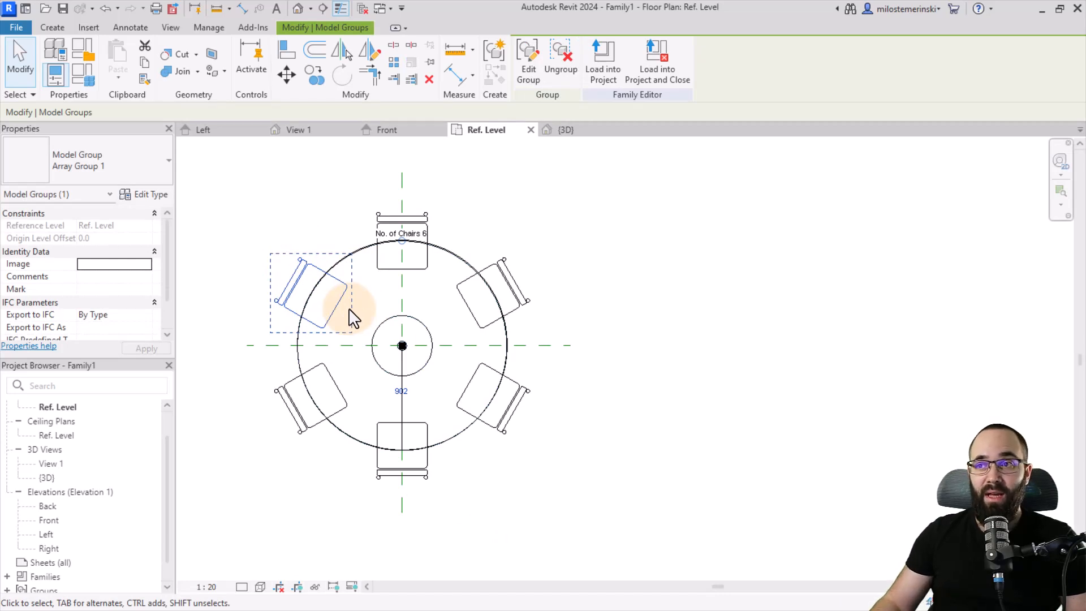
pyautogui.click(536, 81)
pyautogui.click(312, 268)
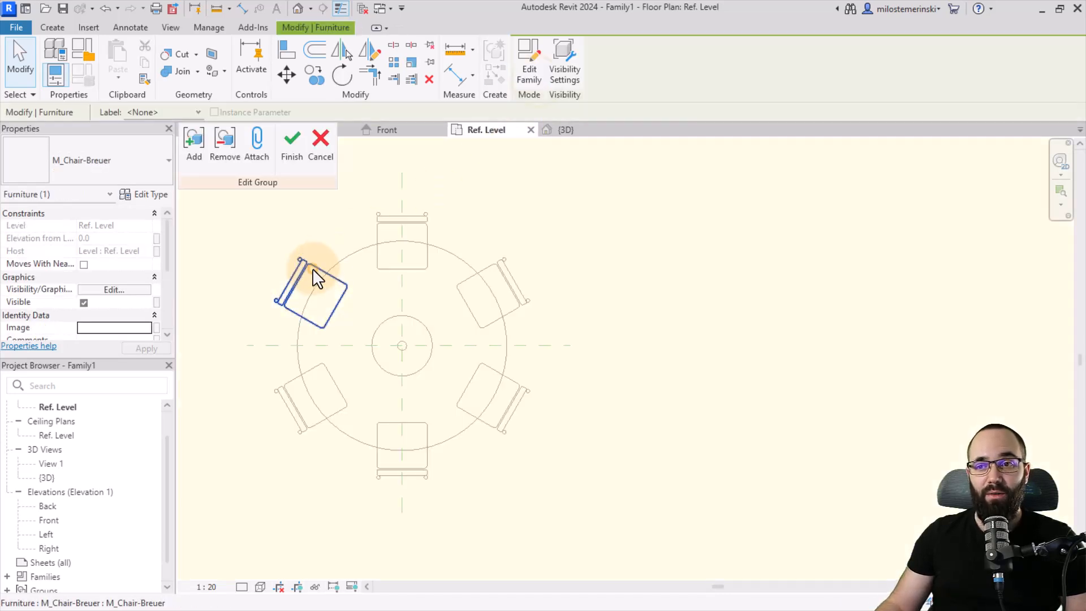
pyautogui.click(169, 110)
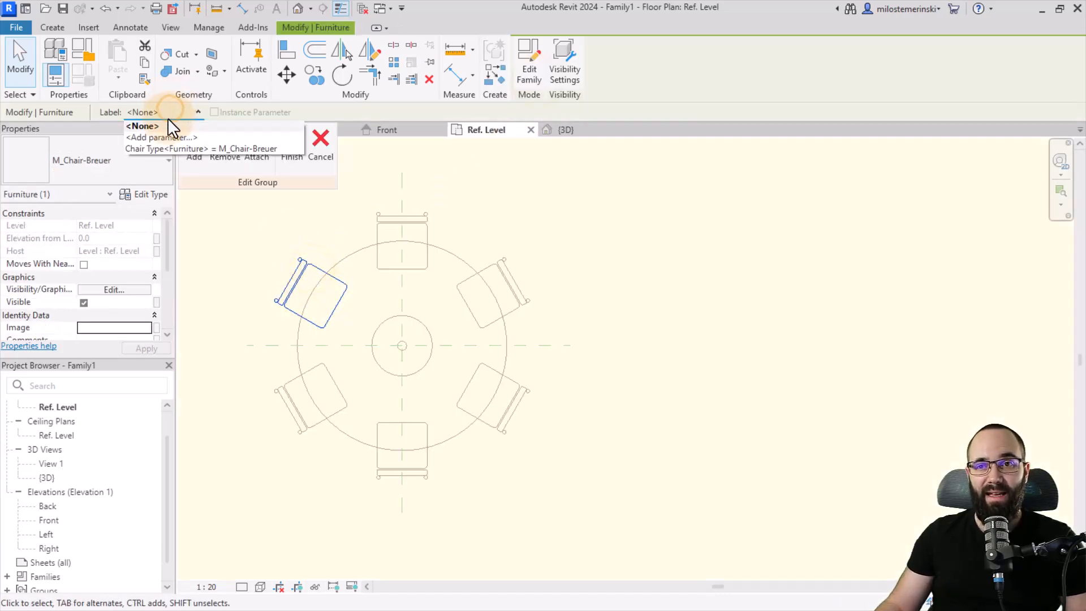
pyautogui.click(144, 147)
pyautogui.click(294, 165)
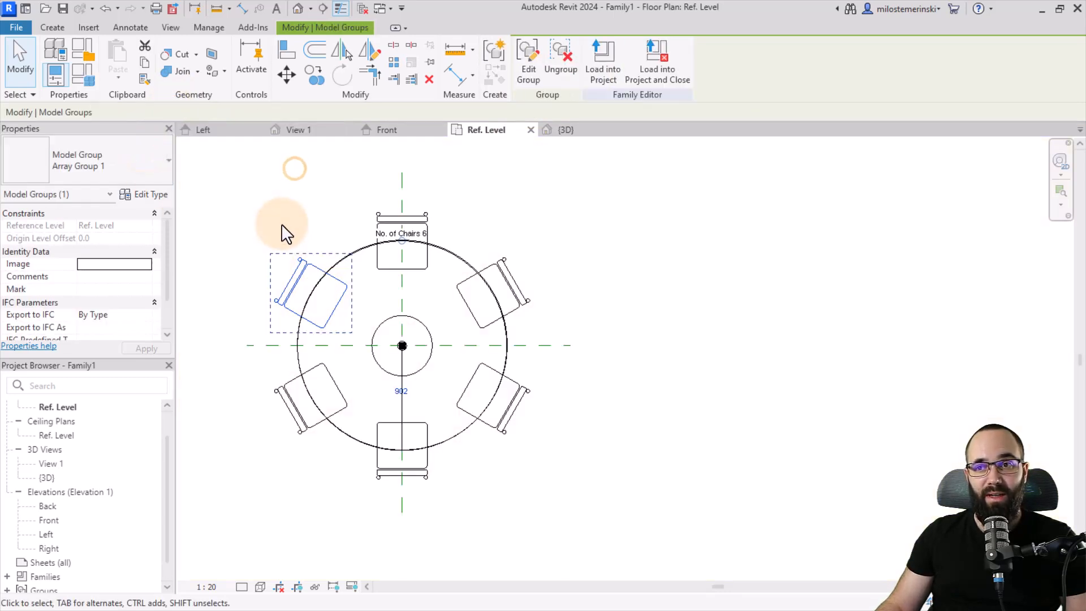
pyautogui.click(263, 219)
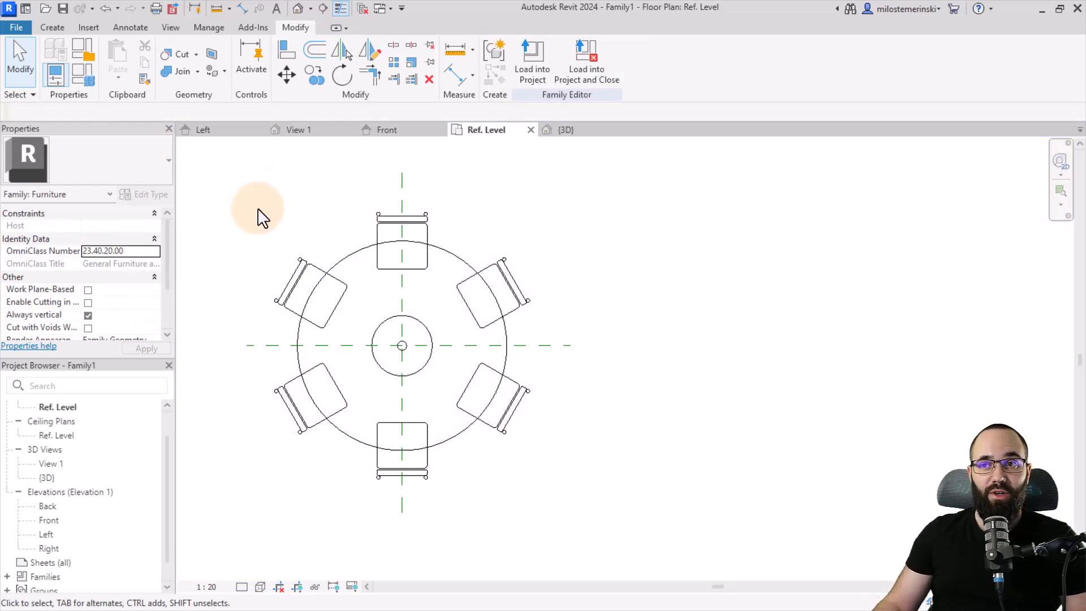
# - Load the Eames LCW Plywood Lounge Chair, Merano Chair and Reece Chair families from the Desktop
pyautogui.click(88, 29)
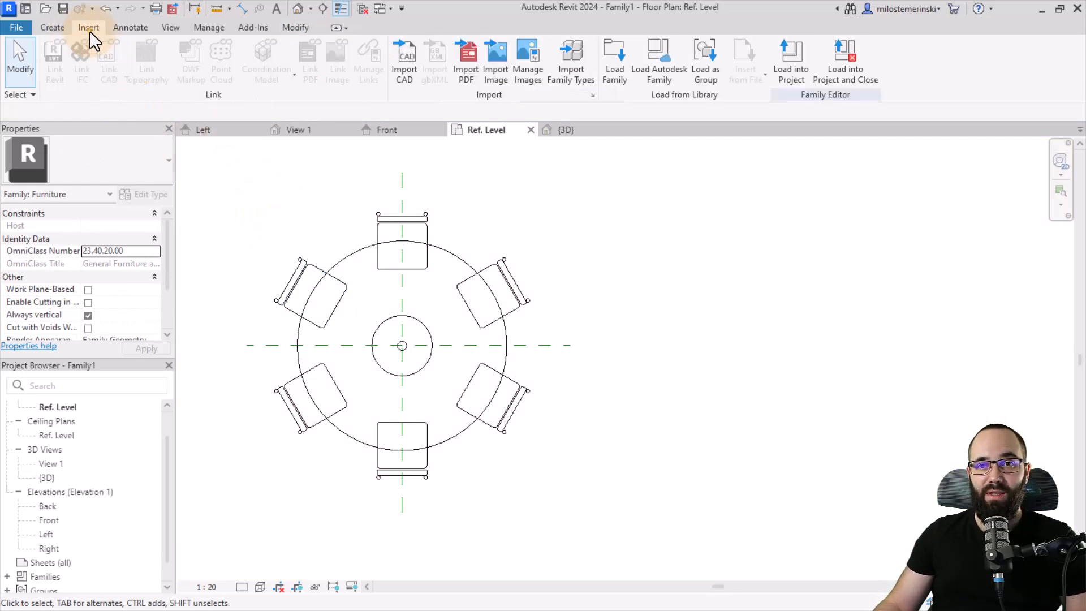
pyautogui.click(626, 84)
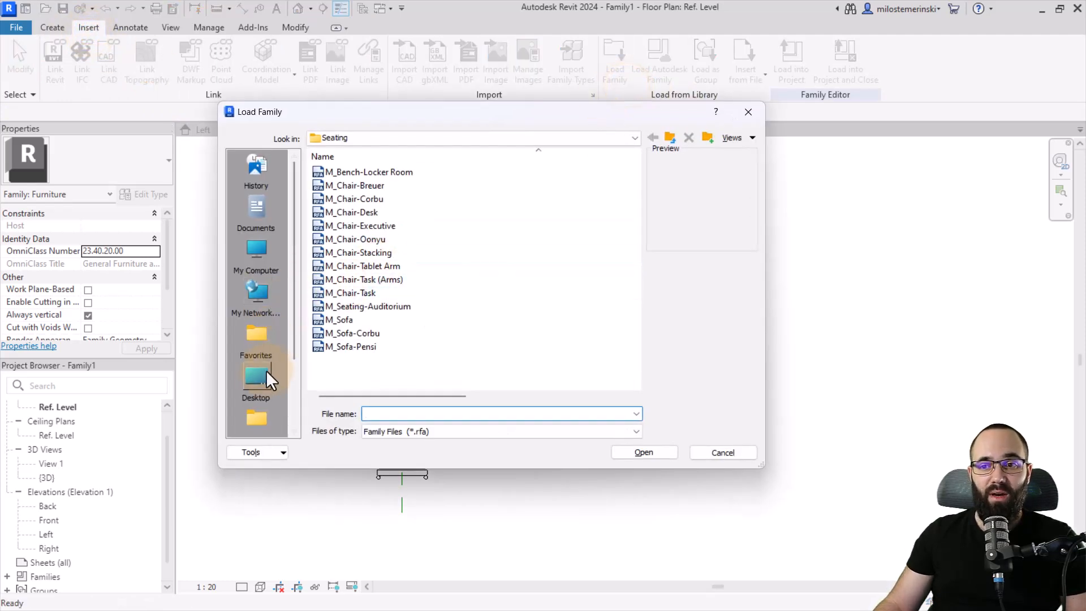
pyautogui.click(265, 375)
pyautogui.scroll(-1, 368, 339)
pyautogui.moveTo(346, 381); pyautogui.dragTo(315, 352)
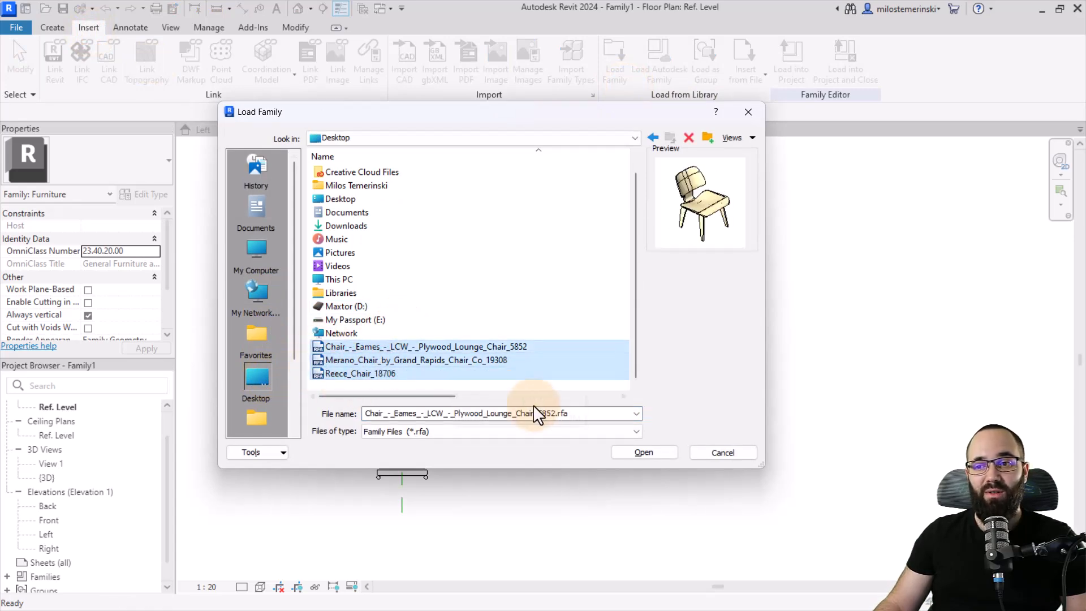
pyautogui.click(628, 452)
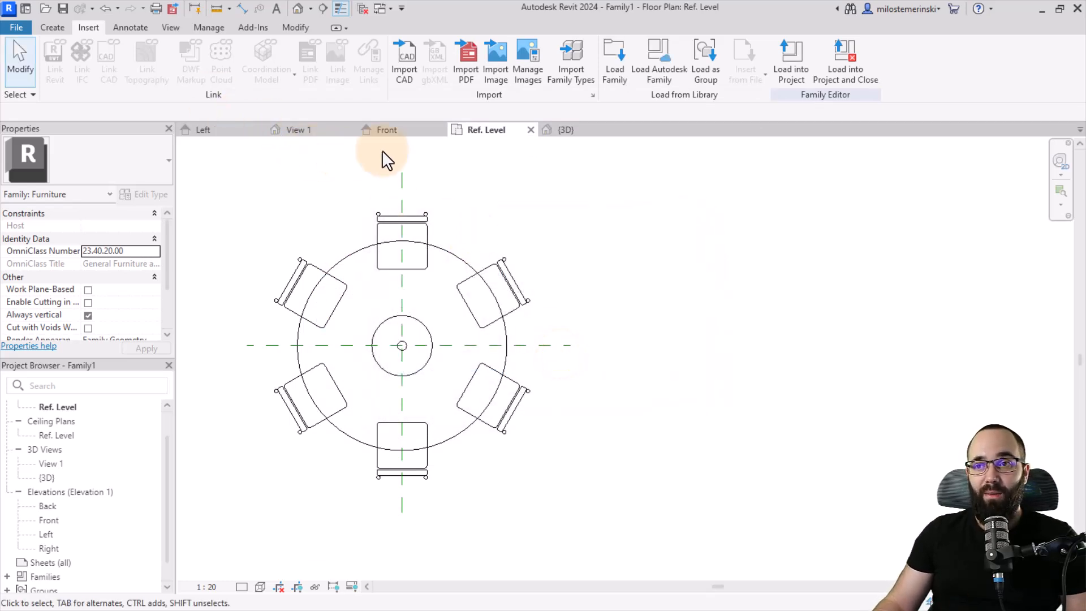
# - In the 3D view, set the Chair Type family parameter to the Eames LCW Plywood Lounge Chair and apply it
pyautogui.click(568, 131)
pyautogui.moveTo(402, 315); pyautogui.dragTo(686, 310, button='middle')
pyautogui.click(52, 27)
pyautogui.click(81, 76)
pyautogui.moveTo(570, 501); pyautogui.dragTo(516, 496)
pyautogui.moveTo(296, 57); pyautogui.dragTo(229, 72)
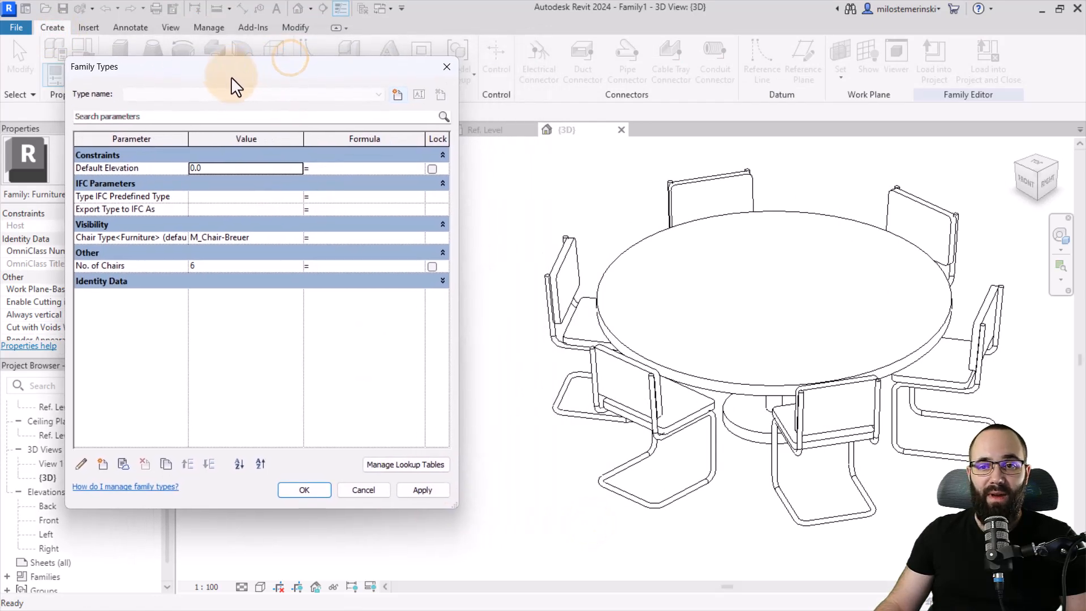
pyautogui.click(266, 237)
pyautogui.click(294, 236)
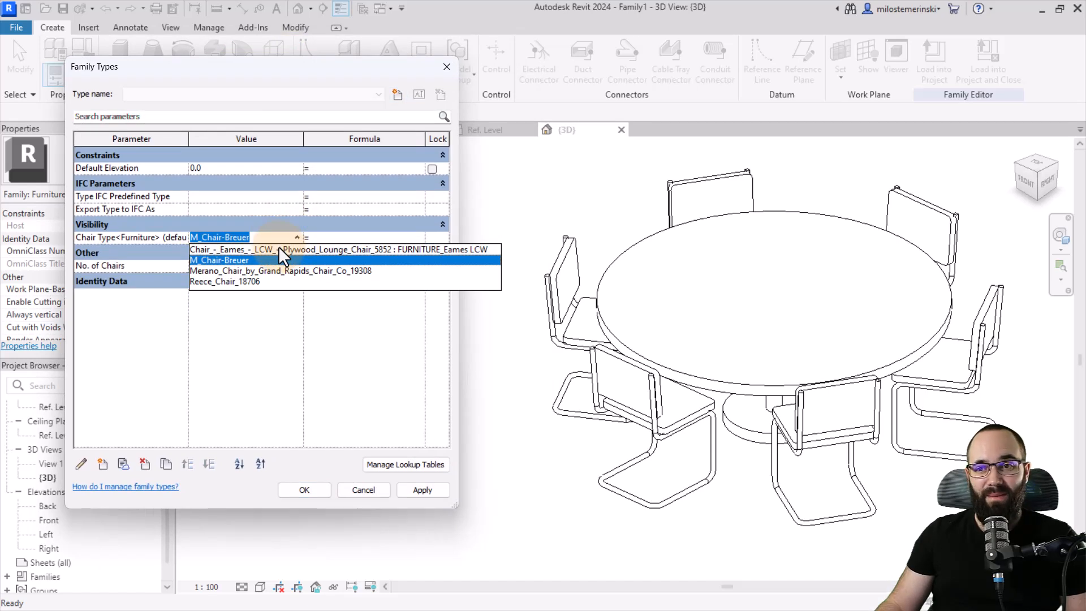
pyautogui.click(278, 249)
pyautogui.click(416, 490)
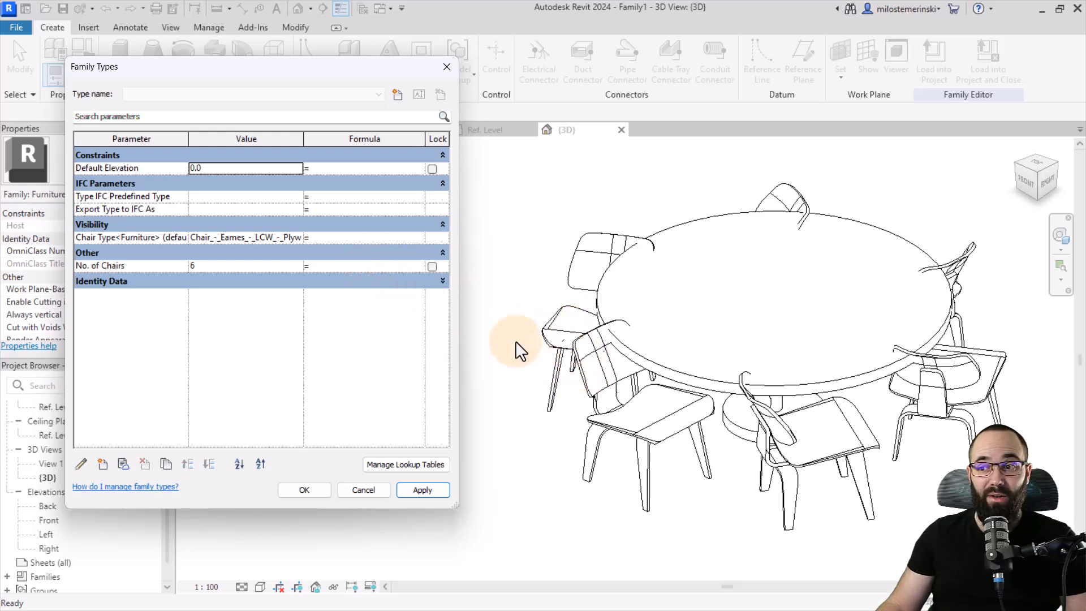
# - Set Chair Type to Merano_Chair_by_Grand_Rapids_Chair_Co_19308 and apply it
pyautogui.click(298, 239)
pyautogui.click(288, 261)
pyautogui.click(296, 239)
pyautogui.click(273, 270)
pyautogui.click(416, 487)
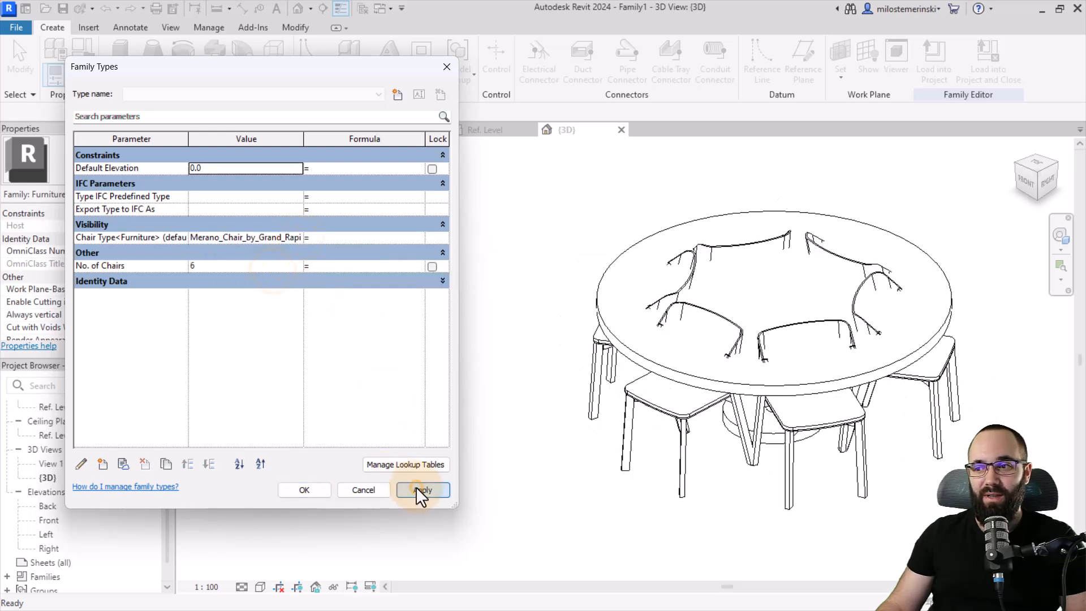
# - Set Chair Type to Reece_Chair_18706, apply it, and close the family types
pyautogui.click(300, 238)
pyautogui.click(258, 280)
pyautogui.click(423, 489)
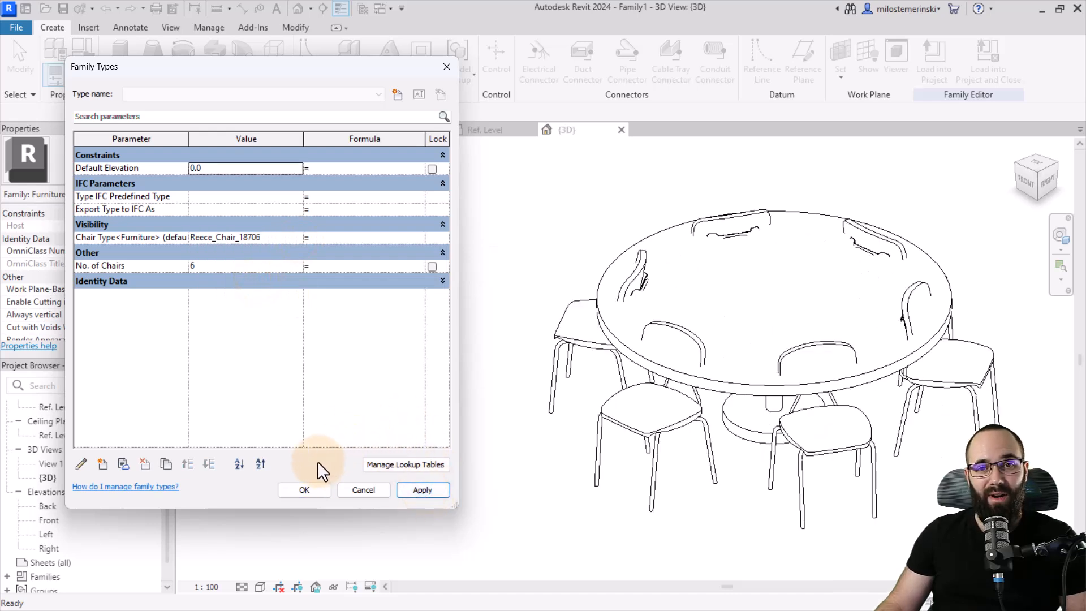
pyautogui.click(362, 489)
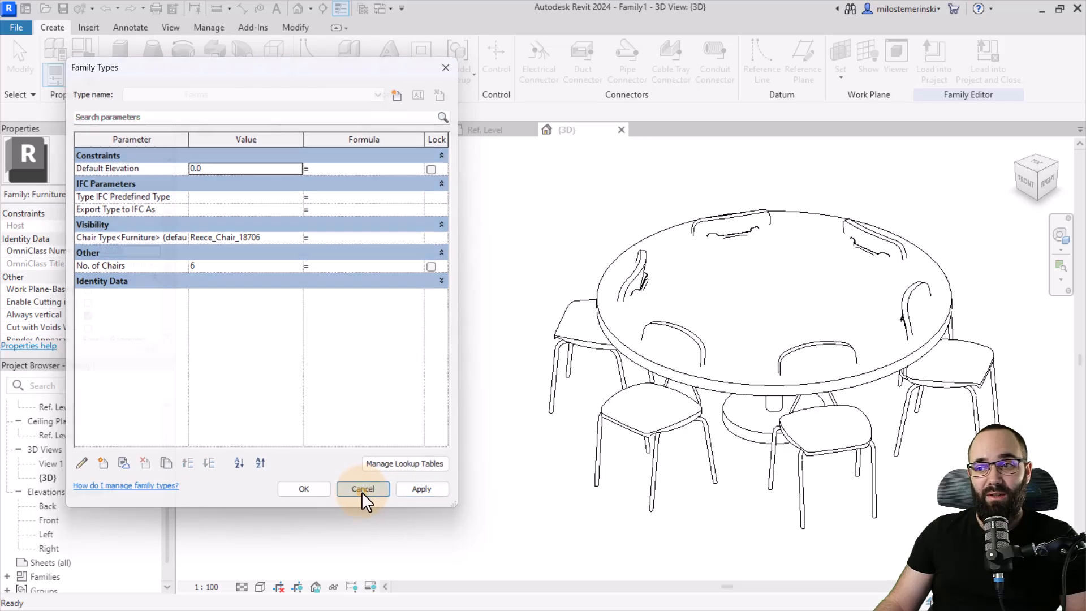
# - Edit the array group of a front chair and open its nested Reece chair family for editing
pyautogui.click(606, 433)
pyautogui.moveTo(597, 432); pyautogui.dragTo(449, 392, button='middle')
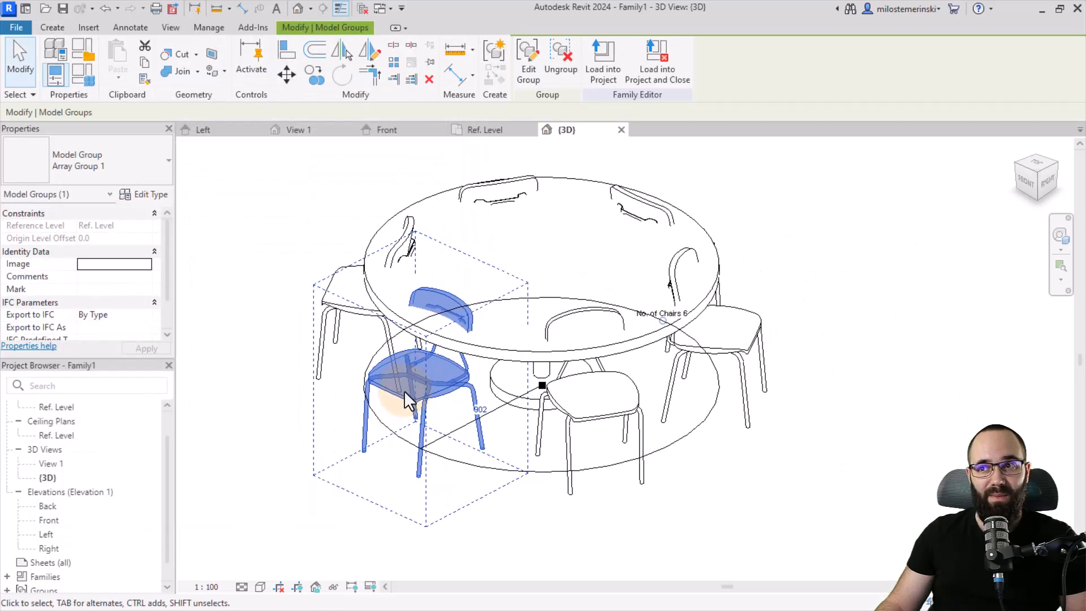
pyautogui.click(535, 73)
pyautogui.click(424, 405)
pyautogui.click(531, 83)
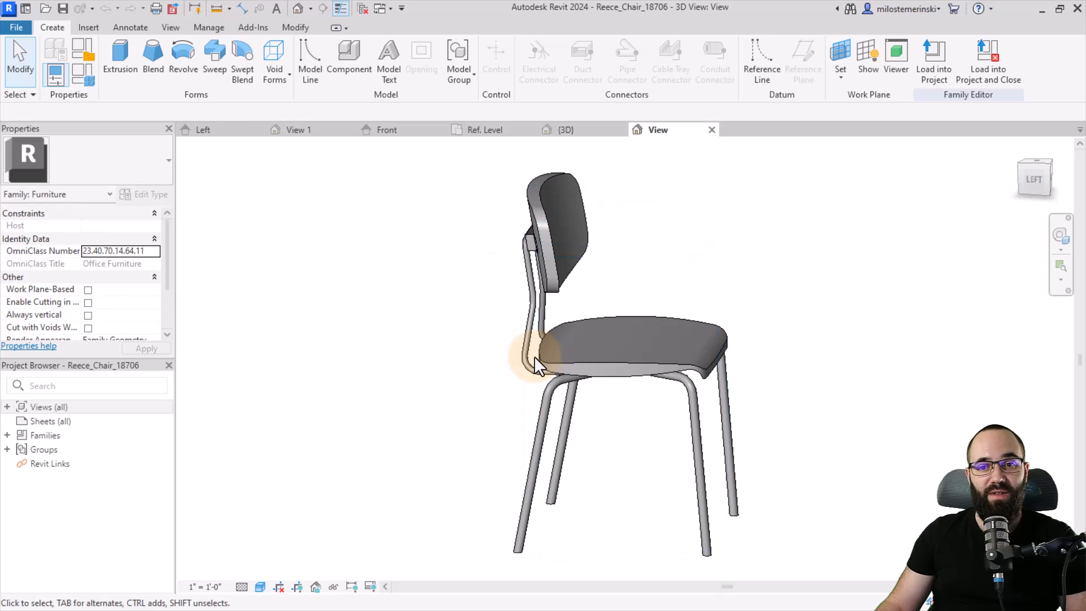
# - Open the Ref. Level floor plan of the Reece chair family
pyautogui.click(7, 407)
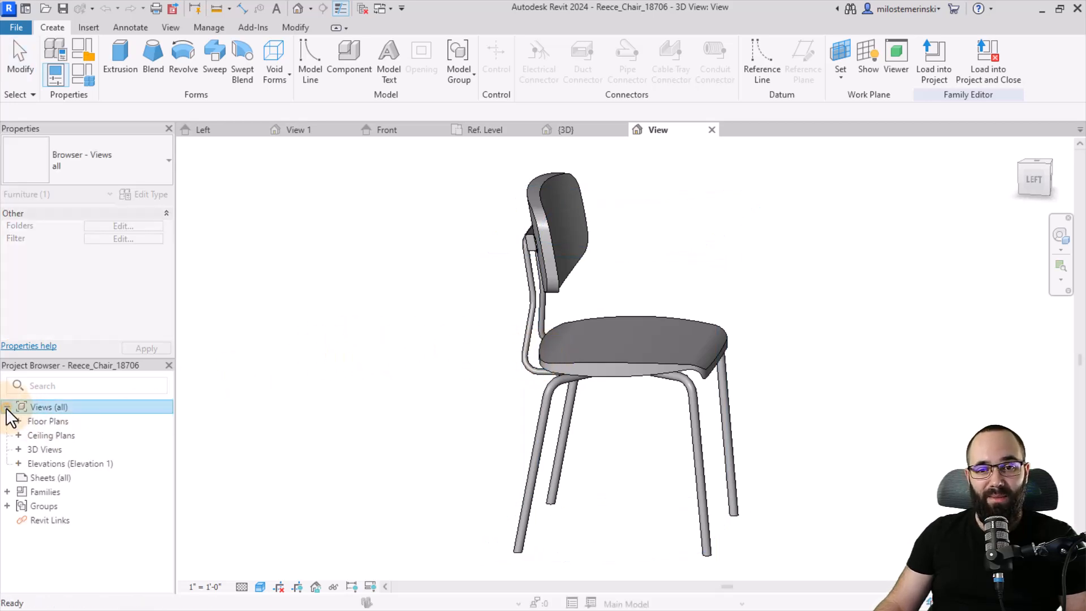
pyautogui.click(21, 422)
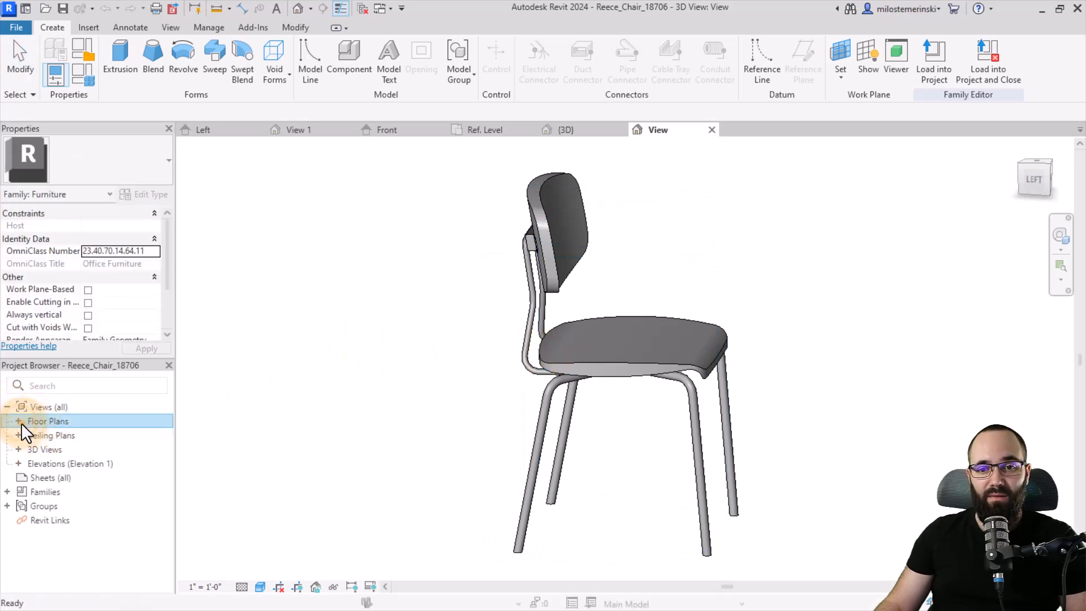
pyautogui.click(18, 422)
pyautogui.doubleClick(43, 436)
# - Rotate all the Reece chair geometry, without the two center reference planes, 180° about the intersection of those planes
pyautogui.moveTo(456, 227); pyautogui.dragTo(751, 500)
pyautogui.scroll(-1, 493, 397)
pyautogui.click(417, 198)
pyautogui.moveTo(407, 198); pyautogui.dragTo(775, 570)
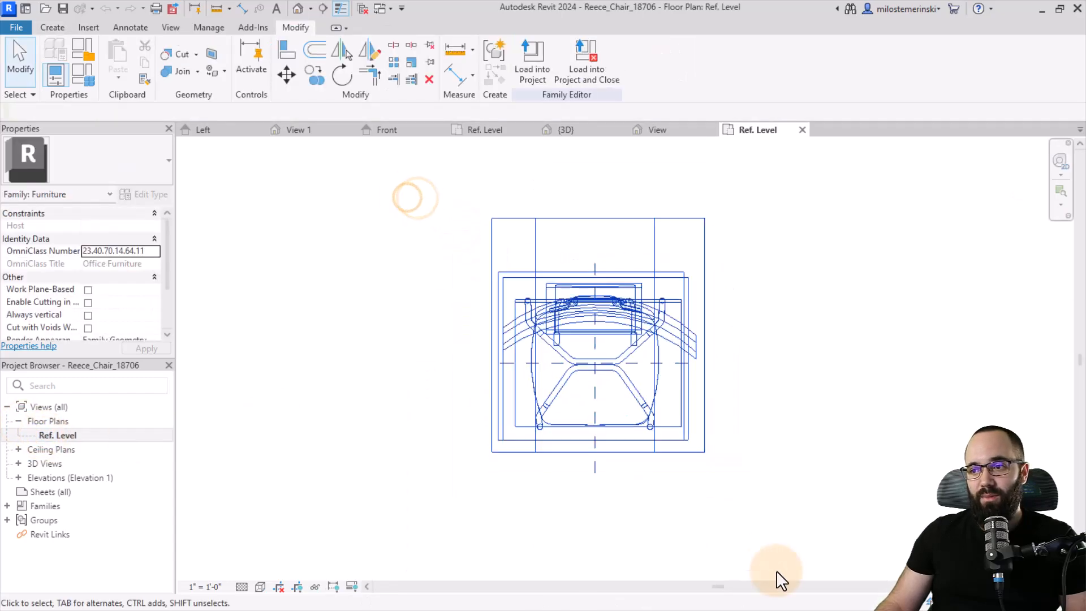
pyautogui.keyDown('shift'); pyautogui.click(596, 470); pyautogui.keyUp('shift')
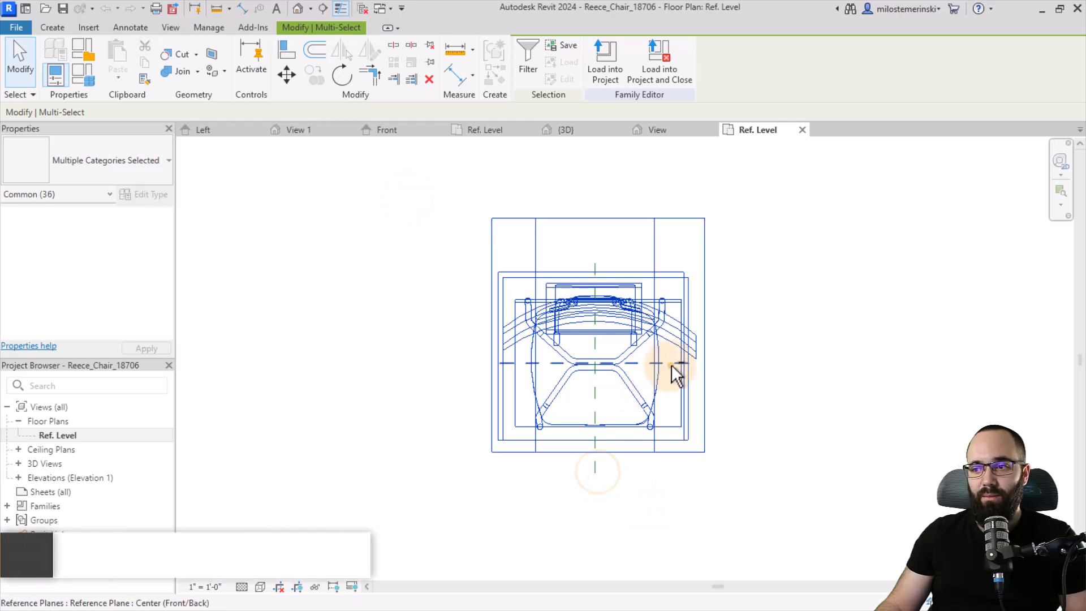
pyautogui.keyDown('shift'); pyautogui.click(670, 364); pyautogui.keyUp('shift')
pyautogui.click(342, 76)
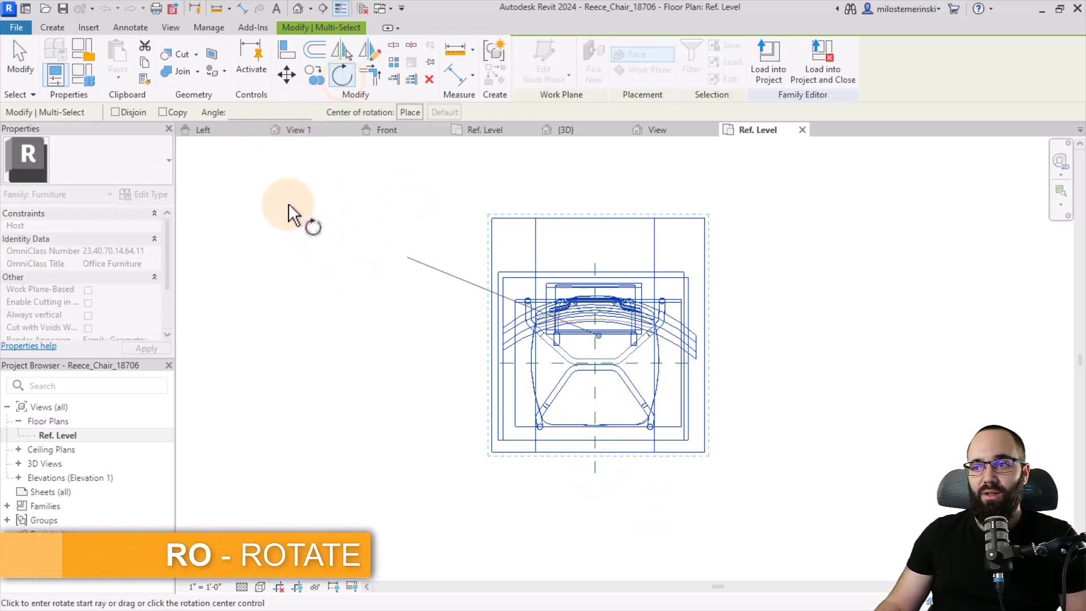
pyautogui.click(409, 112)
pyautogui.scroll(3, 599, 365)
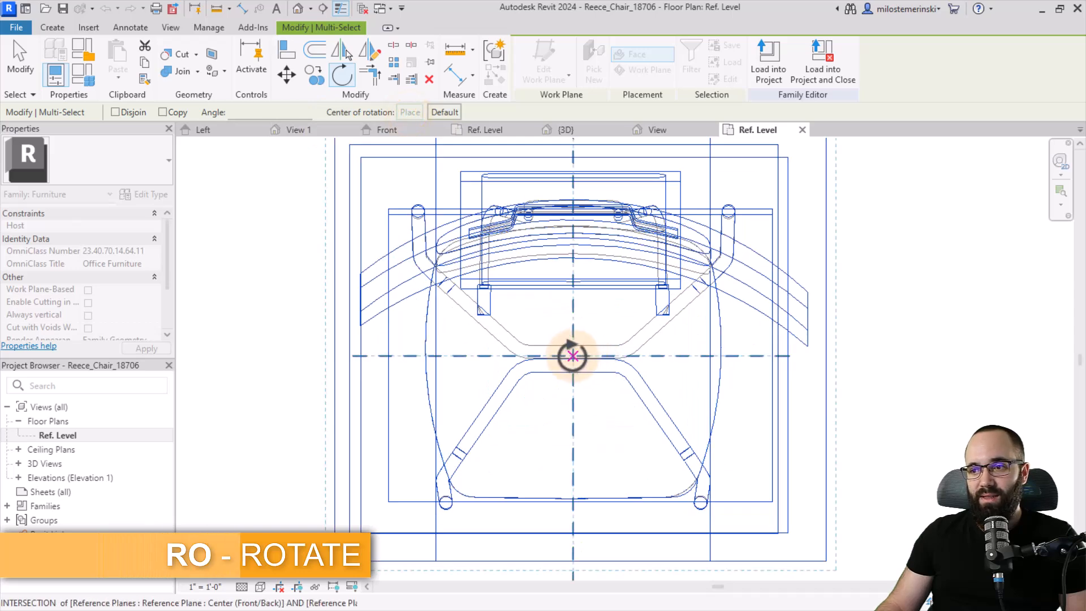
pyautogui.scroll(-3, 430, 403)
pyautogui.click(337, 380)
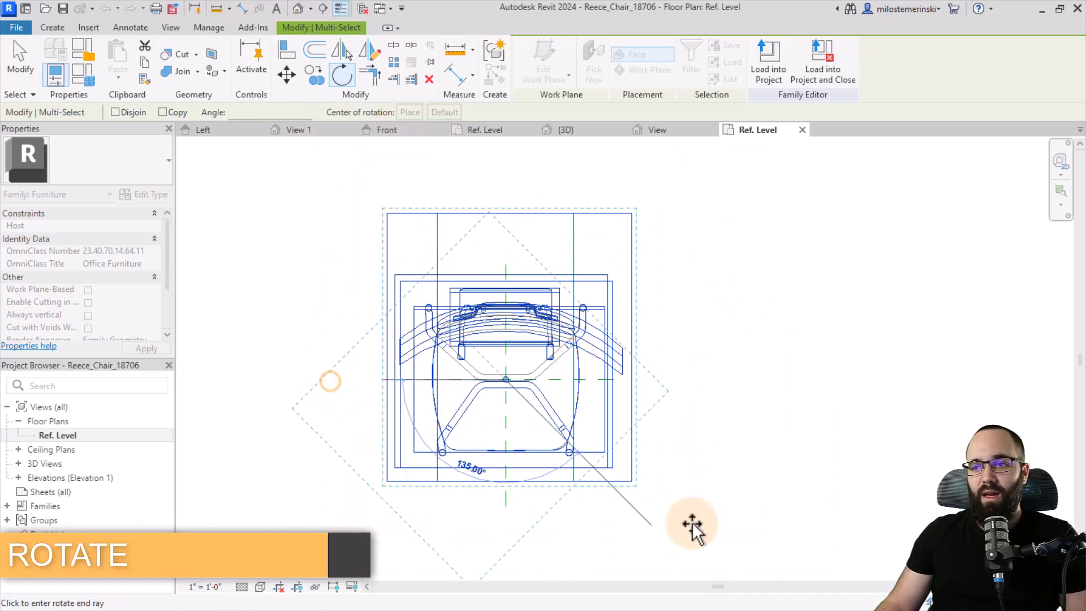
pyautogui.click(815, 373)
pyautogui.click(732, 403)
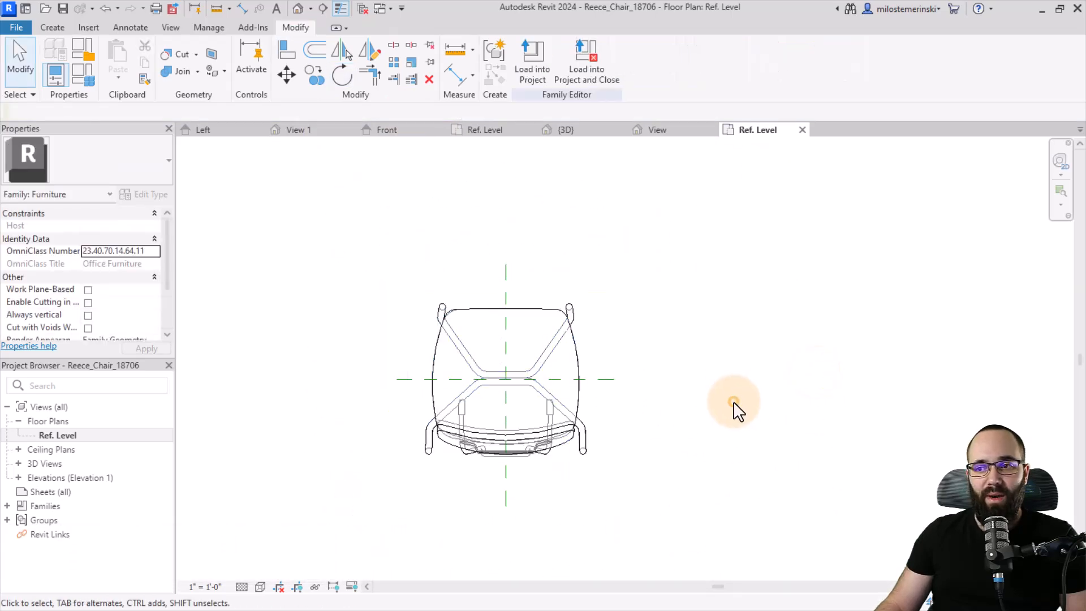
# - Save the Reece chair family and reload it into the table family over the existing version, finishing the group edit
pyautogui.click(62, 8)
pyautogui.click(524, 323)
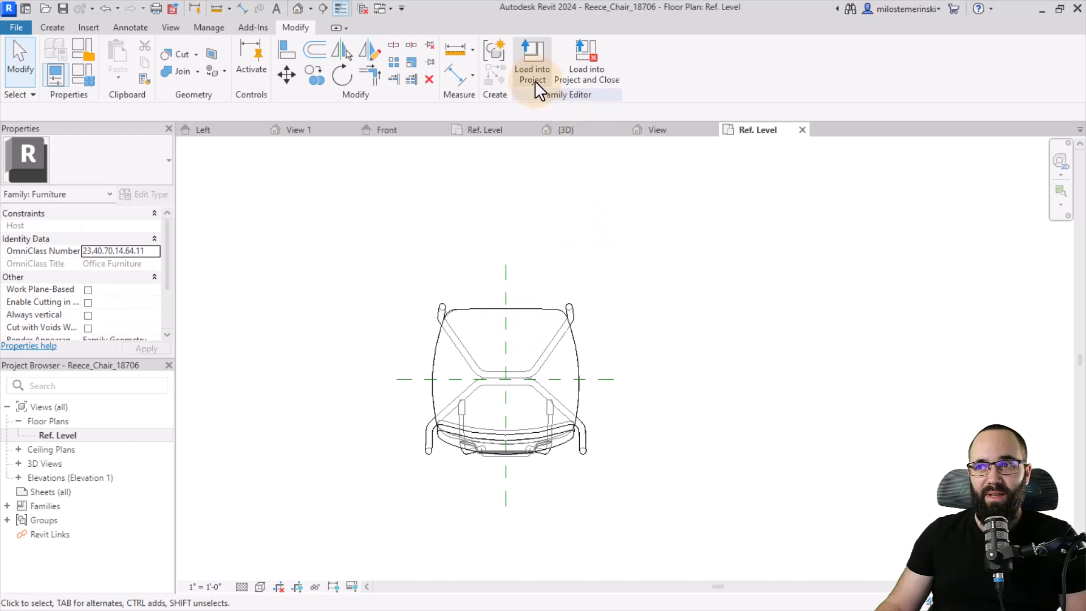
pyautogui.click(565, 81)
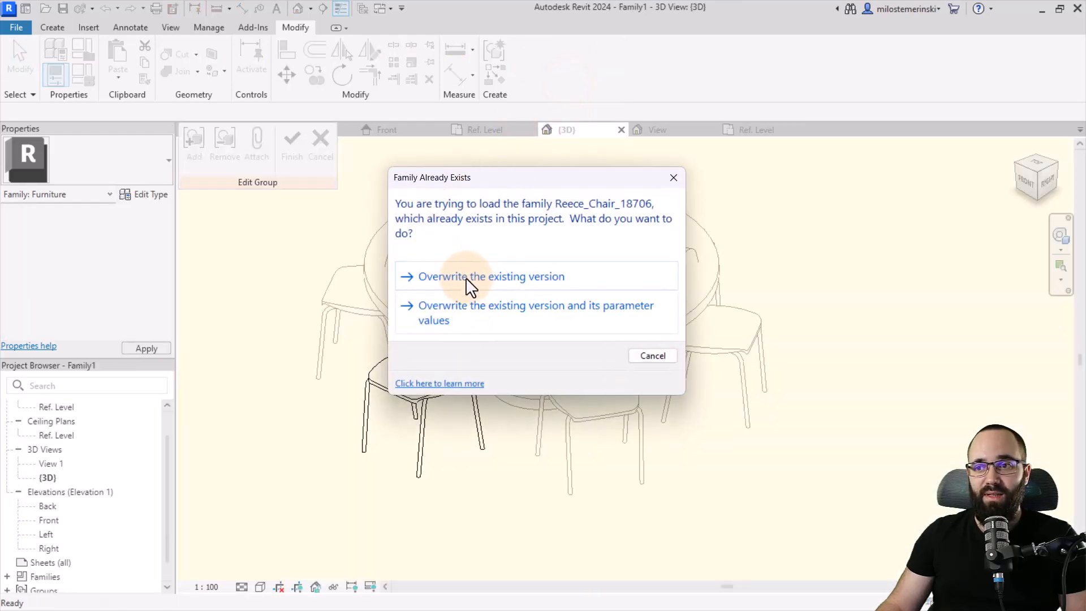
pyautogui.click(465, 276)
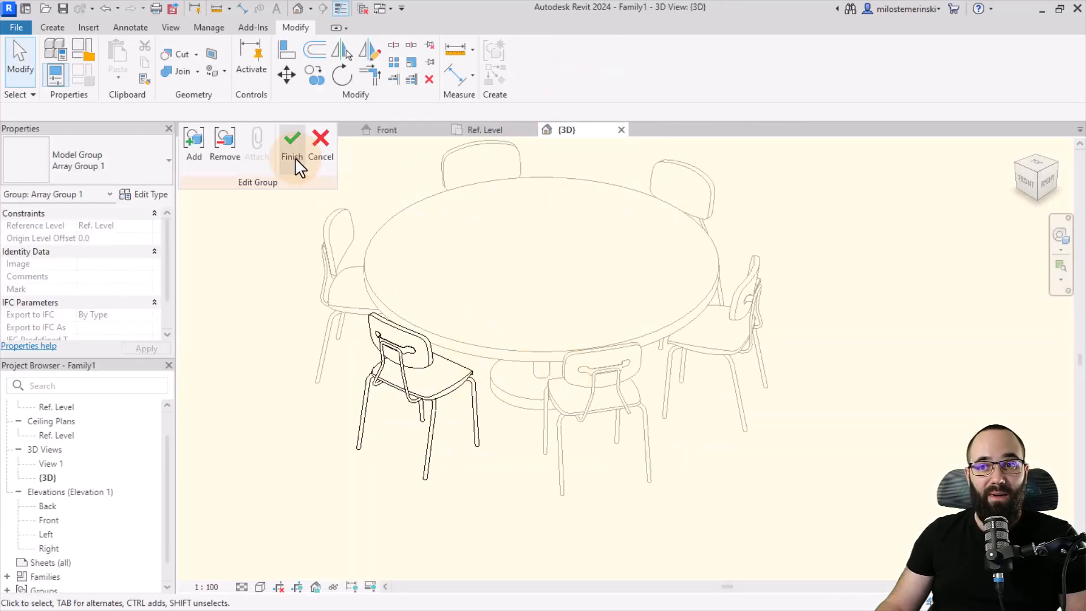
pyautogui.click(294, 157)
pyautogui.click(295, 390)
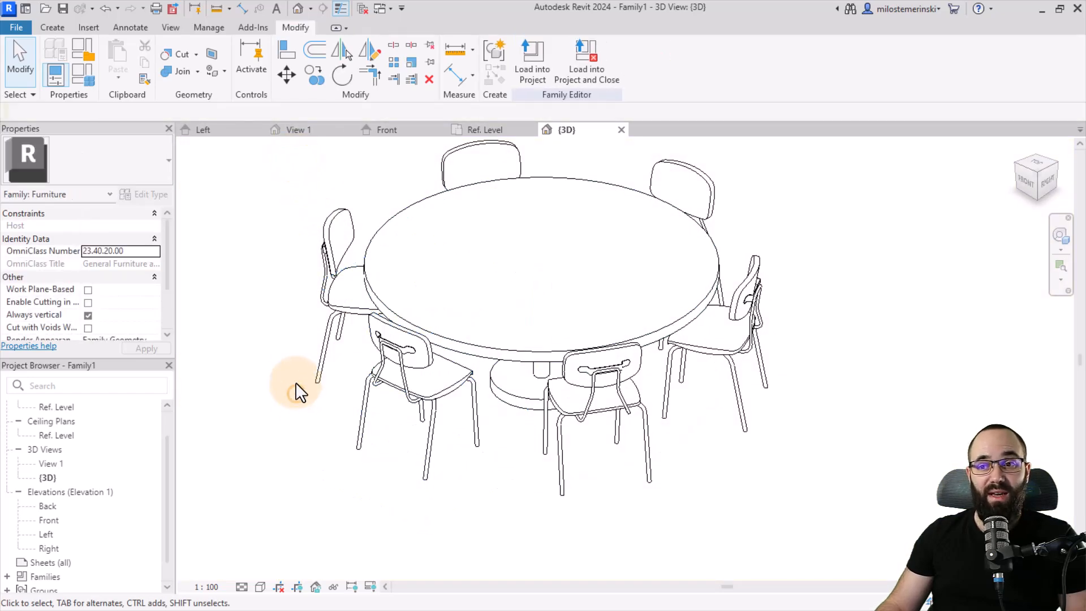
# - Open the table's family types and set Chair Type to Merano_Chair_by_Grand_Rapids_Chair_Co_19308, applying the change
pyautogui.click(81, 85)
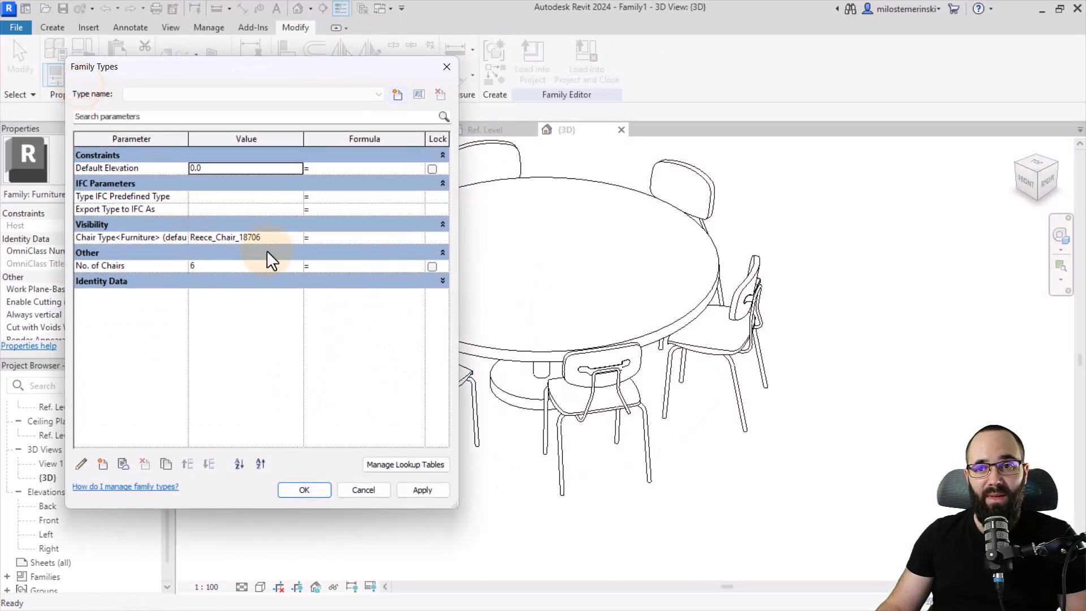
pyautogui.click(293, 240)
pyautogui.click(272, 270)
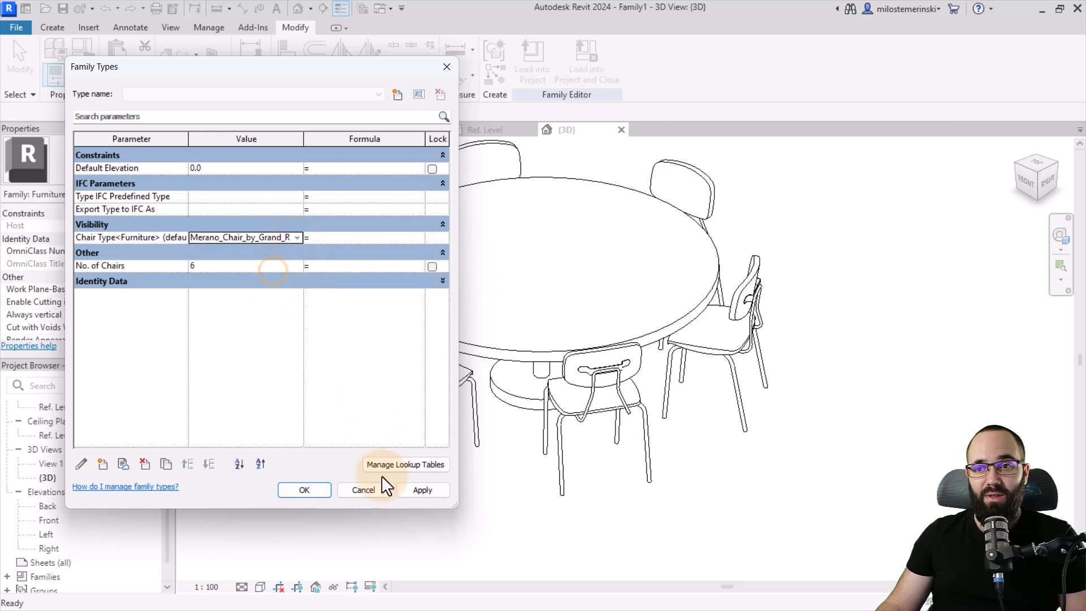
pyautogui.click(419, 491)
pyautogui.click(318, 491)
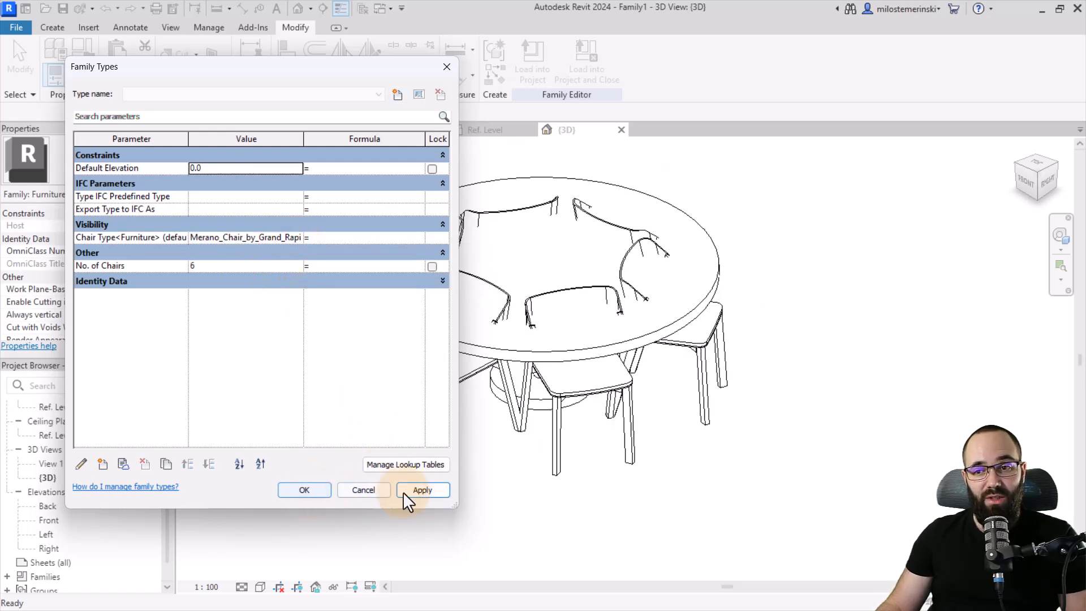
# - Set Chair Type to Chair_-_Eames_-_LCW_-_Plywood_Lounge_Chair_5852 : FURNITURE_Eames LCW, apply it, and close the family types
pyautogui.click(299, 235)
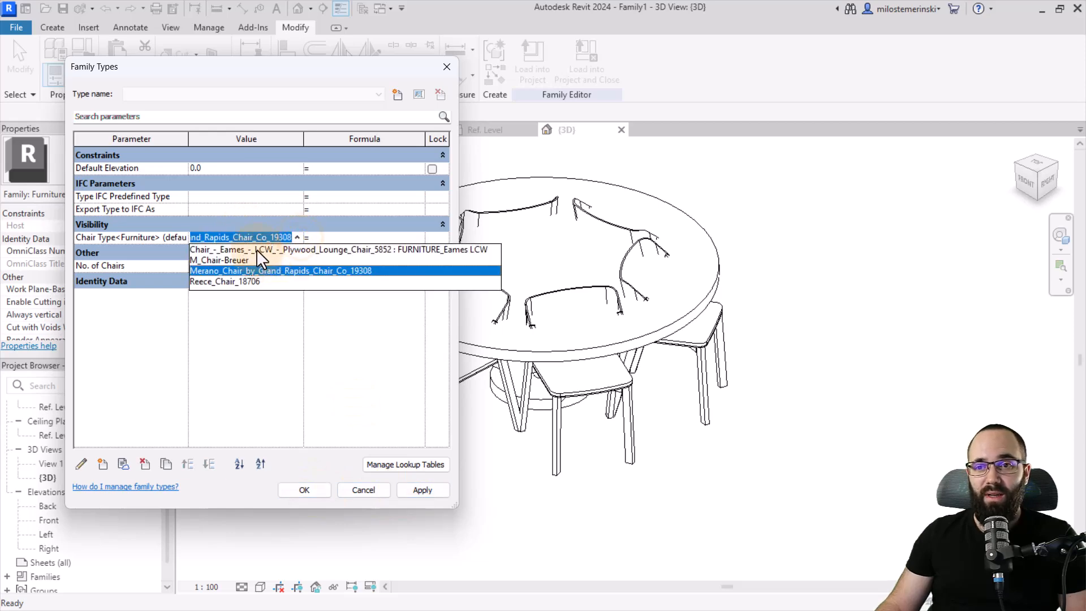
pyautogui.click(256, 250)
pyautogui.click(419, 487)
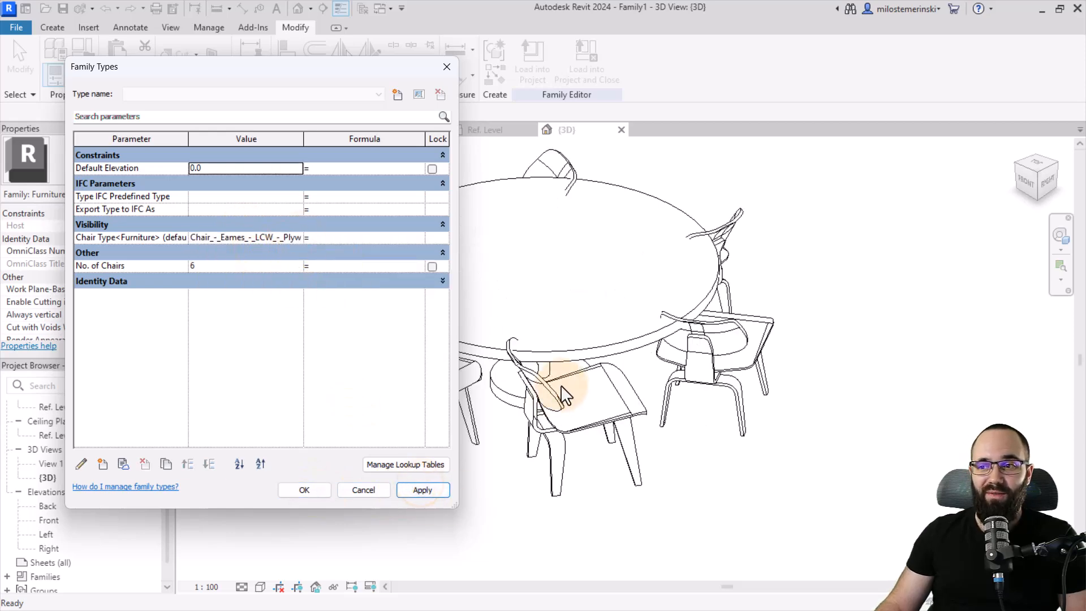
pyautogui.click(306, 490)
# - Open the nested Eames chair family from a front chair's array group and show its Ref. Level floor plan
pyautogui.click(417, 411)
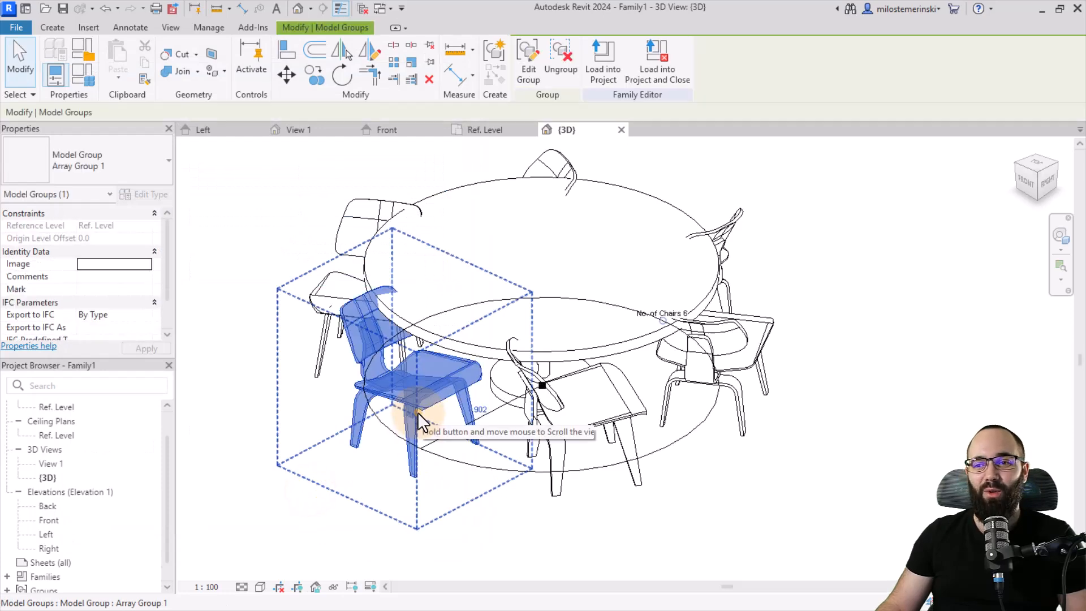
pyautogui.click(533, 73)
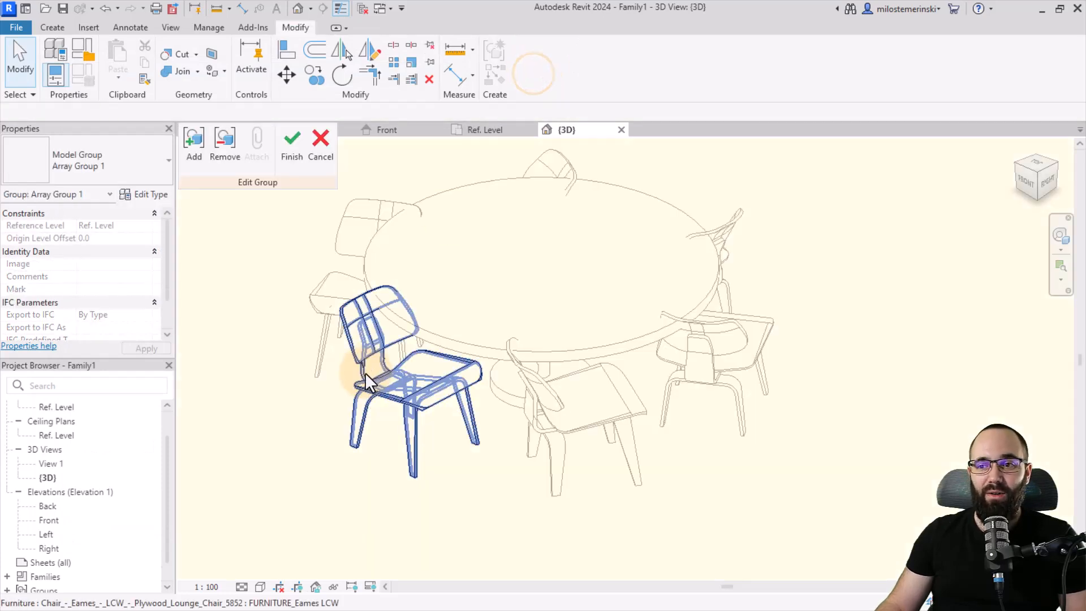
pyautogui.click(365, 372)
pyautogui.click(530, 82)
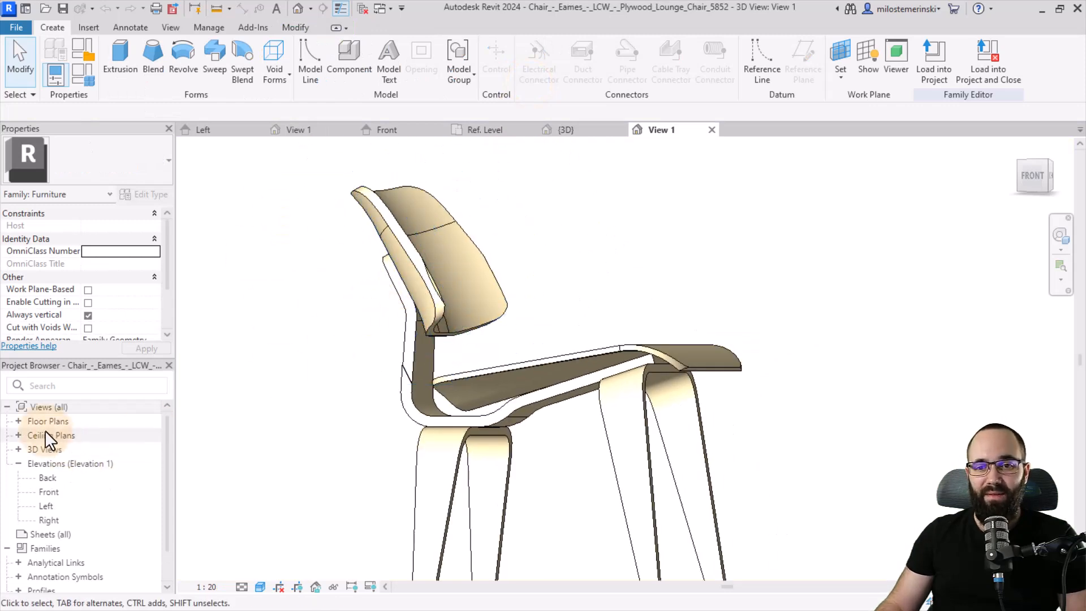
pyautogui.click(18, 421)
pyautogui.doubleClick(56, 435)
# - Rotate all the Eames chair geometry 90° counterclockwise about the intersection of the back-leg and horizontal center reference planes
pyautogui.moveTo(517, 314); pyautogui.dragTo(296, 308, button='middle')
pyautogui.scroll(2, 385, 312)
pyautogui.moveTo(286, 268); pyautogui.dragTo(486, 423)
pyautogui.scroll(4, 352, 351)
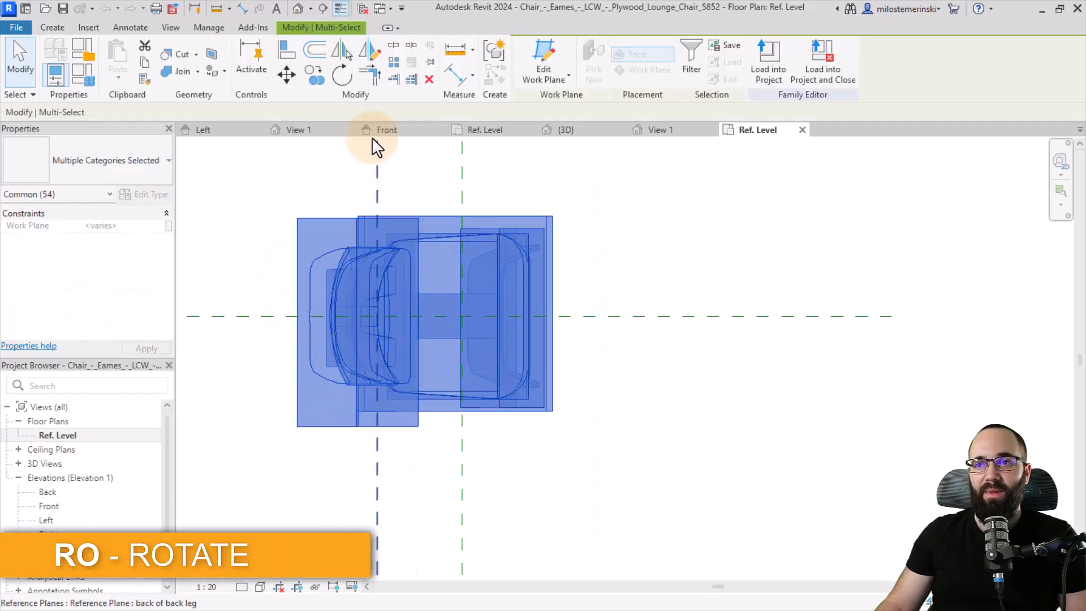
pyautogui.click(346, 74)
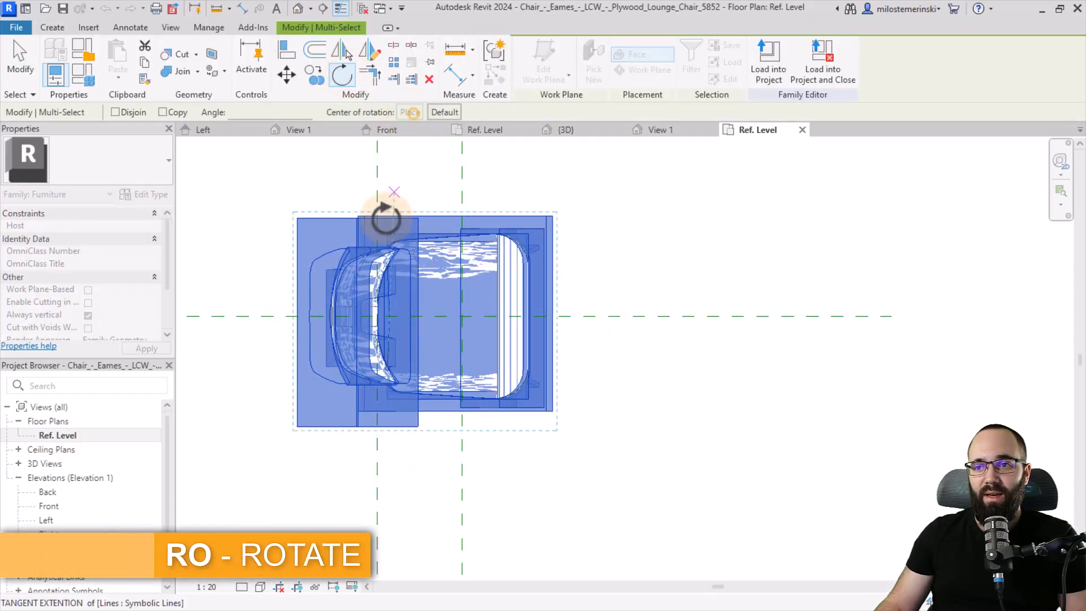
pyautogui.scroll(3, 365, 294)
pyautogui.click(392, 345)
pyautogui.scroll(-3, 487, 360)
pyautogui.click(663, 355)
pyautogui.scroll(-2, 661, 357)
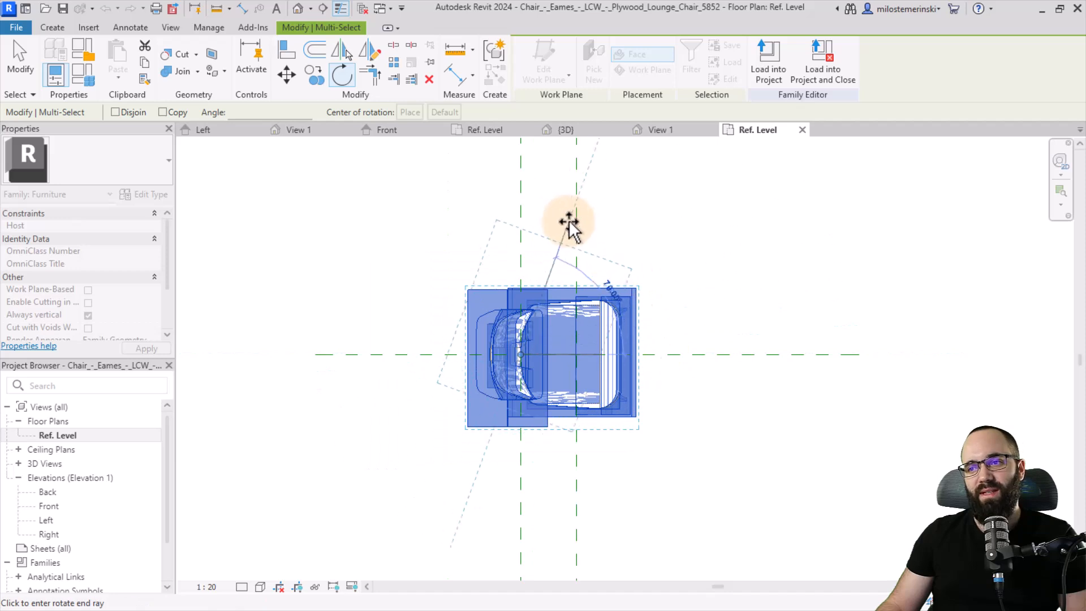
pyautogui.click(520, 213)
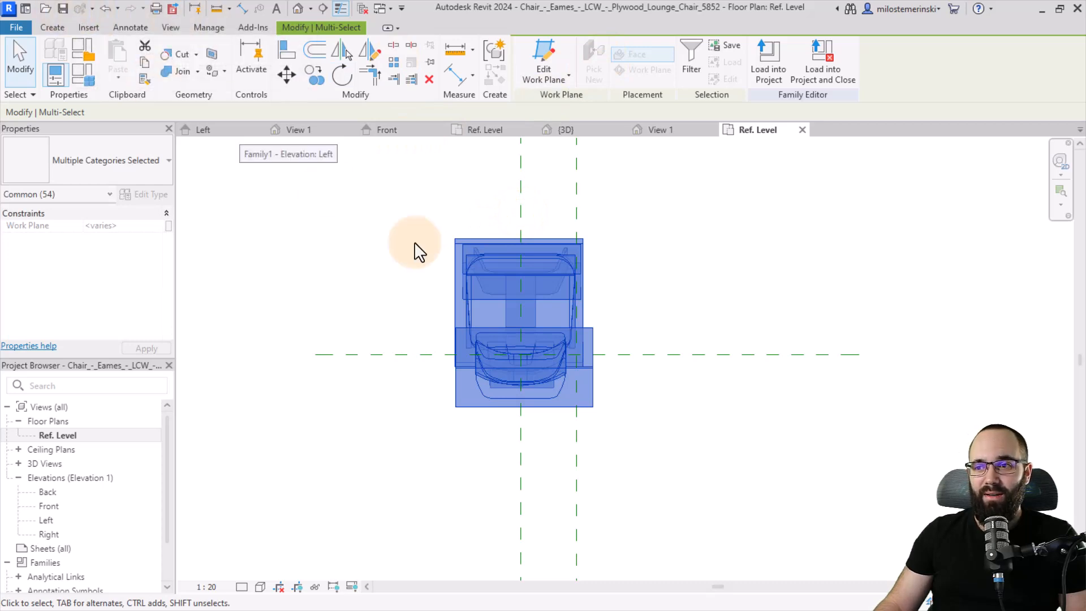
pyautogui.click(353, 249)
# - Save the Eames chair family and reload it into the table family over the existing version, finishing the group edit
pyautogui.click(63, 11)
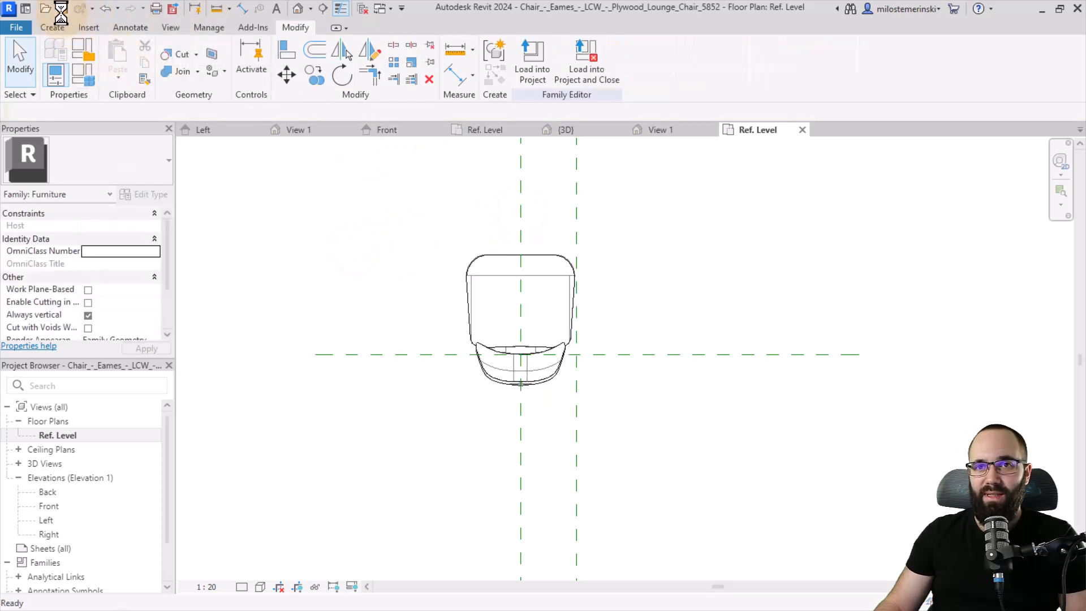
pyautogui.click(518, 335)
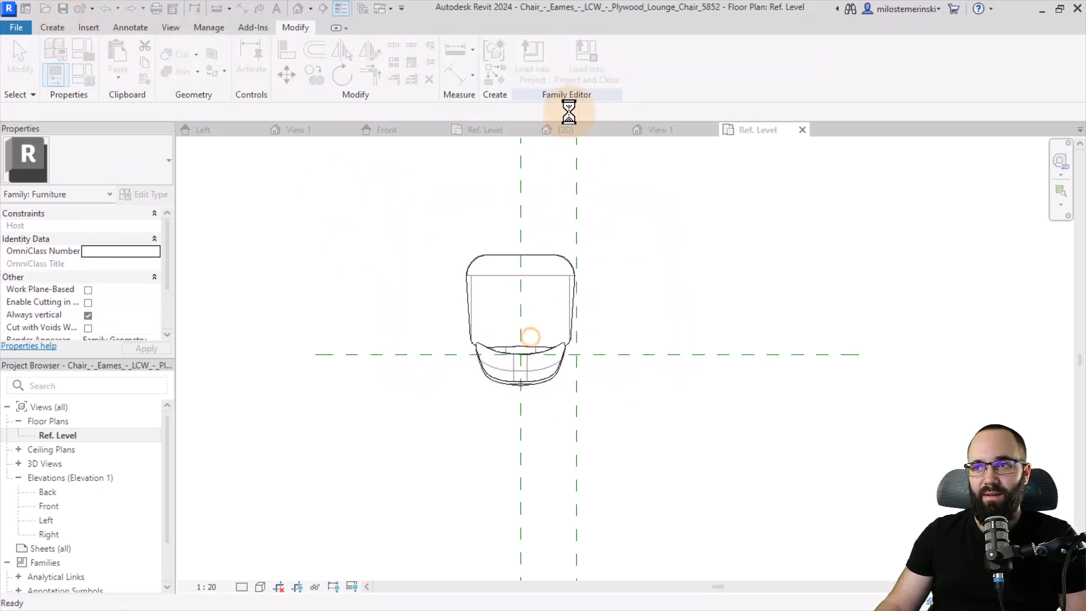
pyautogui.click(579, 80)
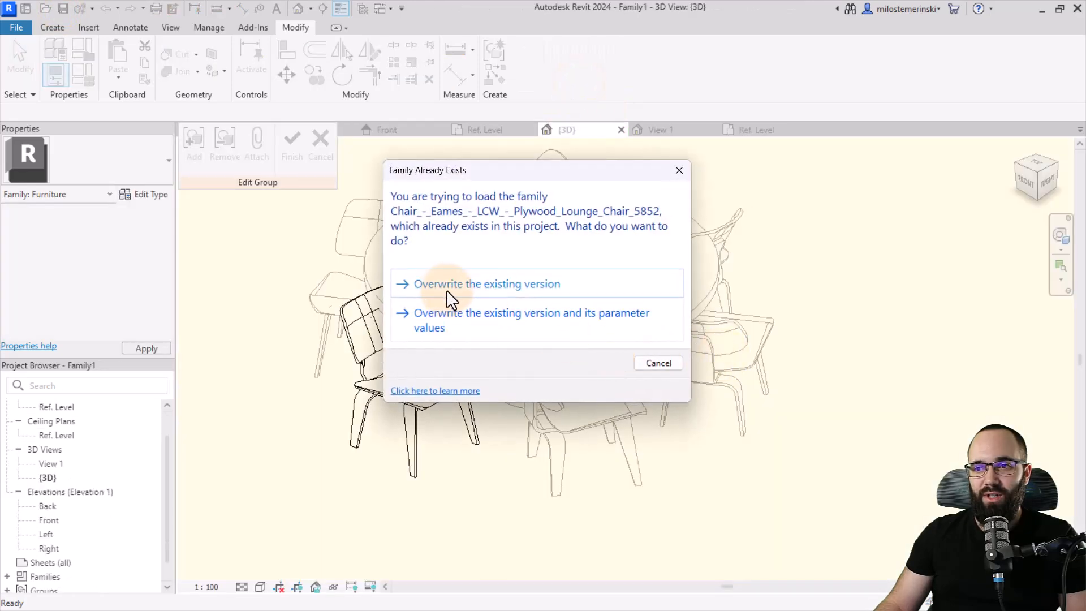
pyautogui.click(446, 288)
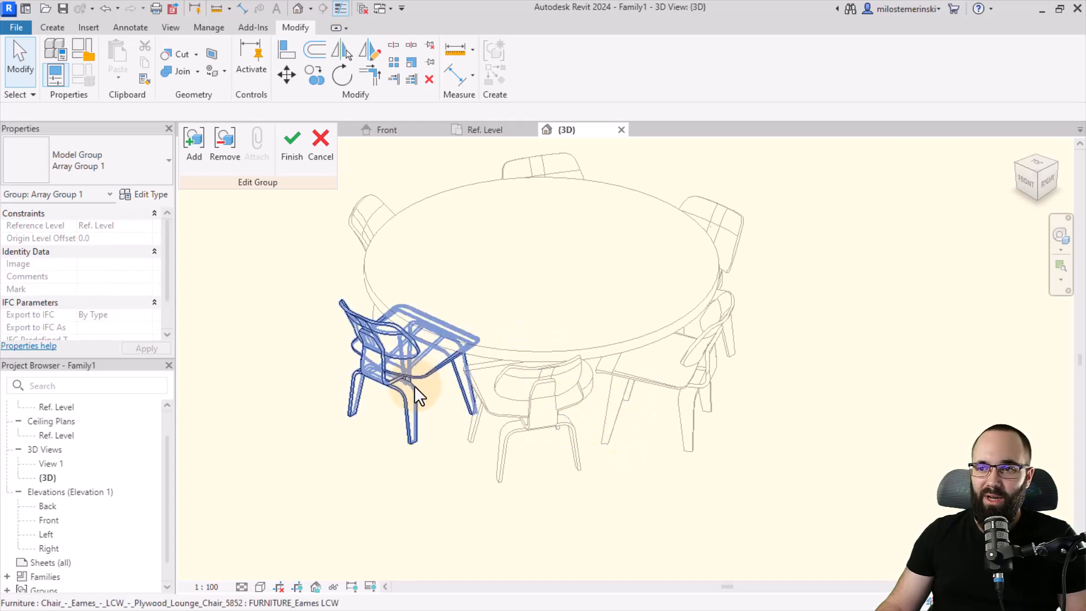
pyautogui.click(291, 155)
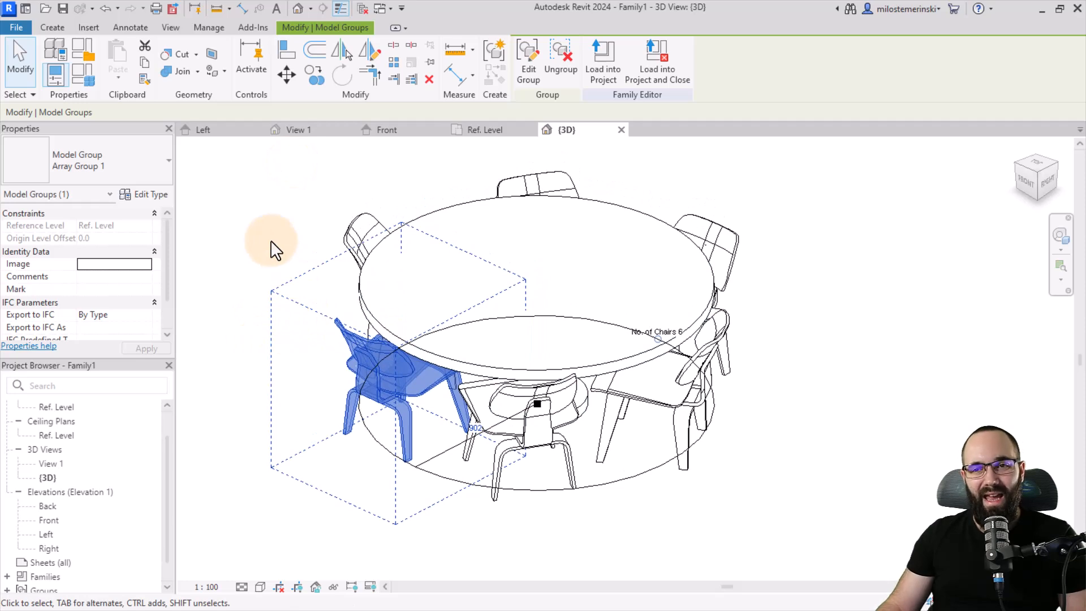
# - Set the table family's Chair Type to Merano_Chair_by_Grand_Rapids_Chair_Co_19308, apply it, and close the family types
pyautogui.click(90, 76)
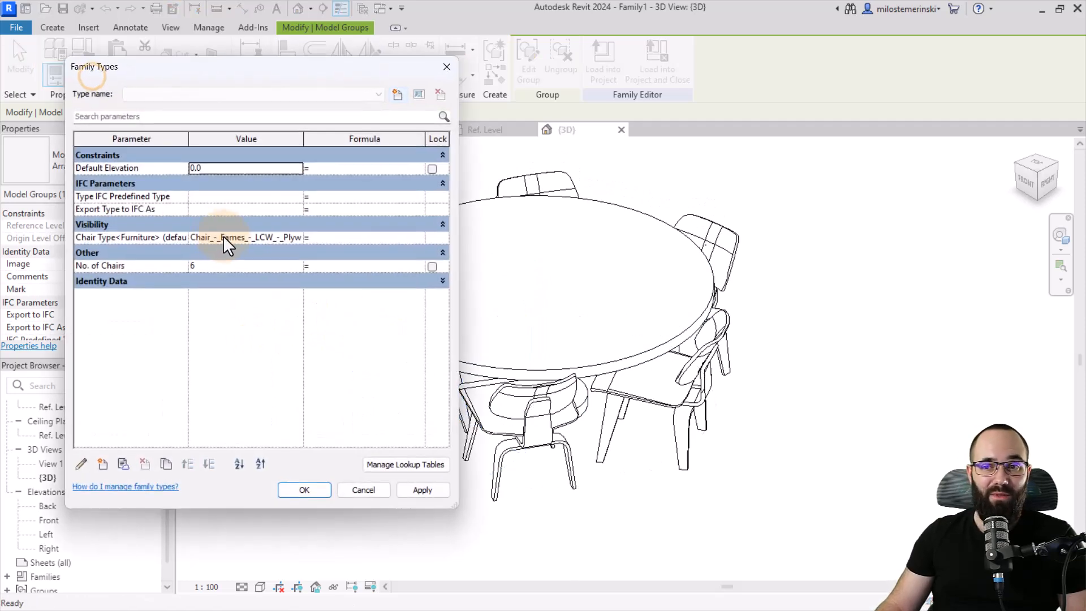
pyautogui.click(291, 240)
pyautogui.click(247, 270)
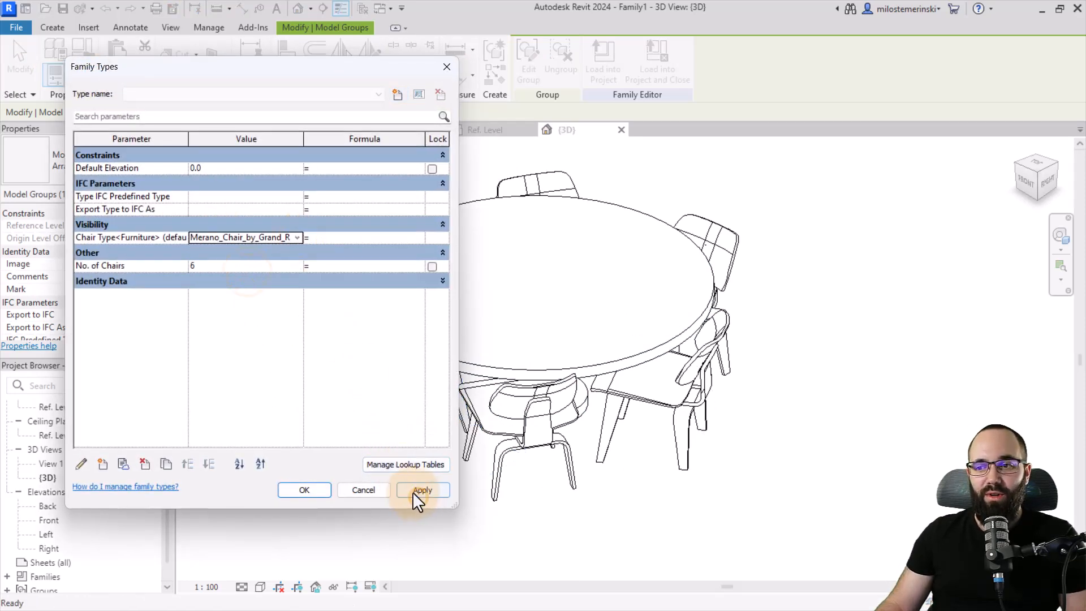
pyautogui.click(420, 490)
pyautogui.click(304, 491)
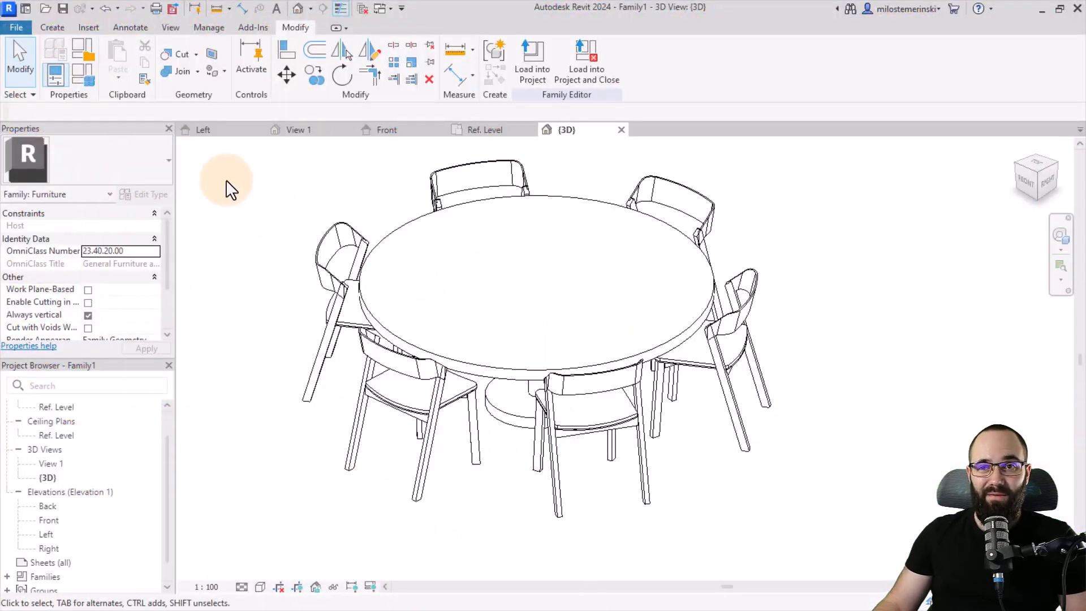
# - Create a new project from the Metric Multi-discipline template
pyautogui.click(18, 28)
pyautogui.moveTo(43, 83)
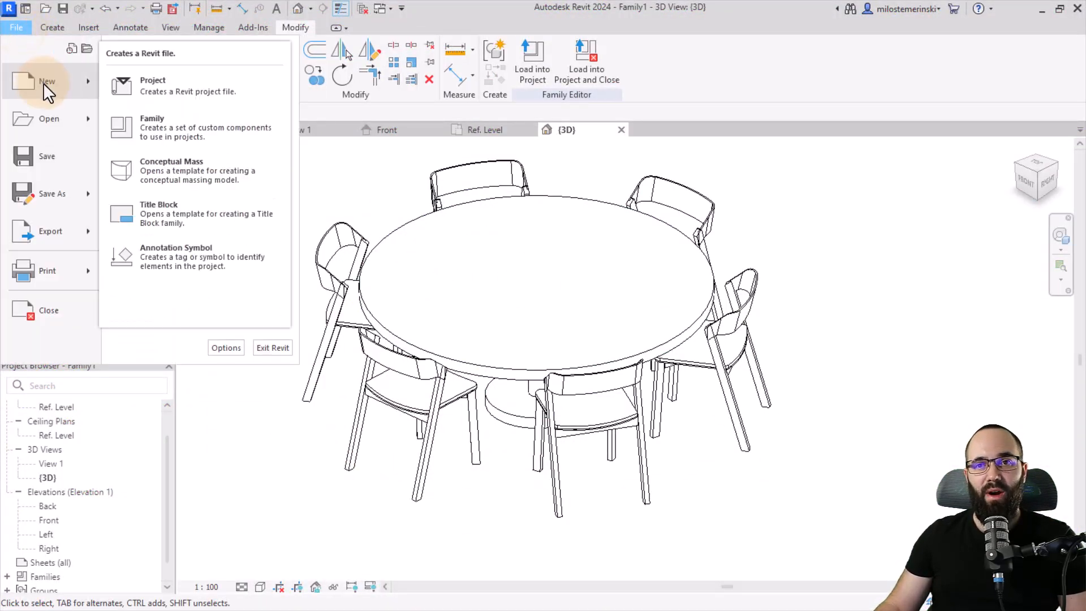
pyautogui.click(166, 92)
pyautogui.click(429, 267)
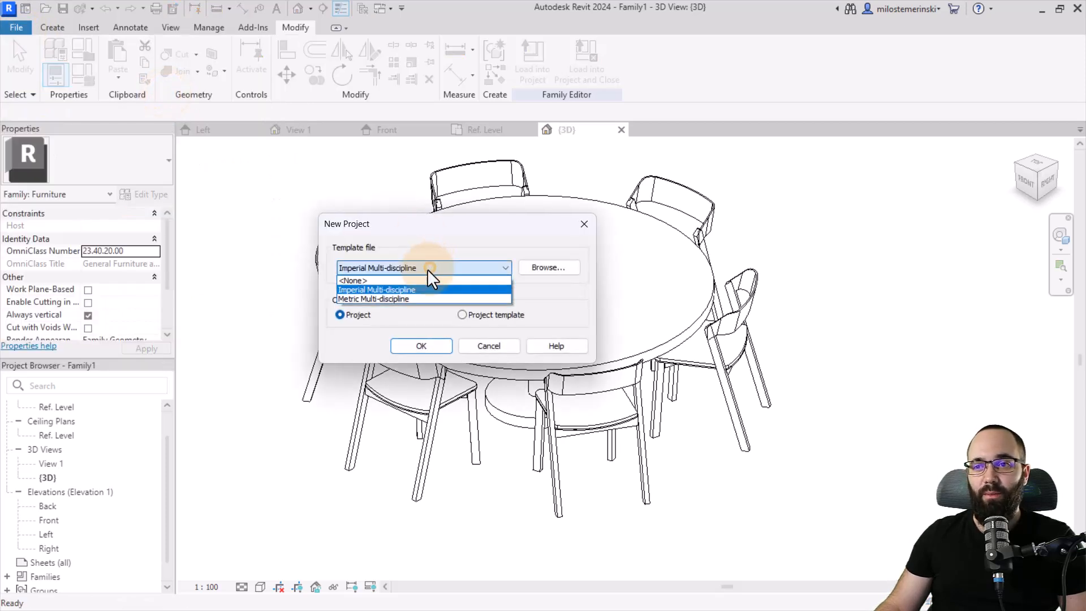
pyautogui.click(375, 298)
pyautogui.click(421, 345)
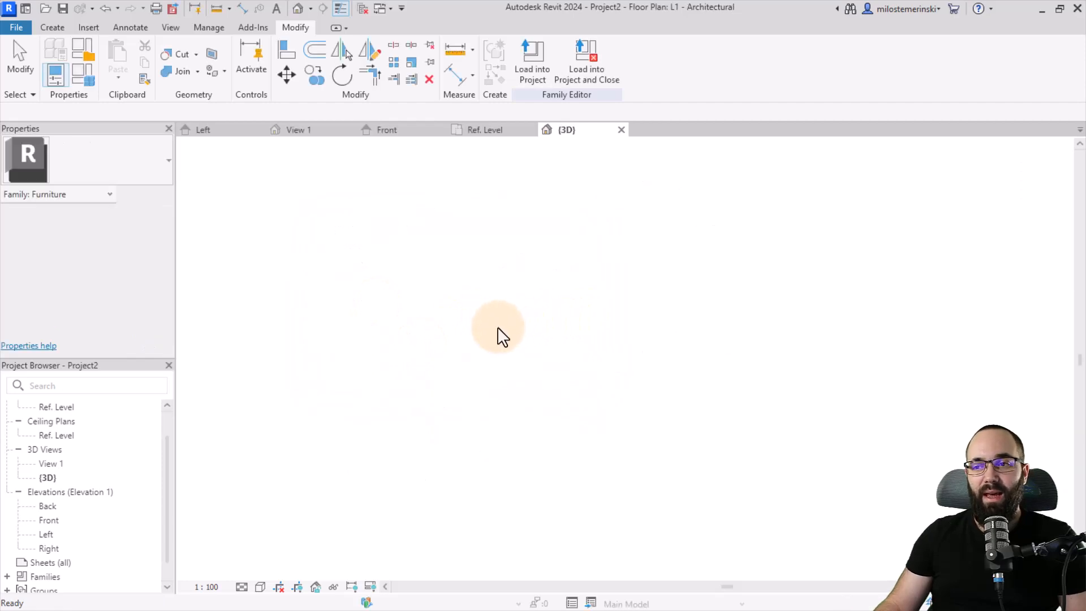
pyautogui.moveTo(534, 354); pyautogui.dragTo(345, 328, button='middle')
pyautogui.moveTo(347, 290); pyautogui.dragTo(371, 308, button='middle')
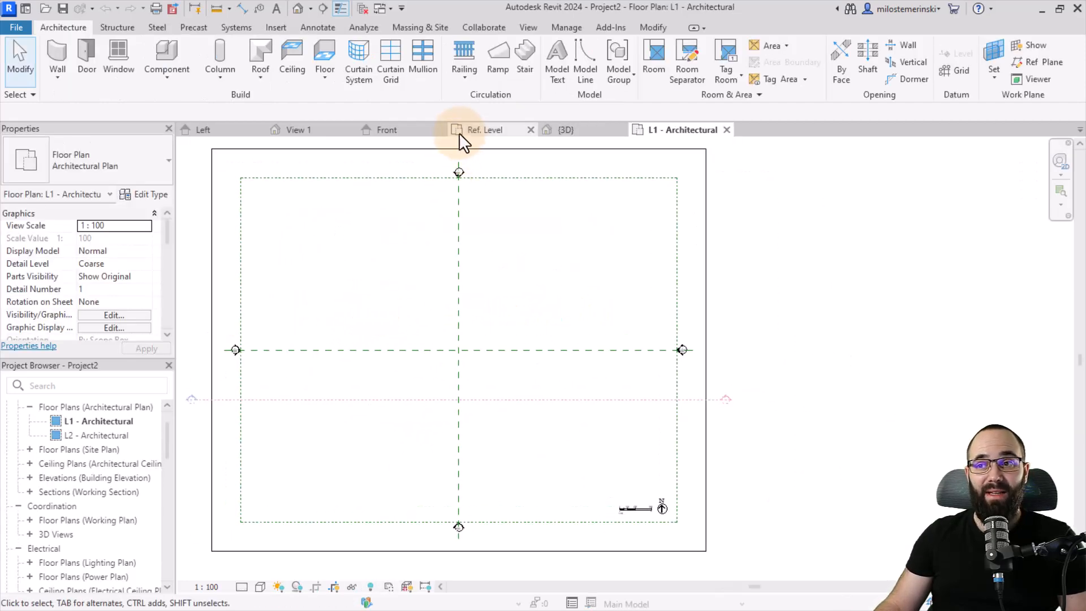
# - Load the round table family into the new project and place it on L1 at the intersection of the two dashed center lines
pyautogui.click(409, 131)
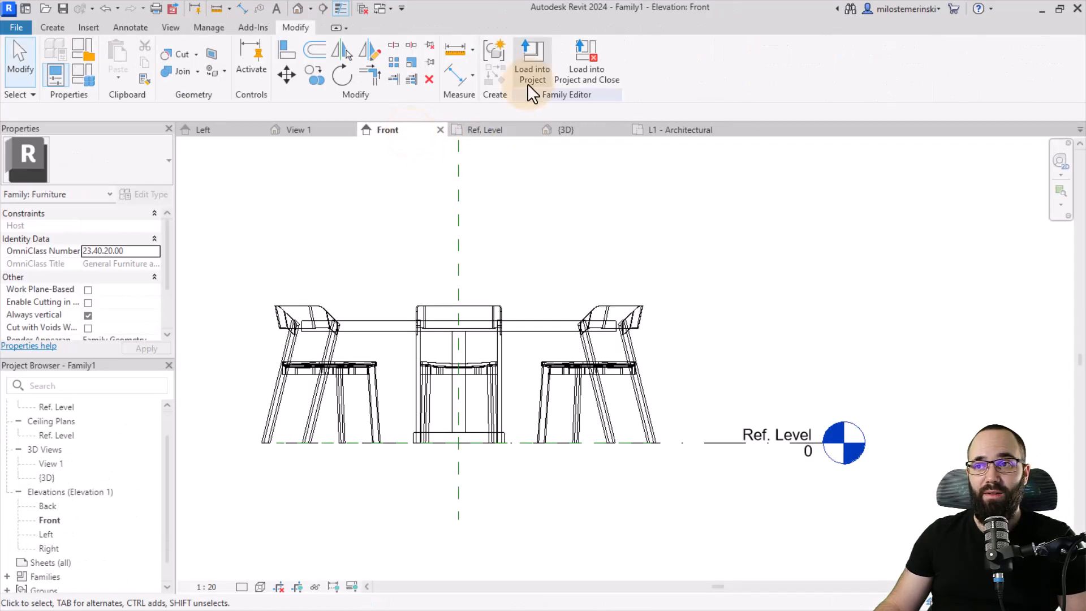
pyautogui.click(529, 84)
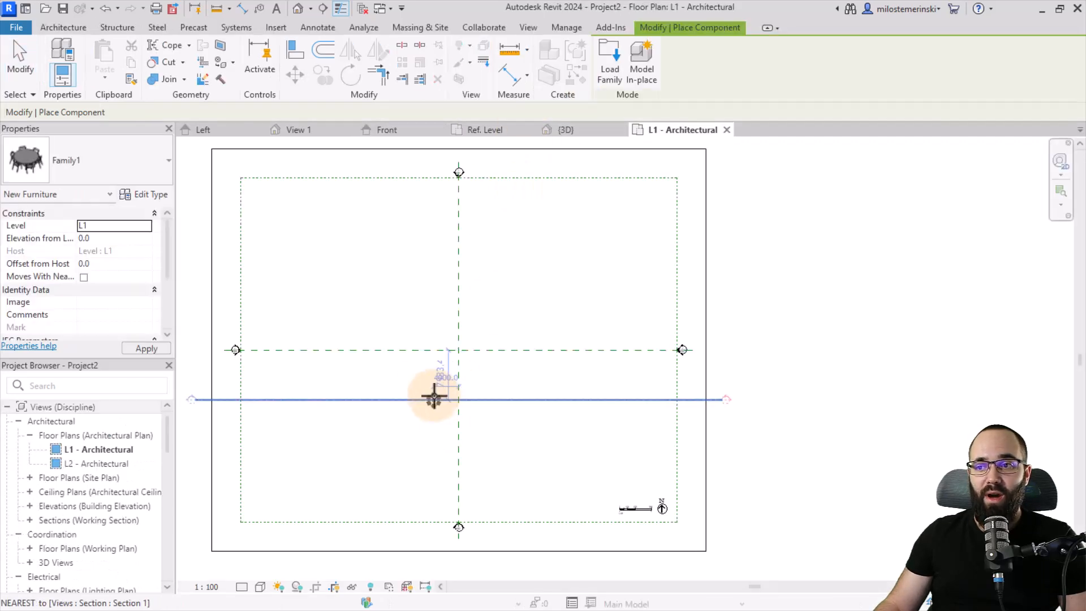
pyautogui.click(458, 350)
pyautogui.press('Escape')
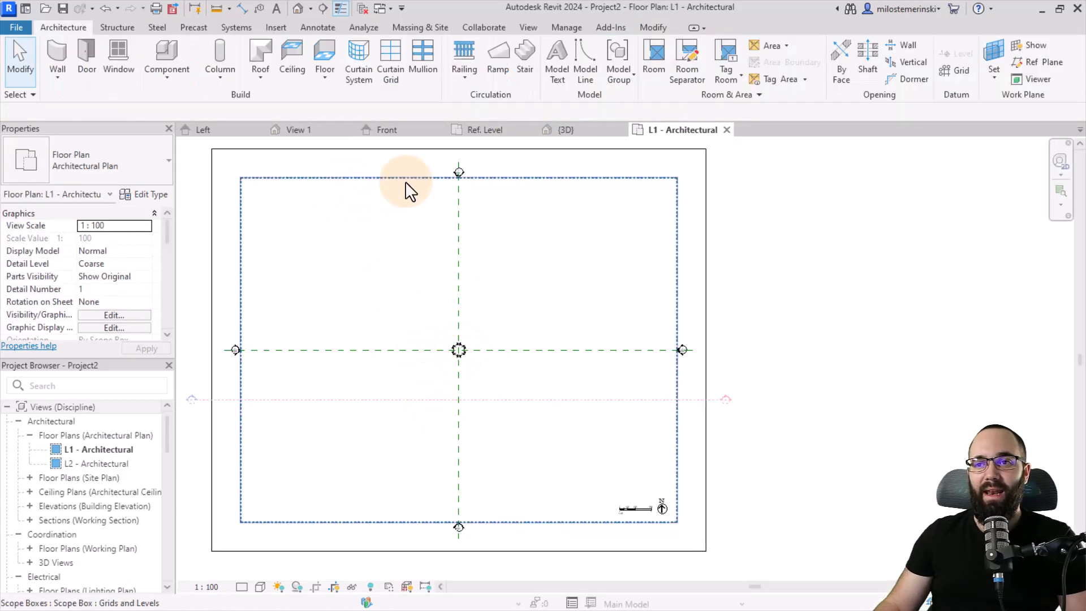
# - Open the project's default 3D view and frame the placed table with its chairs
pyautogui.click(298, 8)
pyautogui.scroll(6, 618, 412)
pyautogui.scroll(5, 635, 448)
pyautogui.moveTo(606, 369); pyautogui.dragTo(490, 484, button='middle')
# - Select the placed table and set its Chair Type to M_Chair-Task (Arms), applying the change
pyautogui.click(550, 266)
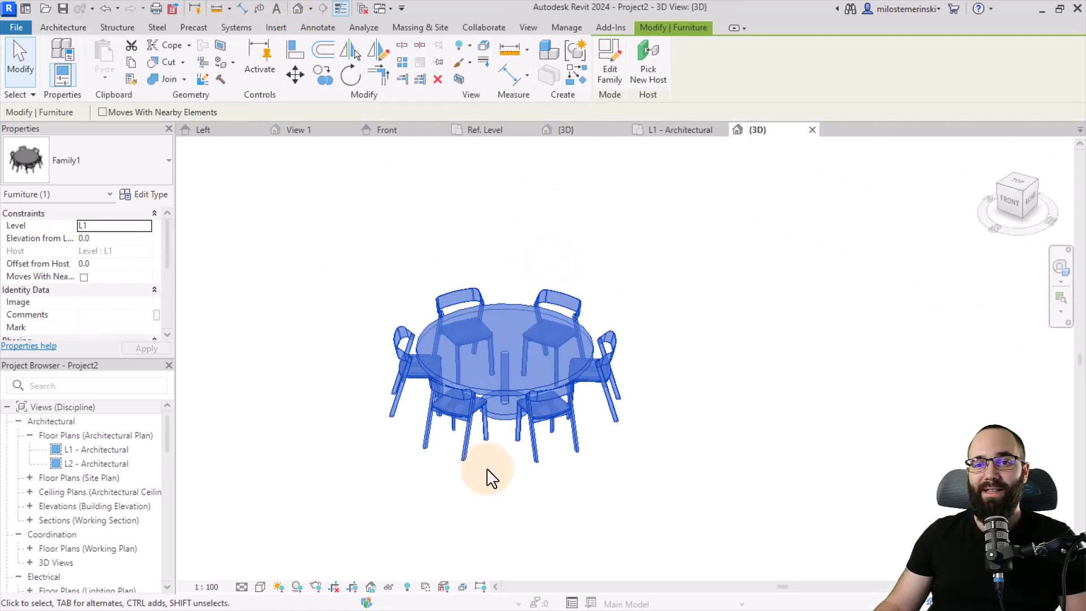
pyautogui.scroll(-3, 117, 296)
pyautogui.scroll(-2, 114, 288)
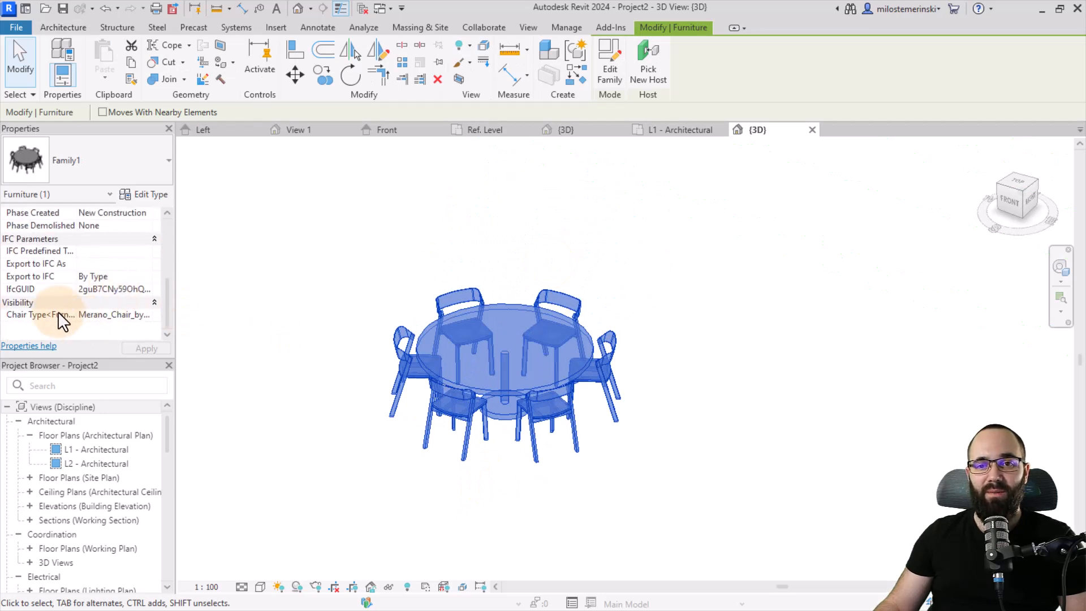
pyautogui.click(144, 317)
pyautogui.click(145, 315)
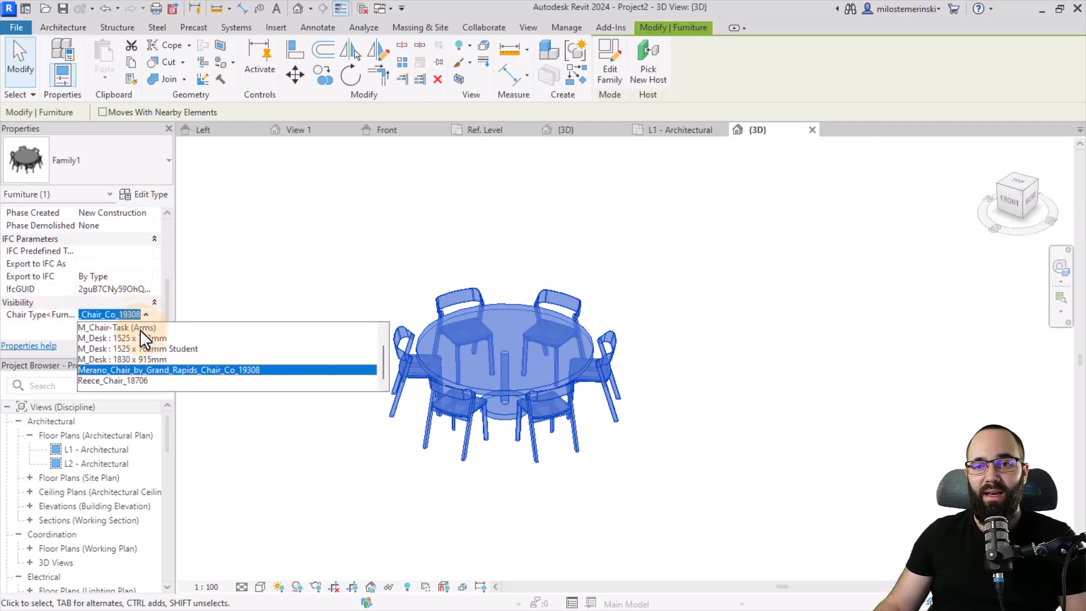
pyautogui.click(141, 329)
pyautogui.click(148, 349)
# - Set the table's Chair Type to M_Desk : 1525 x 762mm Student and apply it
pyautogui.click(147, 313)
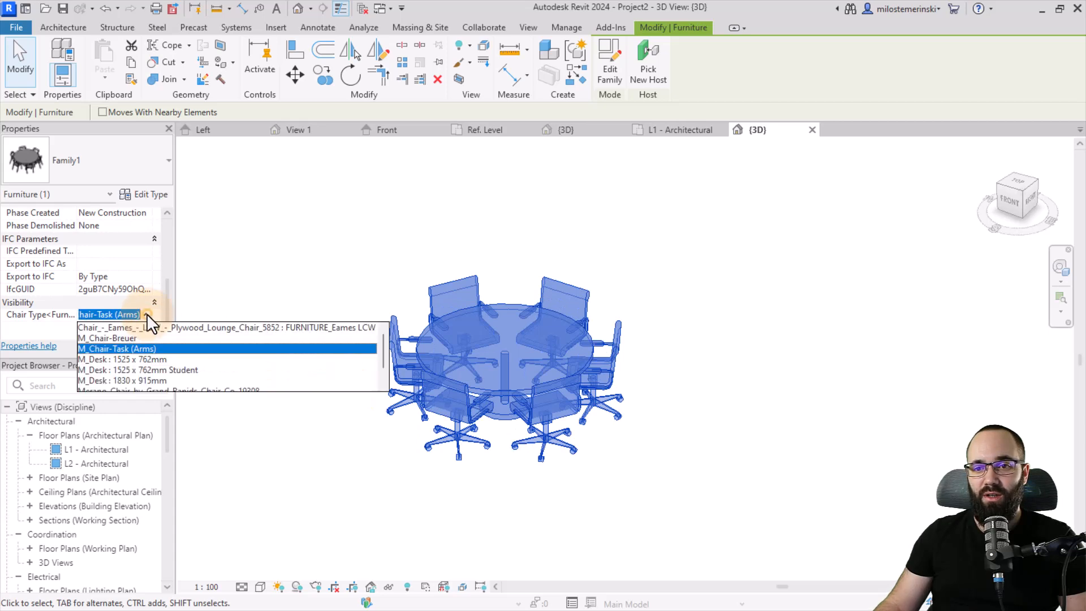
pyautogui.click(134, 350)
pyautogui.click(142, 319)
pyautogui.click(120, 365)
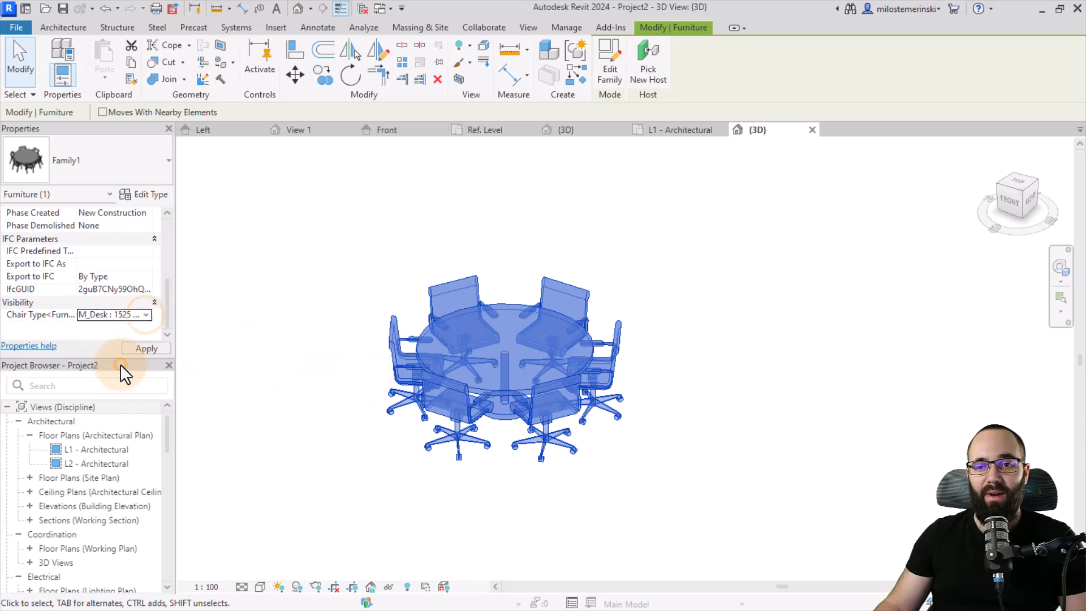
pyautogui.click(141, 350)
# - Set the table's Chair Type to Merano_Chair_by_Grand_Rapids_Chair_Co_19308, deselect the table and inspect it in 3D
pyautogui.click(143, 318)
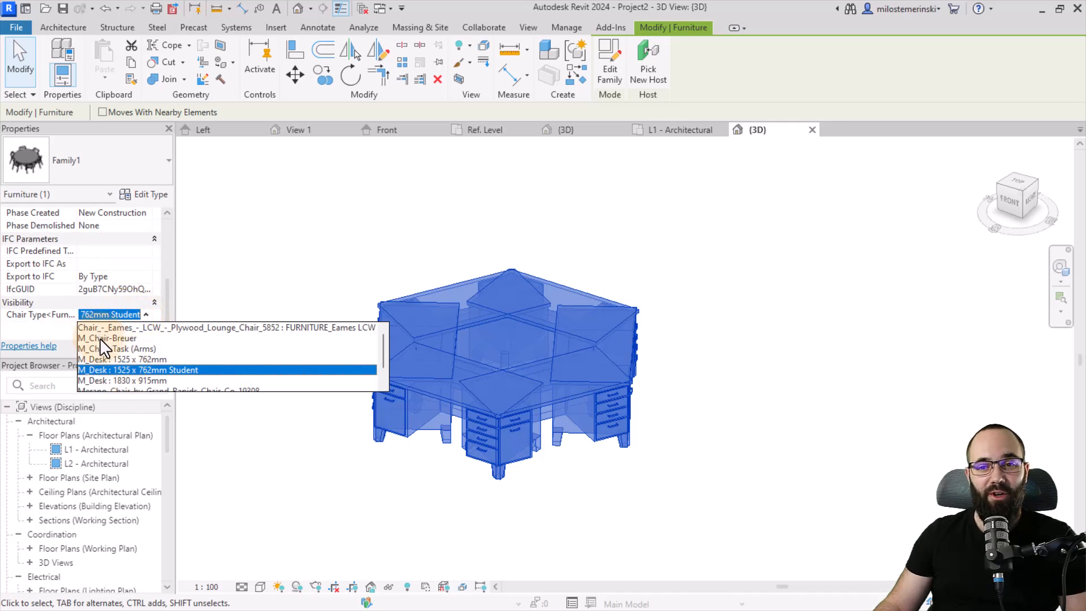
pyautogui.scroll(-2, 138, 345)
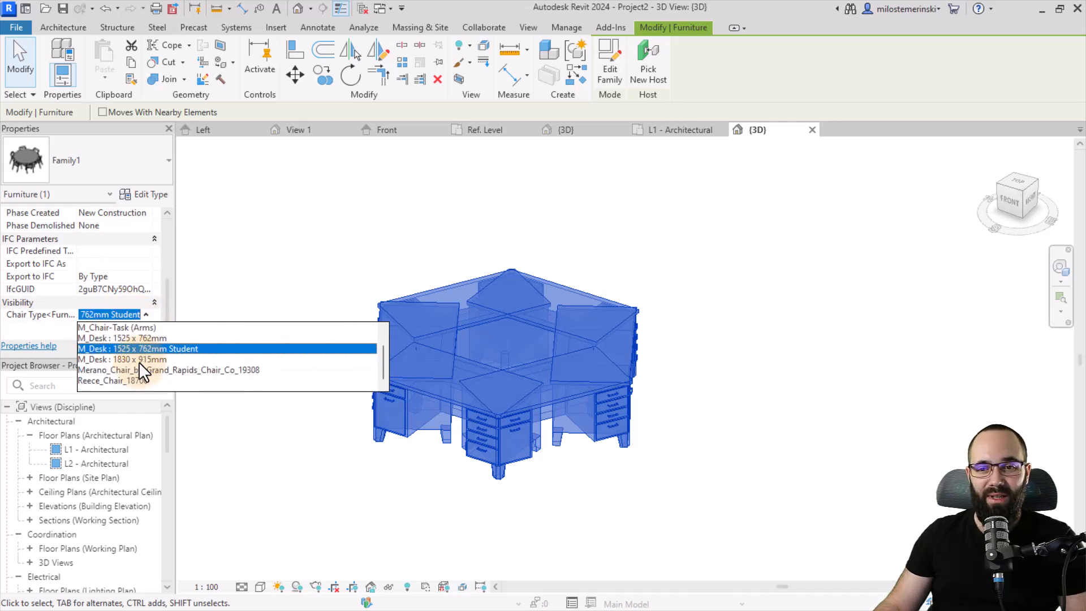
pyautogui.click(119, 371)
pyautogui.click(280, 373)
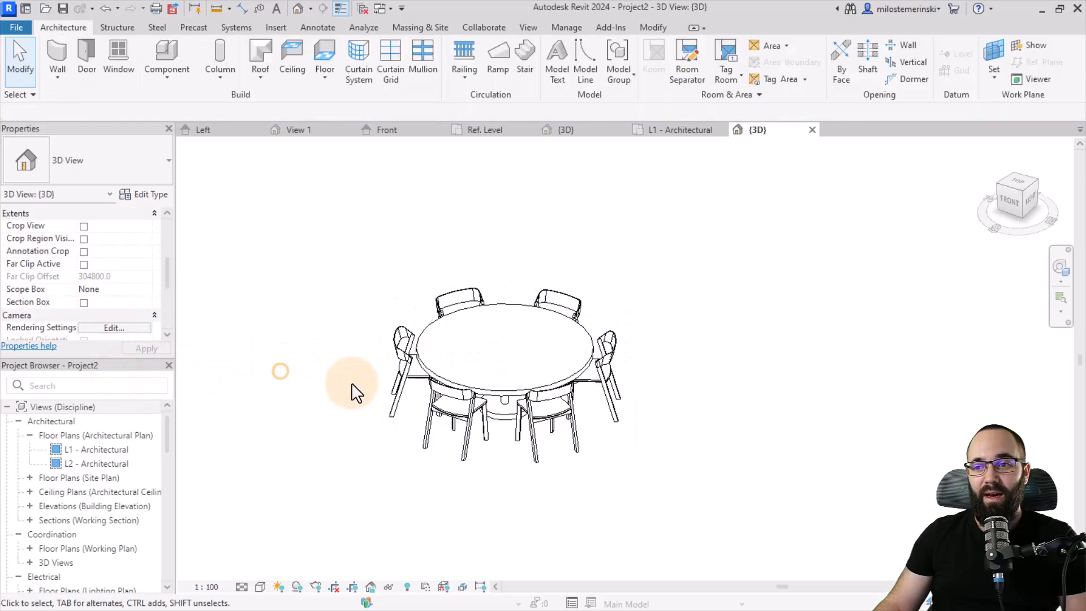
pyautogui.keyDown('shift'); pyautogui.moveTo(360, 410); pyautogui.dragTo(186, 331, button='middle'); pyautogui.keyUp('shift')
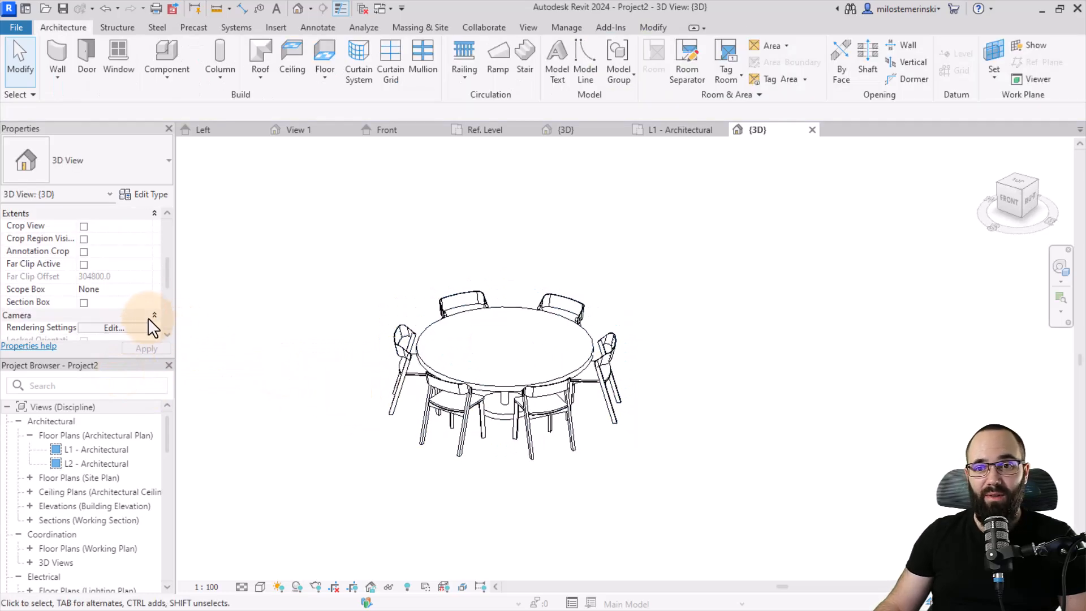
# - Reselect the table, set its Chair Type to Reece_Chair_18706, then deselect it and inspect the chairs in 3D
pyautogui.scroll(-5, 147, 320)
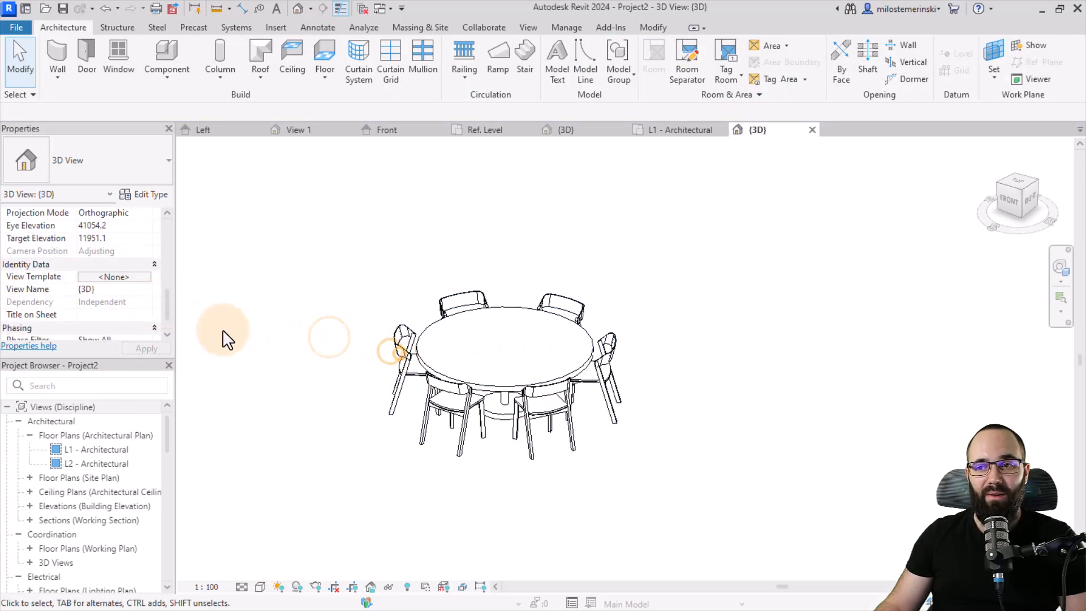
pyautogui.click(399, 344)
pyautogui.click(148, 317)
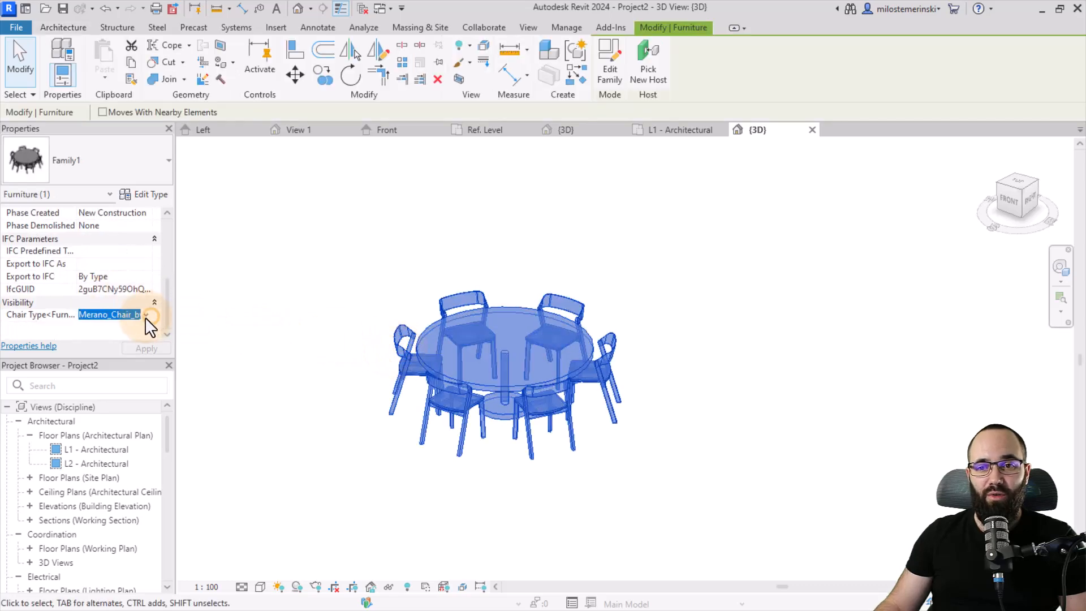
pyautogui.click(145, 316)
pyautogui.scroll(-1, 136, 357)
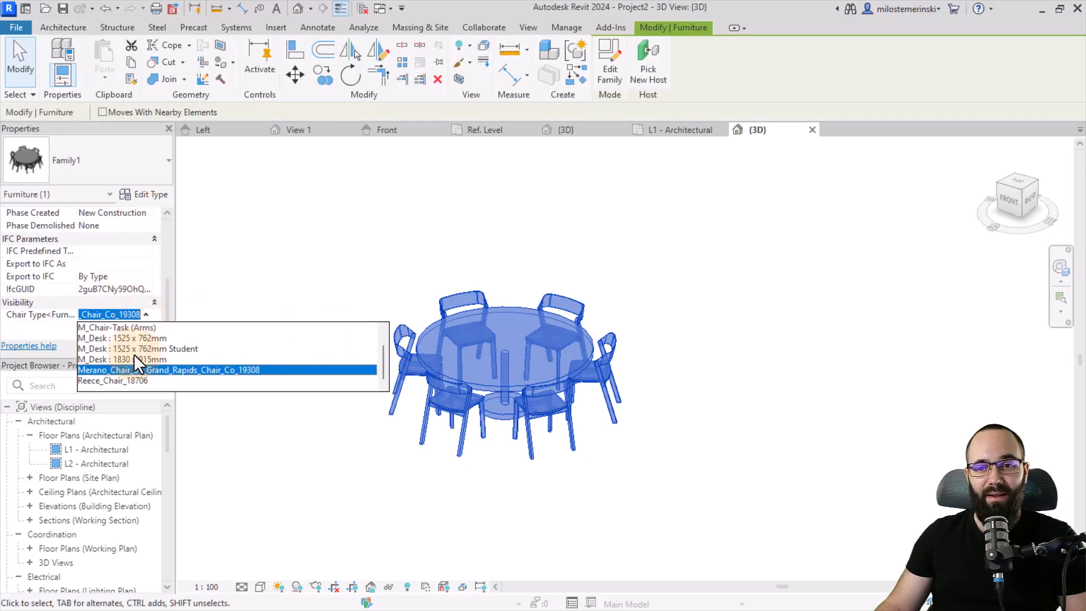
pyautogui.click(122, 380)
pyautogui.click(364, 431)
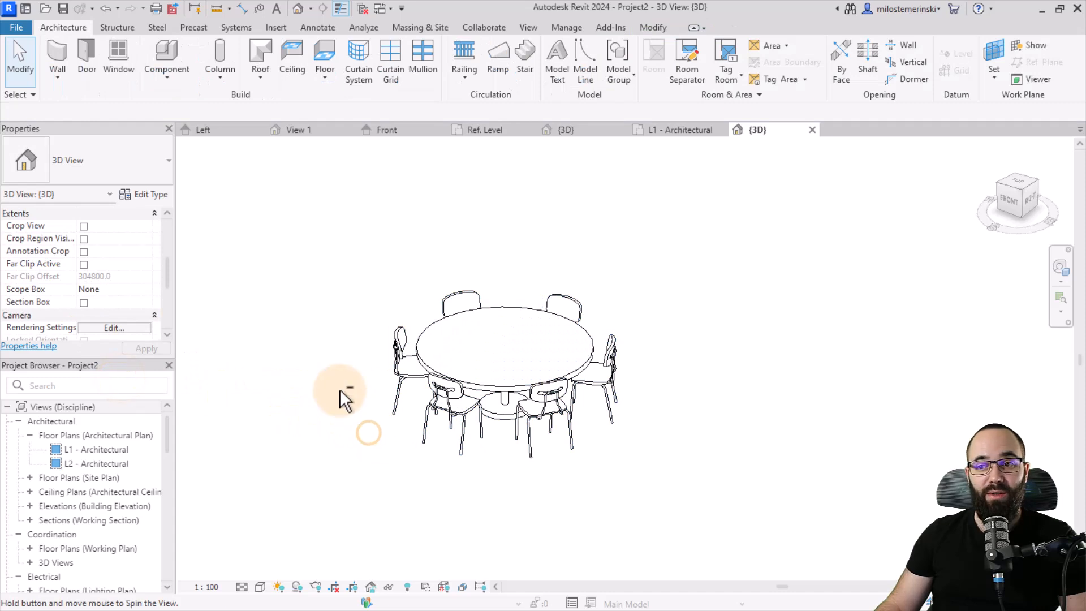
pyautogui.keyDown('shift'); pyautogui.moveTo(363, 432); pyautogui.dragTo(378, 448, button='middle'); pyautogui.keyUp('shift')
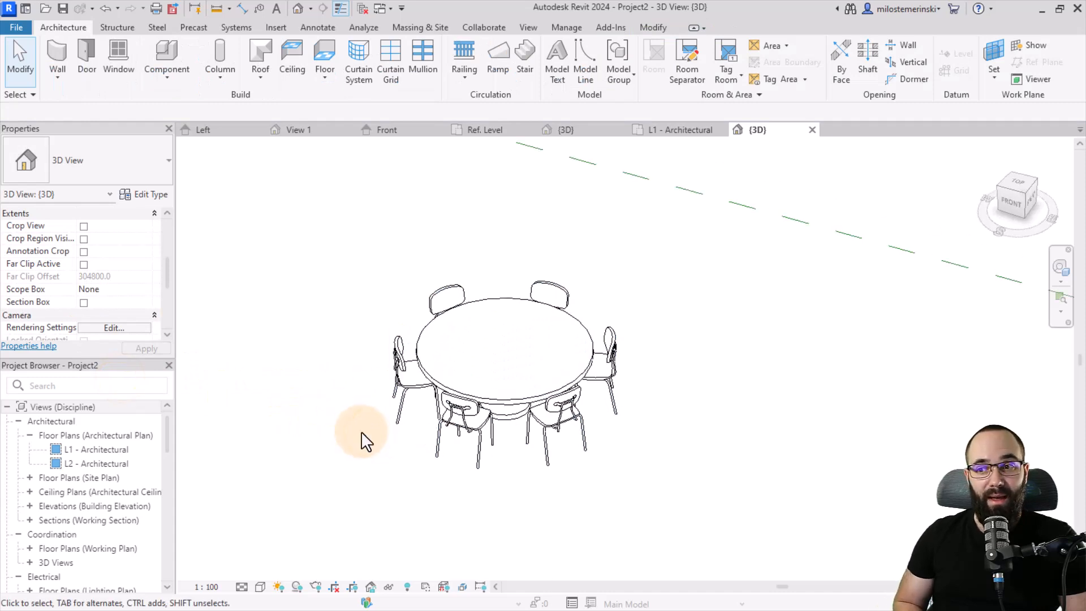